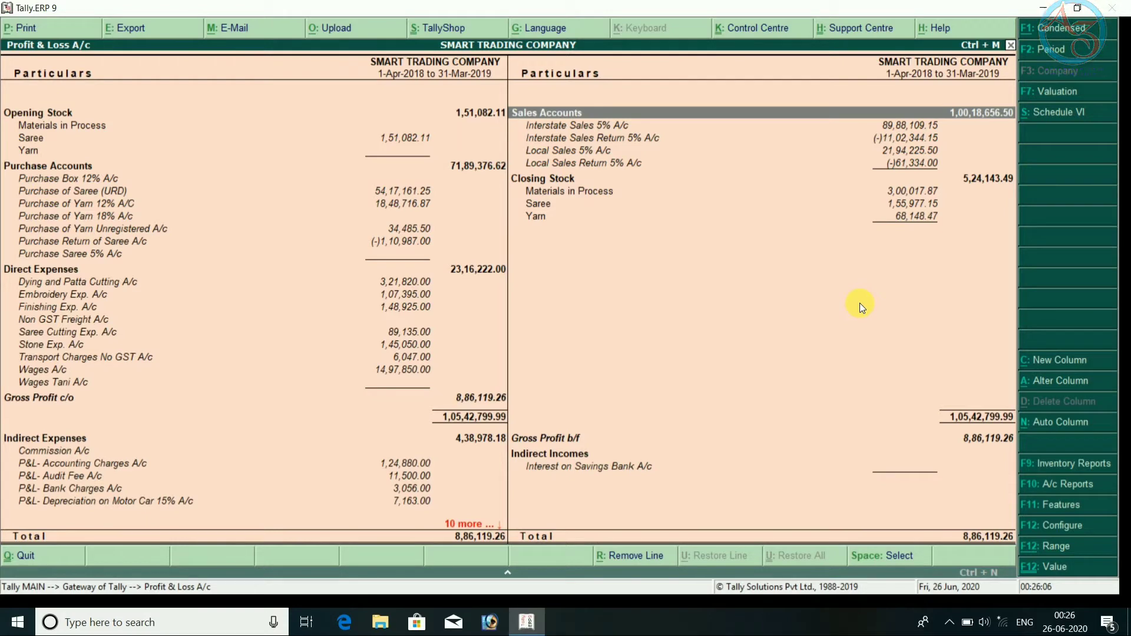
Step: Examine the opening stock, purchase and direct expense lines of the Profit & Loss A/c down to gross profit
{"action": "key", "text": "Left"}
{"action": "key", "text": "Down"}
{"action": "key", "text": "Down"}
{"action": "key", "text": "Down"}
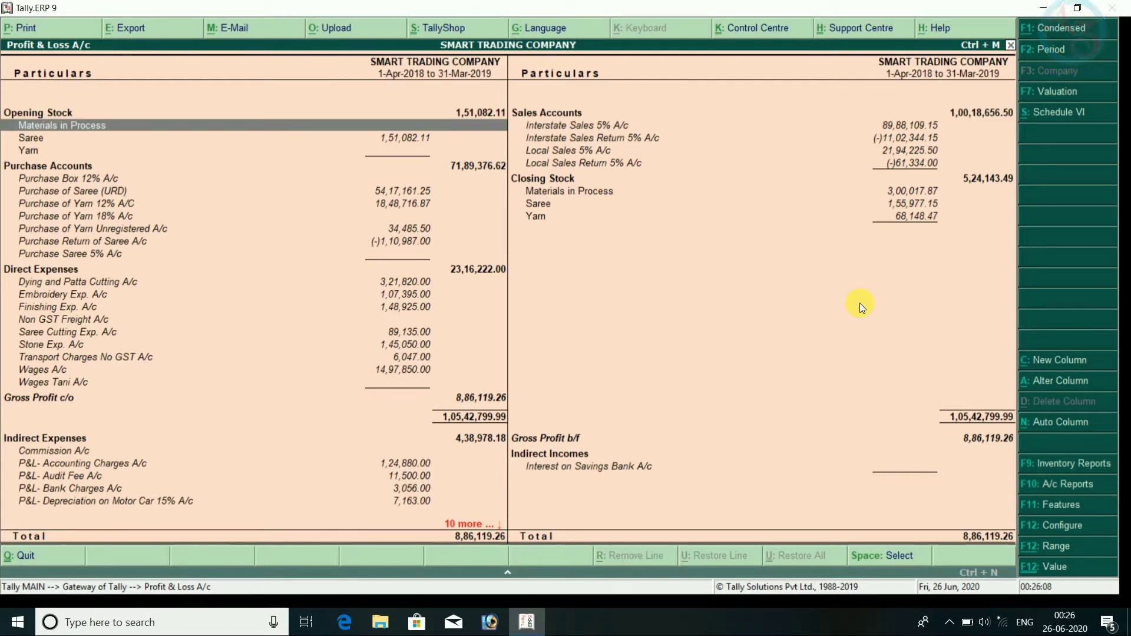
{"action": "key", "text": "Down"}
{"action": "key", "text": "Down"}
{"action": "key", "text": "Down"}
{"action": "key", "text": "Down"}
{"action": "key", "text": "Down"}
{"action": "key", "text": "Down"}
{"action": "key", "text": "Down"}
{"action": "key", "text": "Down"}
{"action": "key", "text": "Down"}
{"action": "key", "text": "Down"}
{"action": "key", "text": "Down"}
{"action": "key", "text": "Down"}
{"action": "key", "text": "Down"}
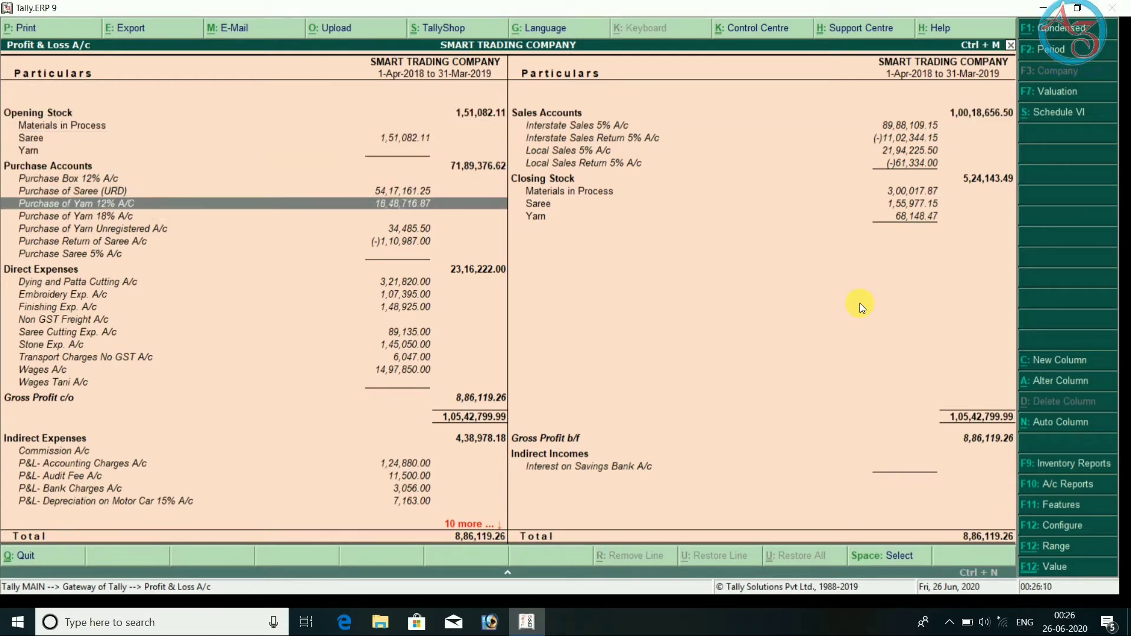
{"action": "key", "text": "Down"}
{"action": "key", "text": "Down"}
{"action": "key", "text": "Down"}
{"action": "key", "text": "Down"}
{"action": "key", "text": "Down"}
{"action": "key", "text": "Down"}
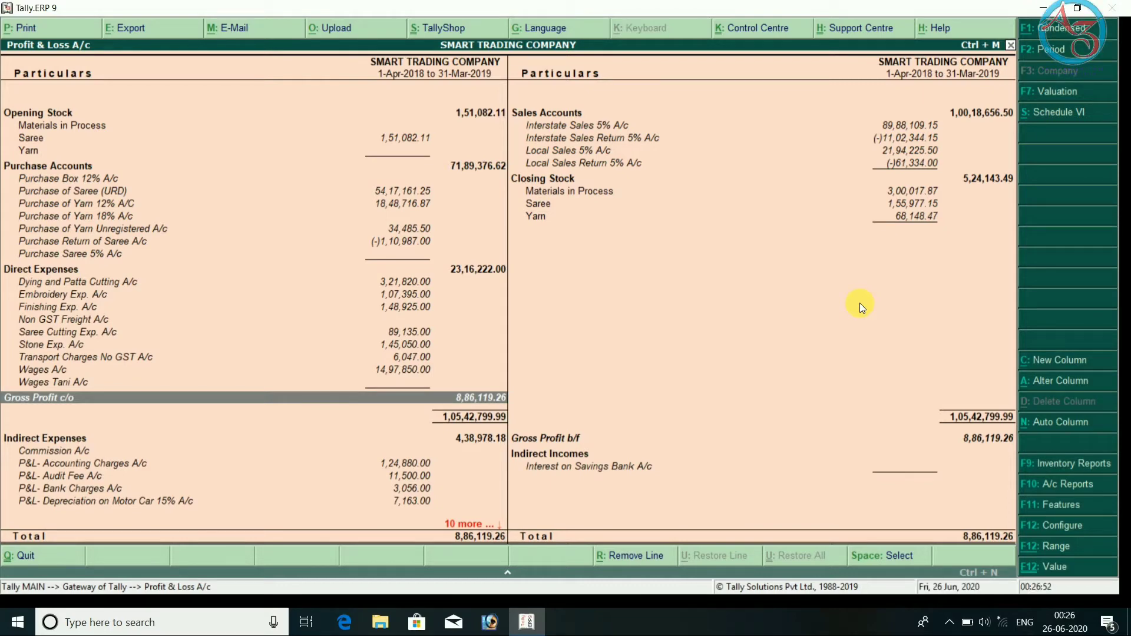
Step: Examine the indirect expense lines of the Profit & Loss A/c down to nett profit
{"action": "key", "text": "Down"}
{"action": "key", "text": "Down"}
{"action": "key", "text": "Down"}
{"action": "key", "text": "Down"}
{"action": "key", "text": "Down"}
{"action": "key", "text": "Down"}
{"action": "key", "text": "Down"}
{"action": "key", "text": "Down"}
{"action": "key", "text": "Down"}
{"action": "key", "text": "Down"}
{"action": "key", "text": "Down"}
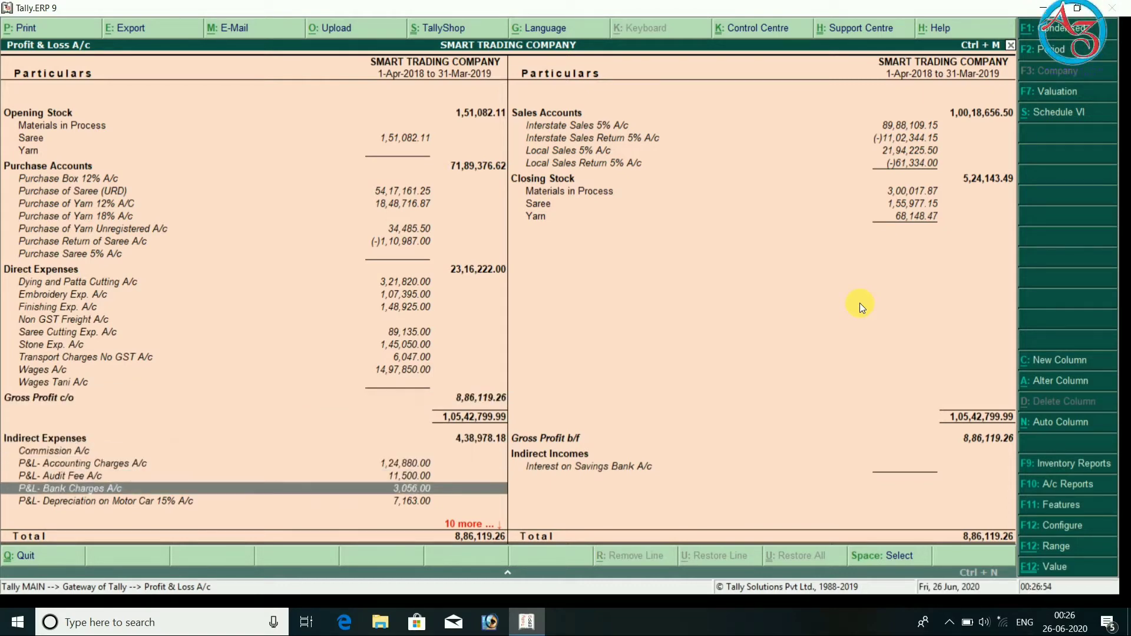
{"action": "key", "text": "Down"}
{"action": "key", "text": "Down"}
{"action": "key", "text": "Down"}
{"action": "key", "text": "Down"}
{"action": "key", "text": "Down"}
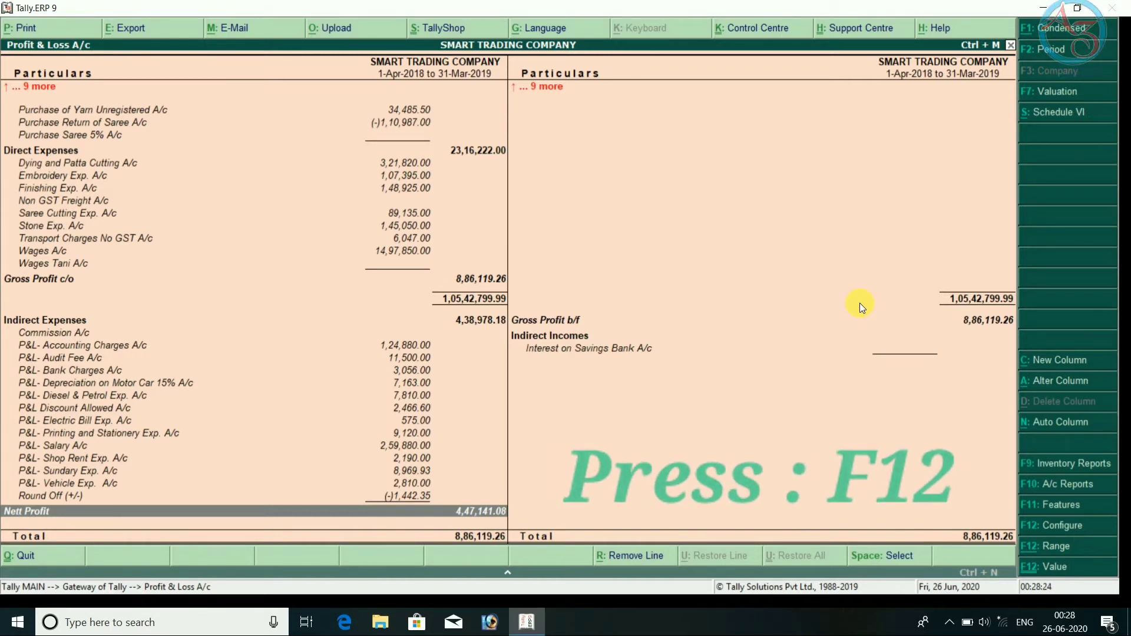
Step: Turn on percentages in the Profit & Loss A/c and view those for gross and nett profit
{"action": "key", "text": "F12"}
{"action": "key", "text": "Return"}
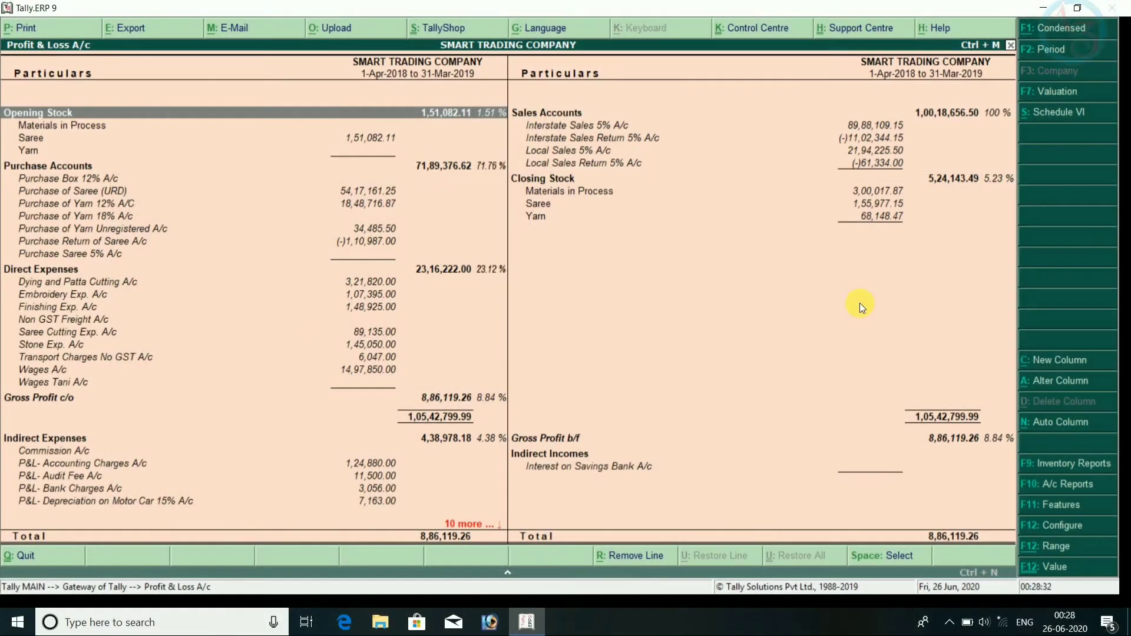
{"action": "key", "text": "Down"}
{"action": "key", "text": "Down"}
{"action": "key", "text": "Down"}
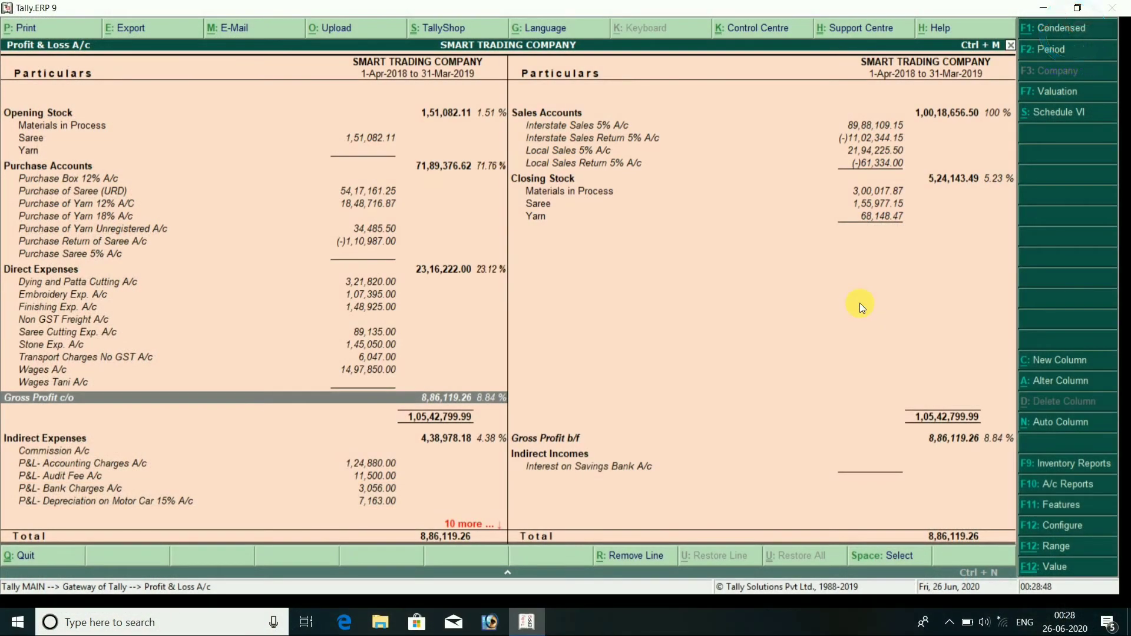
{"action": "key", "text": "Page_Down"}
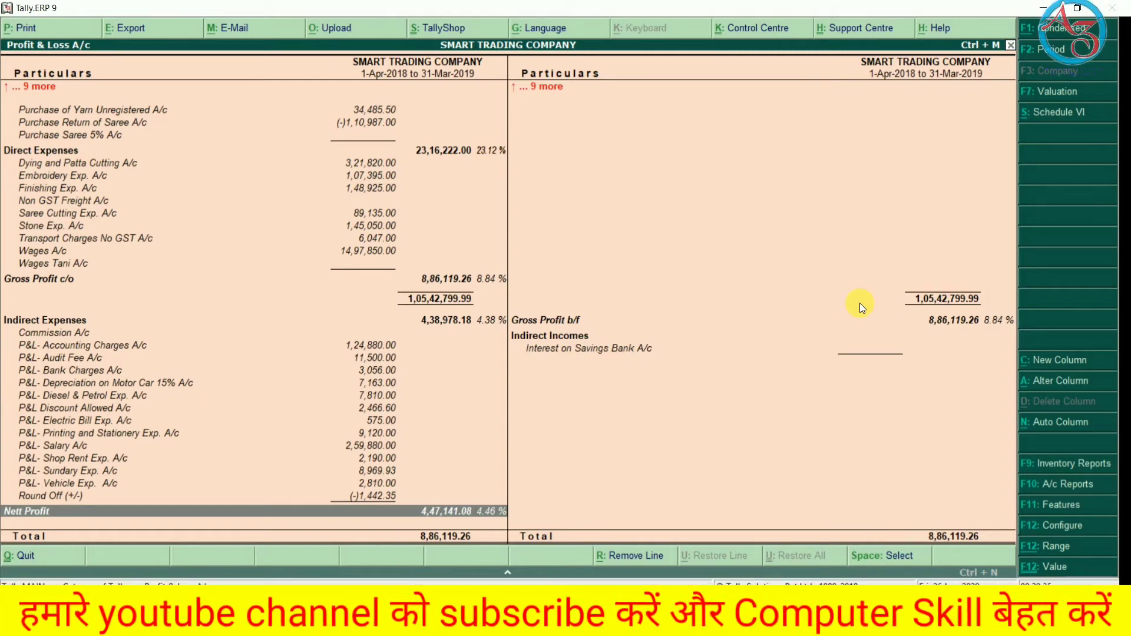
Step: Leave the Profit & Loss A/c and open the Balance Sheet in detailed view
{"action": "key", "text": "Escape"}
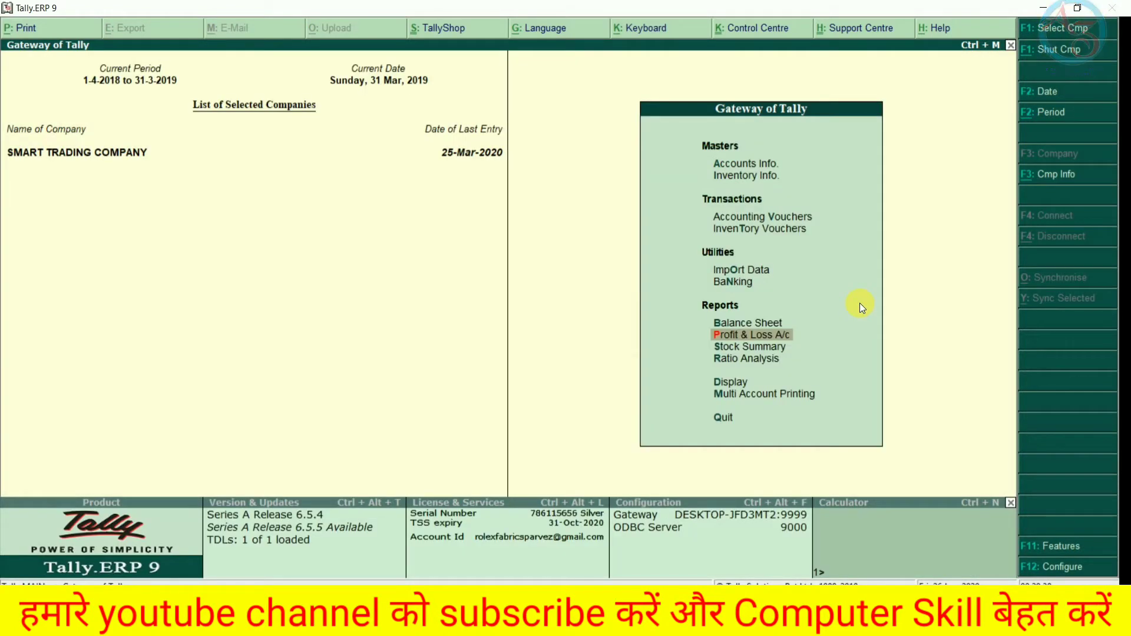
{"action": "key", "text": "Up"}
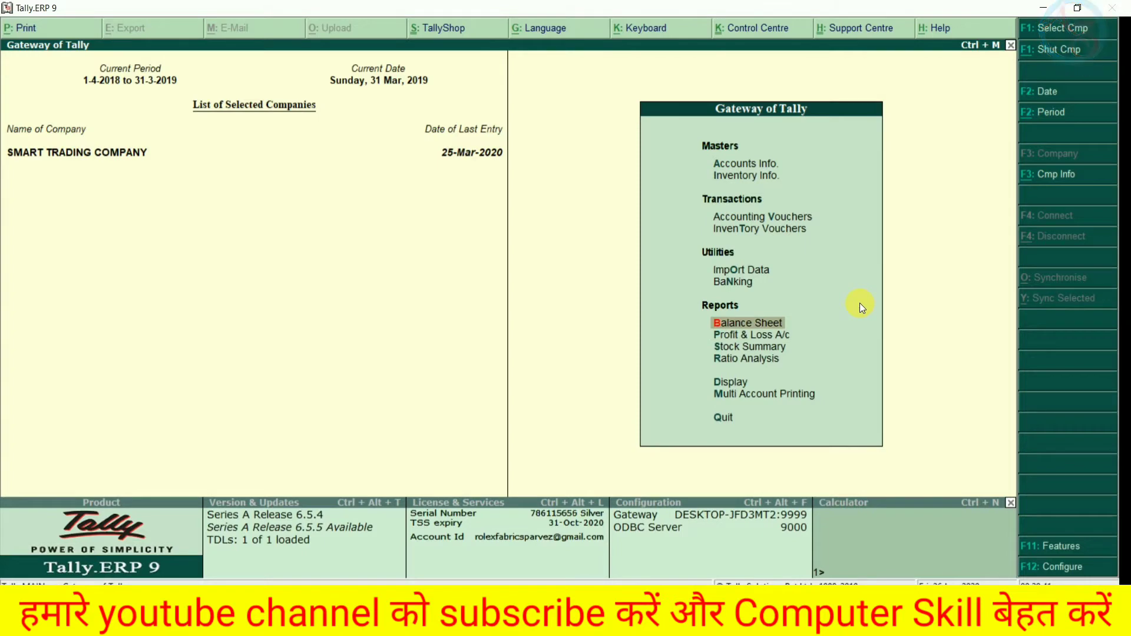
{"action": "key", "text": "Return"}
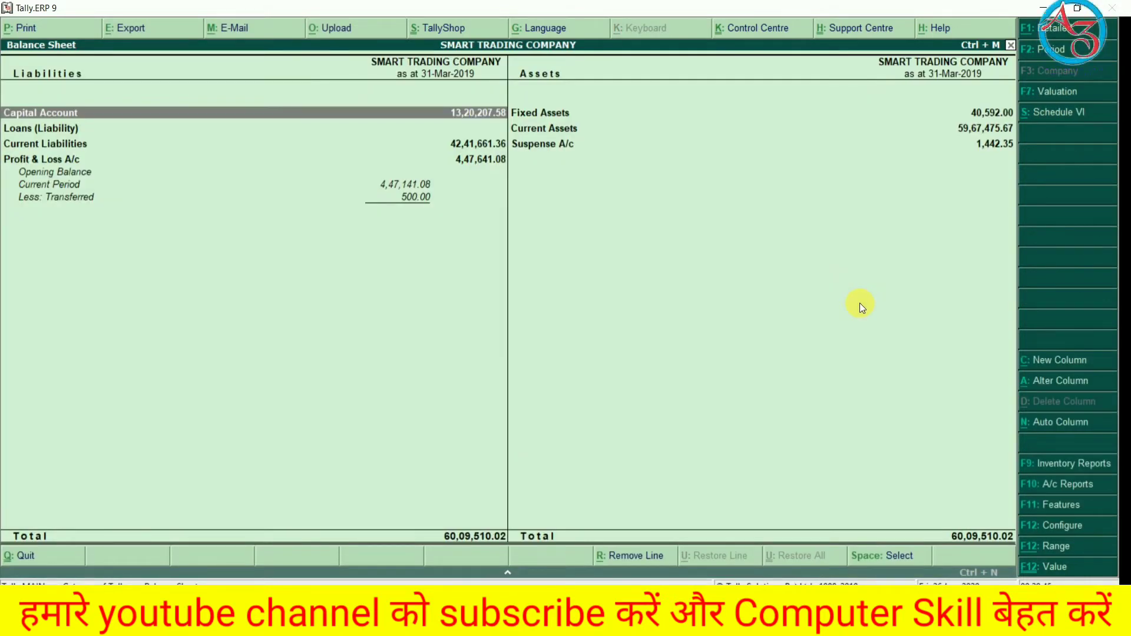
{"action": "key", "text": "alt+F1"}
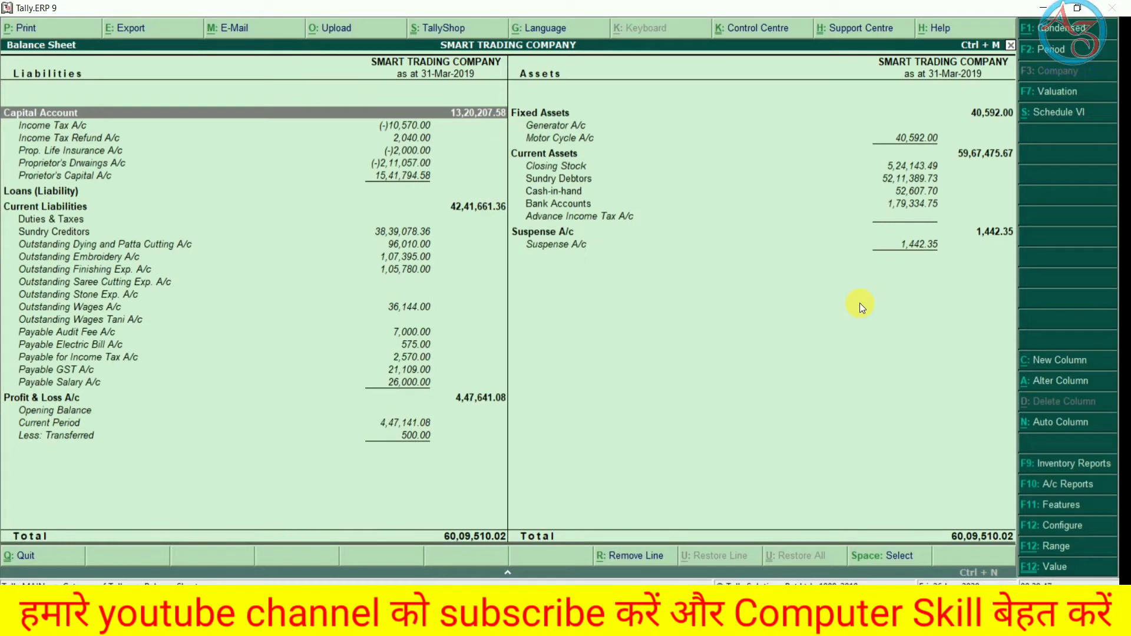
Step: Set the Balance Sheet period from 1-4-2018 to 31-3-2019
{"action": "key", "text": "F2"}
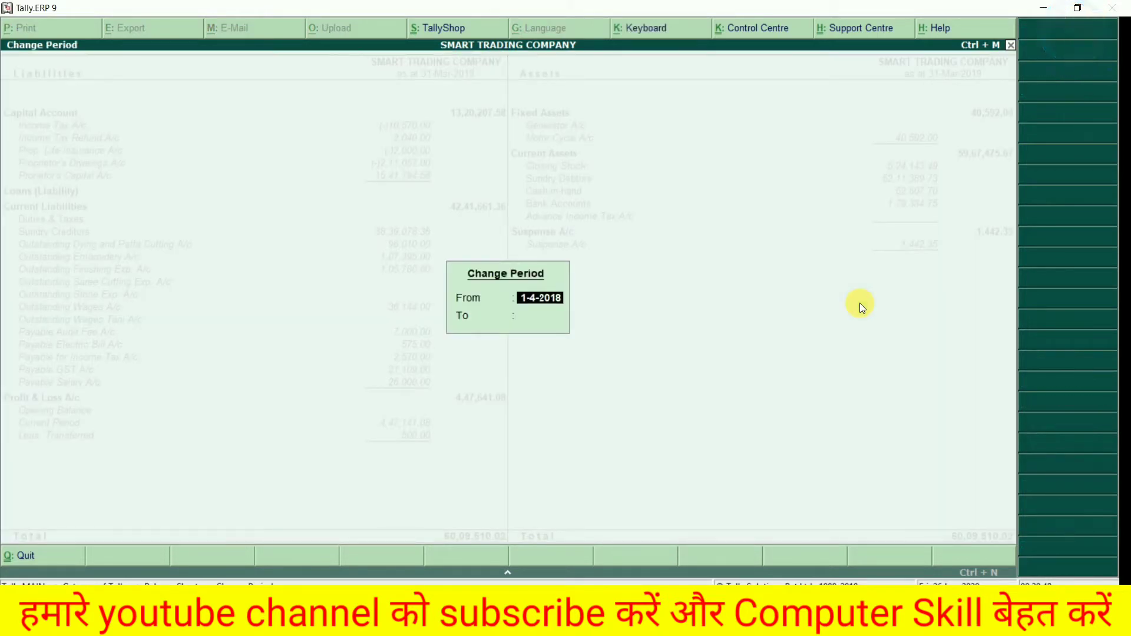
{"action": "key", "text": "Return"}
{"action": "type", "text": "31-3"}
{"action": "key", "text": "Return"}
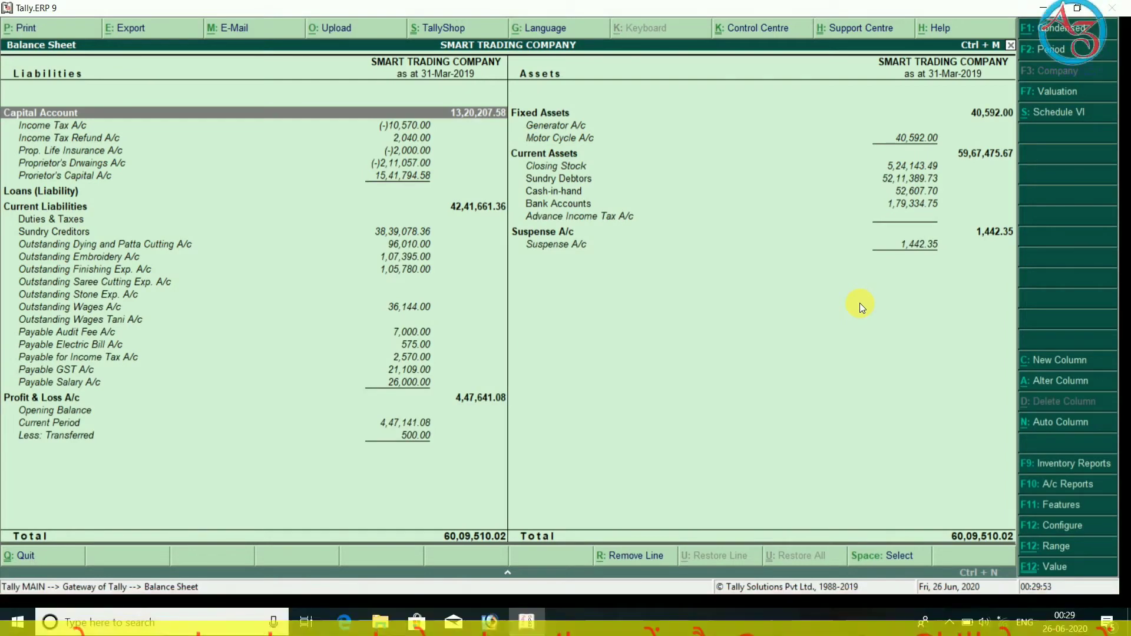
Step: Open the Sundry Creditors group summary under Current Liabilities in the Balance Sheet
{"action": "key", "text": "Down"}
{"action": "key", "text": "Down"}
{"action": "key", "text": "Down"}
{"action": "key", "text": "Down"}
{"action": "key", "text": "Down"}
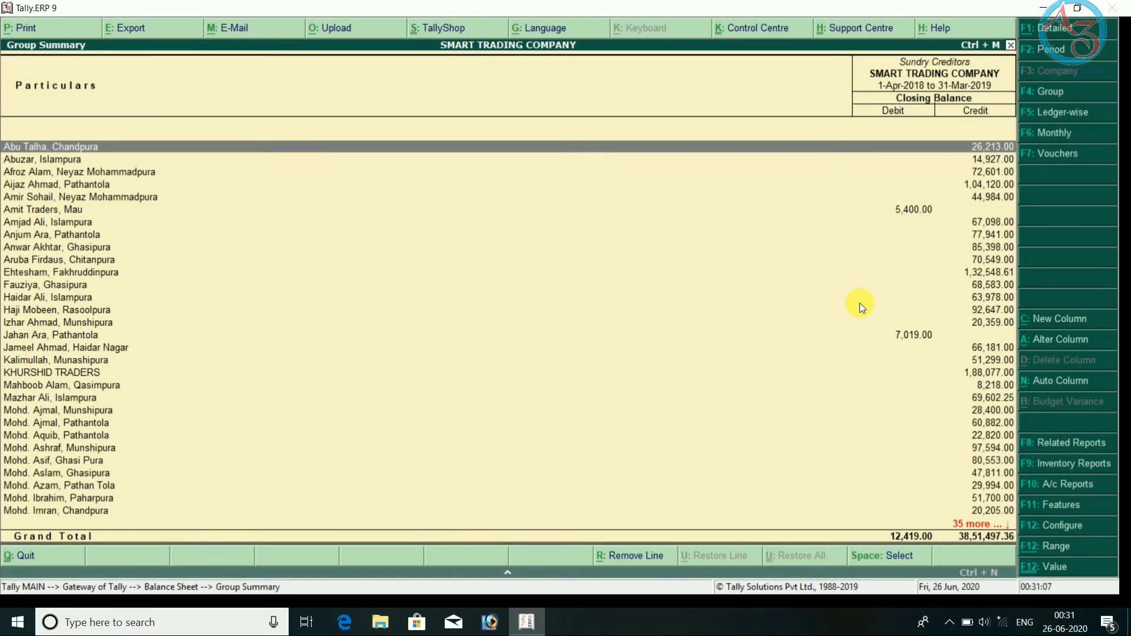
Step: Look through the whole Sundry Creditors list and its closing balances, from the last ledger back to the first
{"action": "key", "text": "End"}
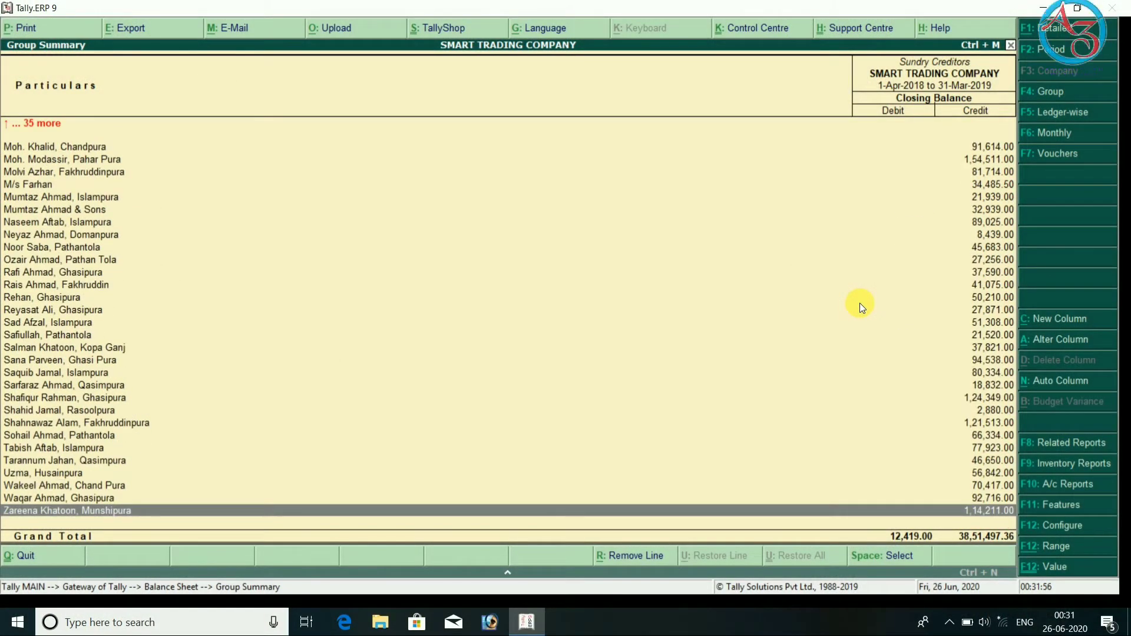
{"action": "key", "text": "Up"}
{"action": "key", "text": "Up"}
{"action": "key", "text": "Up"}
{"action": "key", "text": "Up"}
{"action": "key", "text": "Up"}
{"action": "key", "text": "Up"}
{"action": "key", "text": "Up"}
{"action": "key", "text": "Up"}
{"action": "key", "text": "Up"}
{"action": "key", "text": "Up"}
{"action": "key", "text": "Up"}
{"action": "key", "text": "Up"}
{"action": "key", "text": "Up"}
{"action": "key", "text": "Up"}
{"action": "key", "text": "Up"}
{"action": "key", "text": "Up"}
{"action": "key", "text": "Up"}
{"action": "key", "text": "Up"}
{"action": "key", "text": "Up"}
{"action": "key", "text": "Up"}
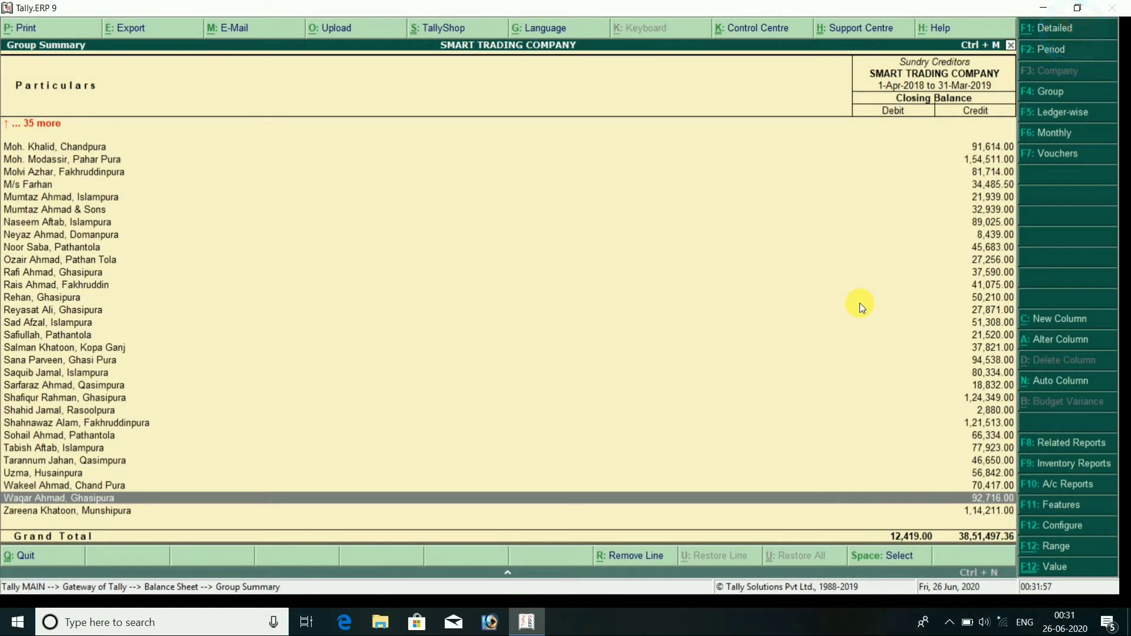
{"action": "key", "text": "Up"}
{"action": "key", "text": "Up"}
{"action": "key", "text": "Up"}
{"action": "key", "text": "Up"}
{"action": "key", "text": "Up"}
{"action": "key", "text": "Up"}
{"action": "key", "text": "Up"}
{"action": "key", "text": "Up"}
{"action": "key", "text": "Up"}
{"action": "key", "text": "Up"}
{"action": "key", "text": "Up"}
{"action": "key", "text": "Up"}
{"action": "key", "text": "Up"}
{"action": "key", "text": "Up"}
{"action": "key", "text": "Up"}
{"action": "key", "text": "Up"}
{"action": "key", "text": "Up"}
{"action": "key", "text": "Up"}
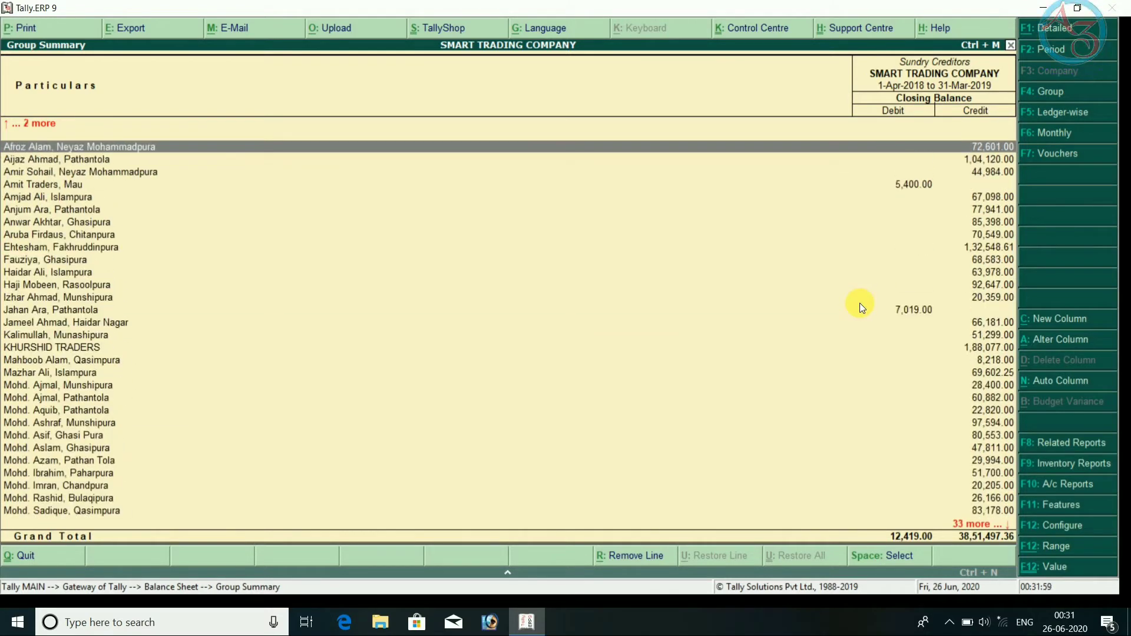
Step: Examine the Sundry Creditors ledgers that carry debit closing balances, including Amit Traders, Mau
{"action": "key", "text": "Down"}
{"action": "key", "text": "Down"}
{"action": "key", "text": "Down"}
{"action": "key", "text": "Down"}
{"action": "key", "text": "Down"}
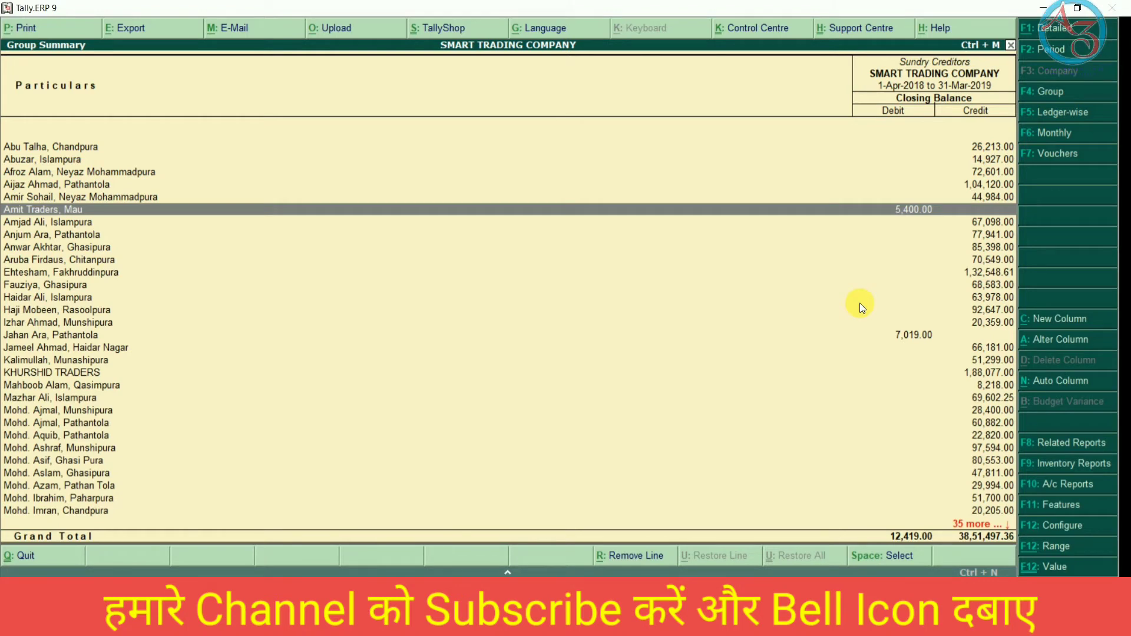
{"action": "key", "text": "Down"}
{"action": "key", "text": "Down"}
{"action": "key", "text": "Down"}
{"action": "key", "text": "Down"}
{"action": "key", "text": "Down"}
{"action": "key", "text": "Down"}
{"action": "key", "text": "Down"}
{"action": "key", "text": "Down"}
{"action": "key", "text": "Down"}
{"action": "key", "text": "Down"}
{"action": "key", "text": "Down"}
{"action": "key", "text": "Up"}
{"action": "key", "text": "Up"}
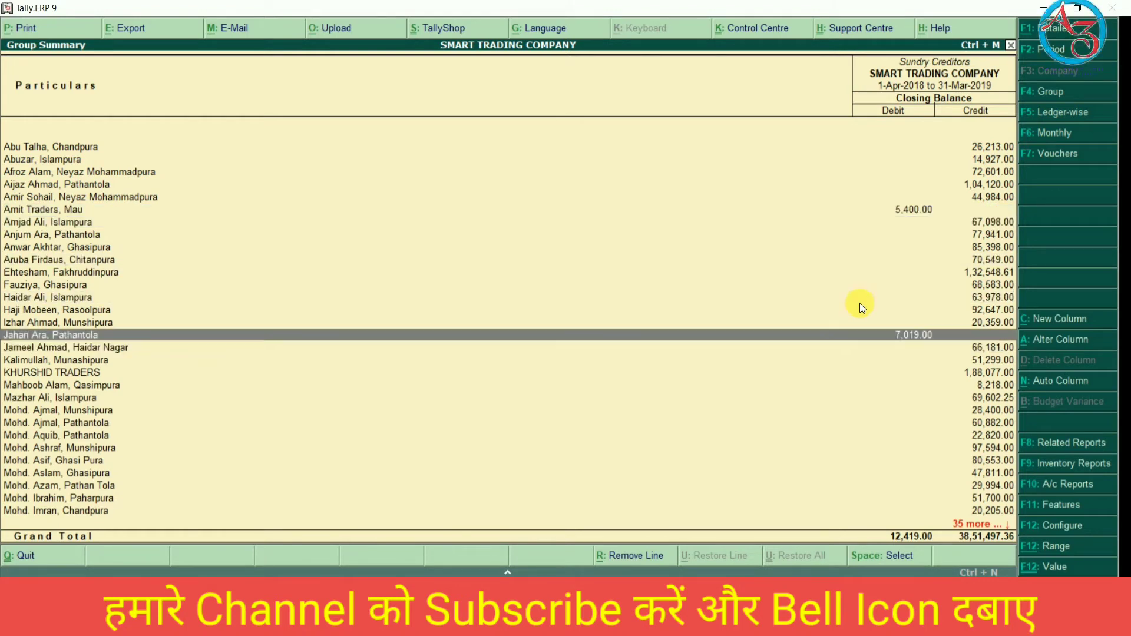
{"action": "key", "text": "Down"}
{"action": "key", "text": "Up"}
{"action": "key", "text": "Up"}
{"action": "key", "text": "Up"}
{"action": "key", "text": "Up"}
{"action": "key", "text": "Up"}
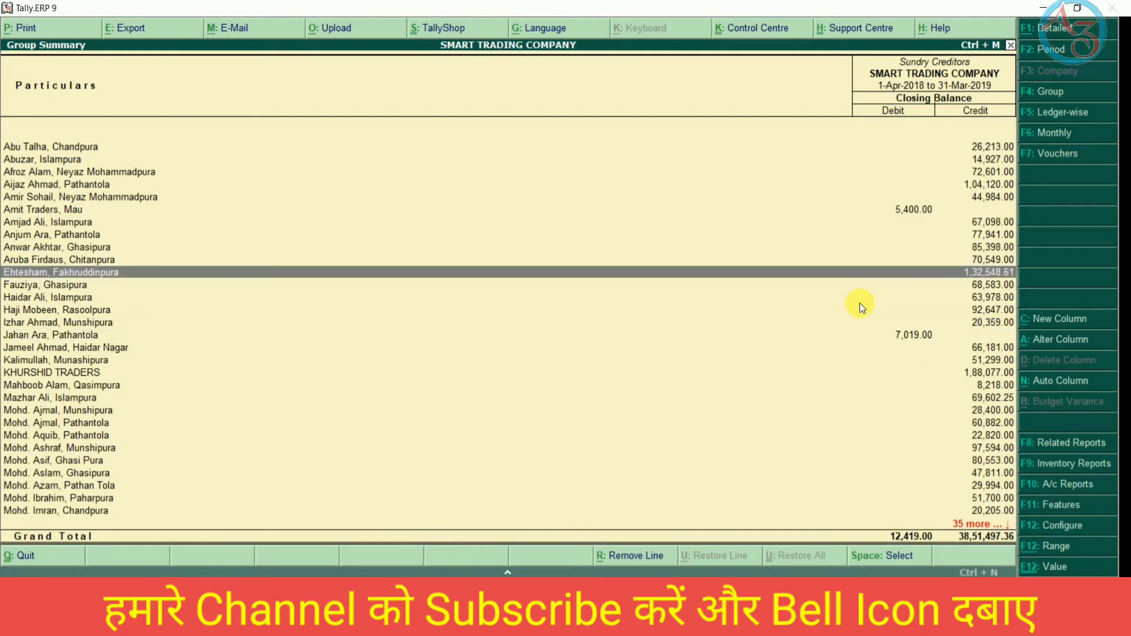
{"action": "key", "text": "Down"}
{"action": "key", "text": "Down"}
{"action": "key", "text": "Down"}
{"action": "key", "text": "Down"}
{"action": "key", "text": "Down"}
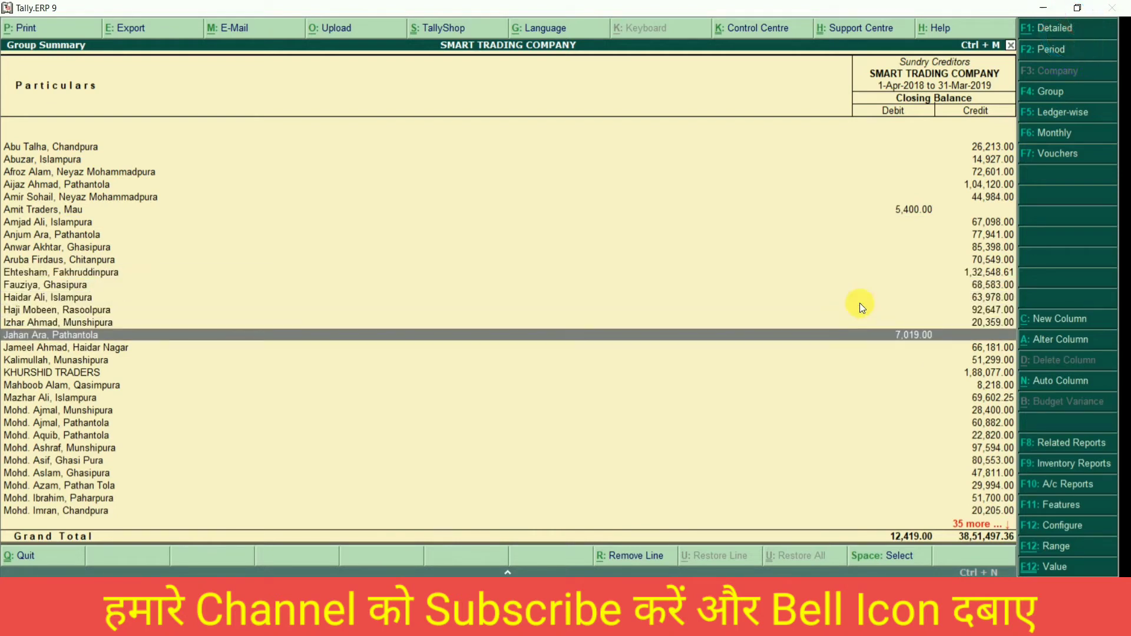
{"action": "key", "text": "Up"}
{"action": "key", "text": "Up"}
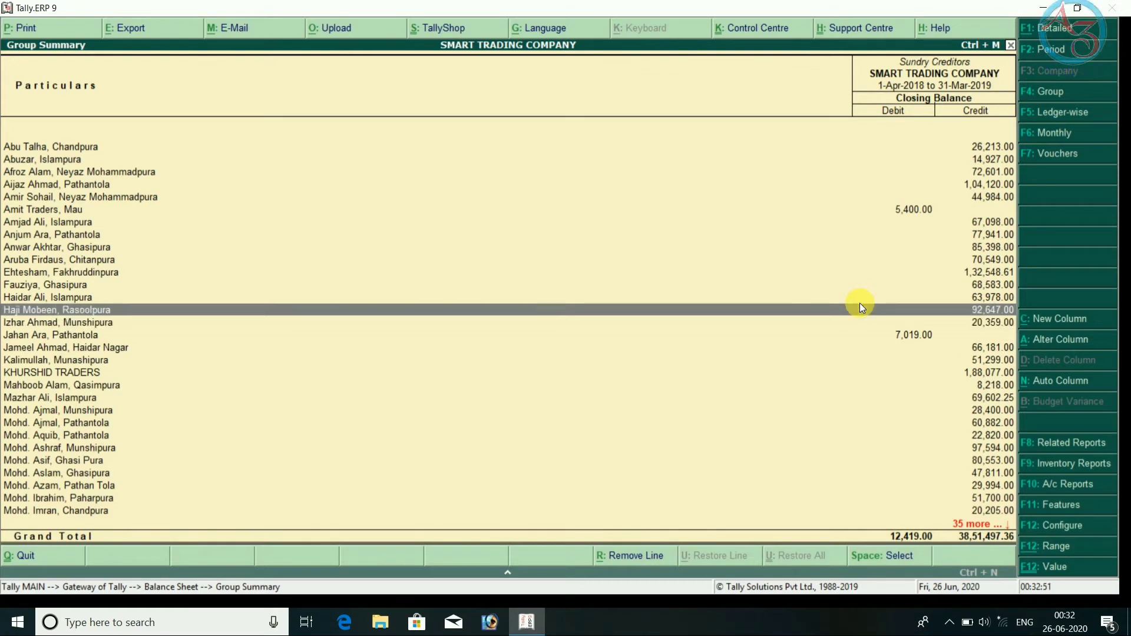
{"action": "key", "text": "Up"}
{"action": "key", "text": "Up"}
{"action": "key", "text": "Up"}
{"action": "key", "text": "Up"}
{"action": "key", "text": "Up"}
{"action": "key", "text": "Up"}
{"action": "key", "text": "Up"}
{"action": "key", "text": "Up"}
{"action": "key", "text": "Up"}
{"action": "key", "text": "Up"}
{"action": "key", "text": "Down"}
{"action": "key", "text": "Down"}
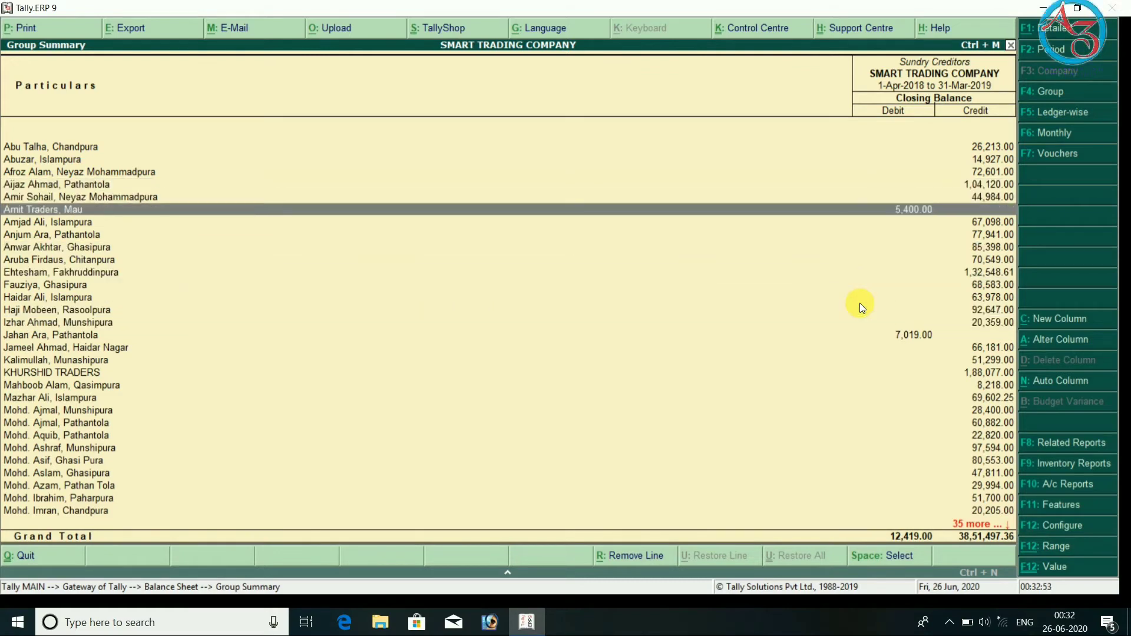
{"action": "key", "text": "Up"}
{"action": "key", "text": "Up"}
{"action": "key", "text": "Up"}
{"action": "key", "text": "Up"}
{"action": "key", "text": "Up"}
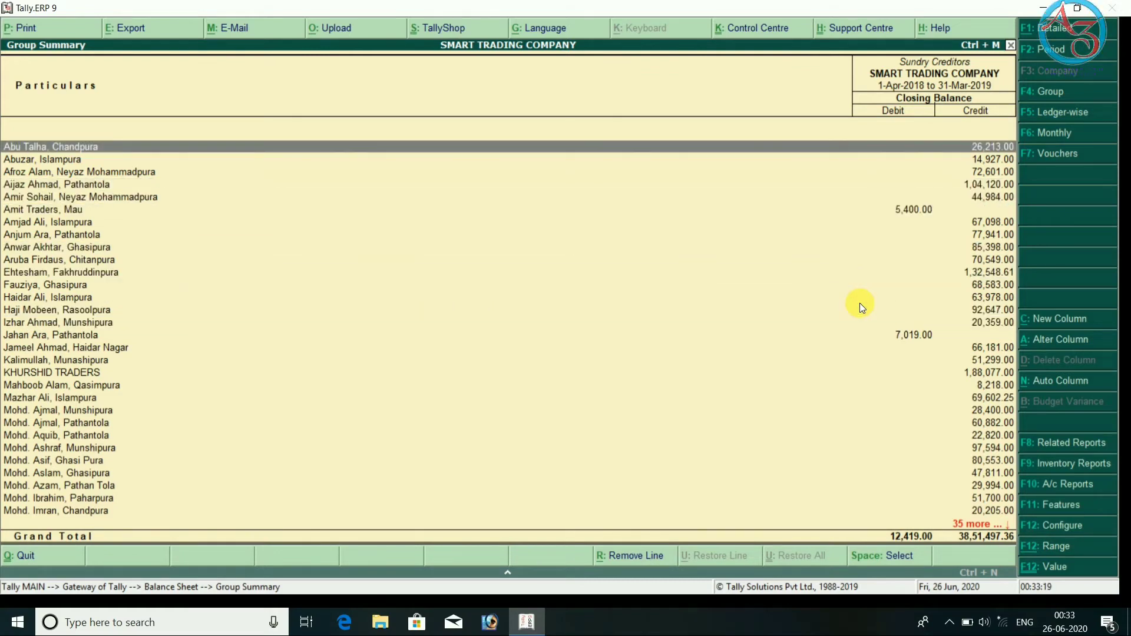
Step: Leave the reports, start a journal voucher and choose Advances to Suppliers A/c as the debit ledger
{"action": "key", "text": "Escape"}
{"action": "key", "text": "Escape"}
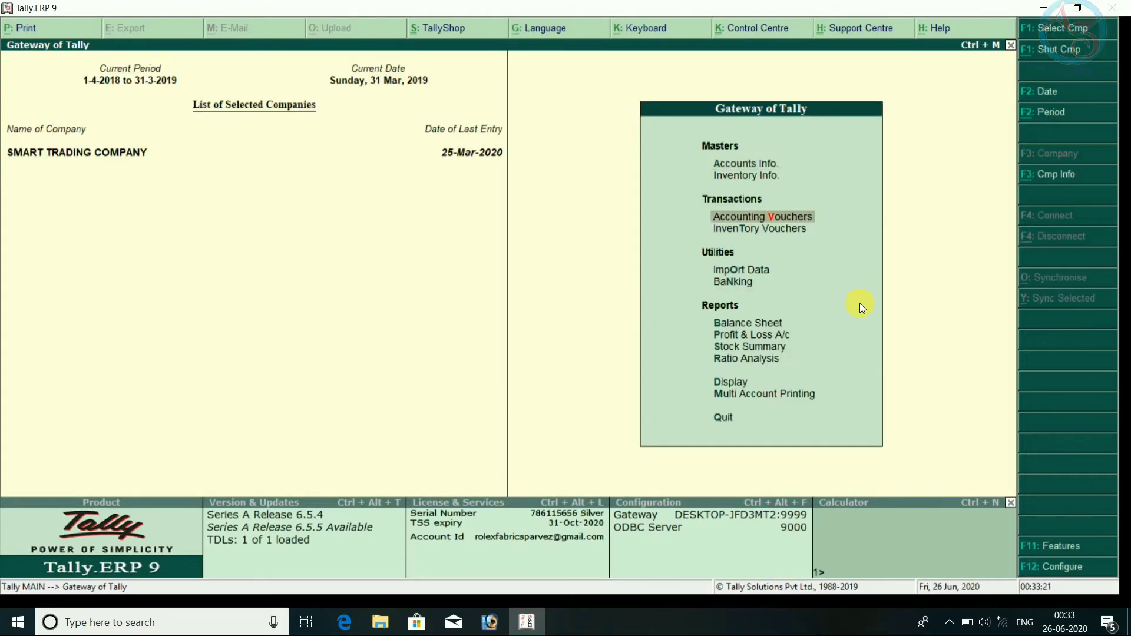
{"action": "key", "text": "Return"}
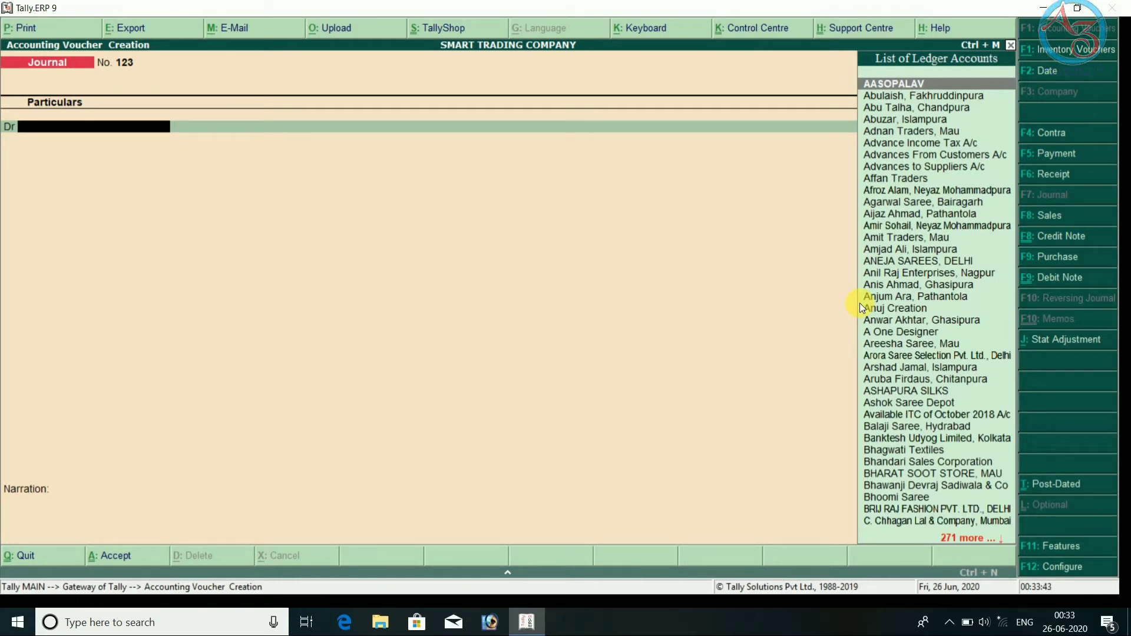
{"action": "type", "text": "Adva"}
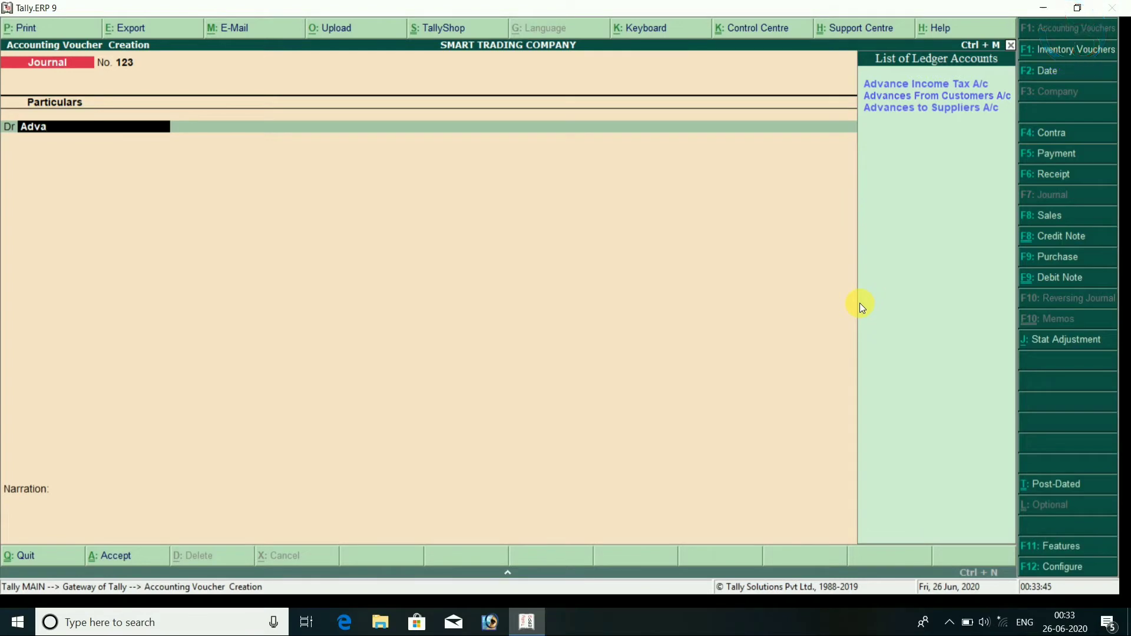
{"action": "key", "text": "Down"}
{"action": "key", "text": "Down"}
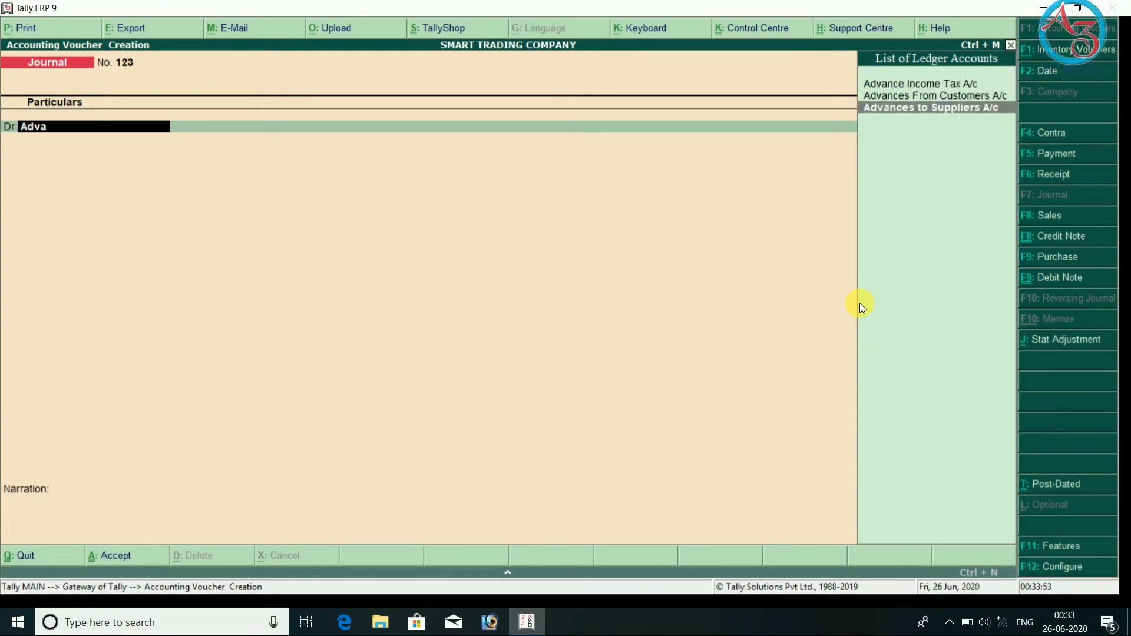
{"action": "key", "text": "Return"}
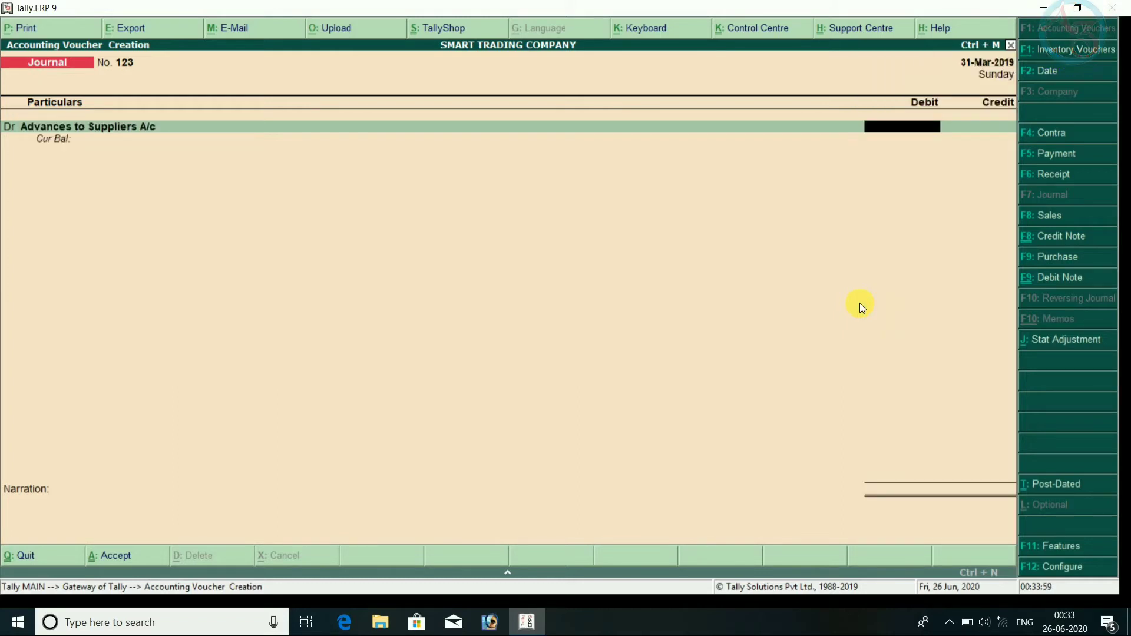
Step: Open the Advances to Suppliers A/c ledger for alteration from the voucher and check the group it is under
{"action": "key", "text": "BackSpace"}
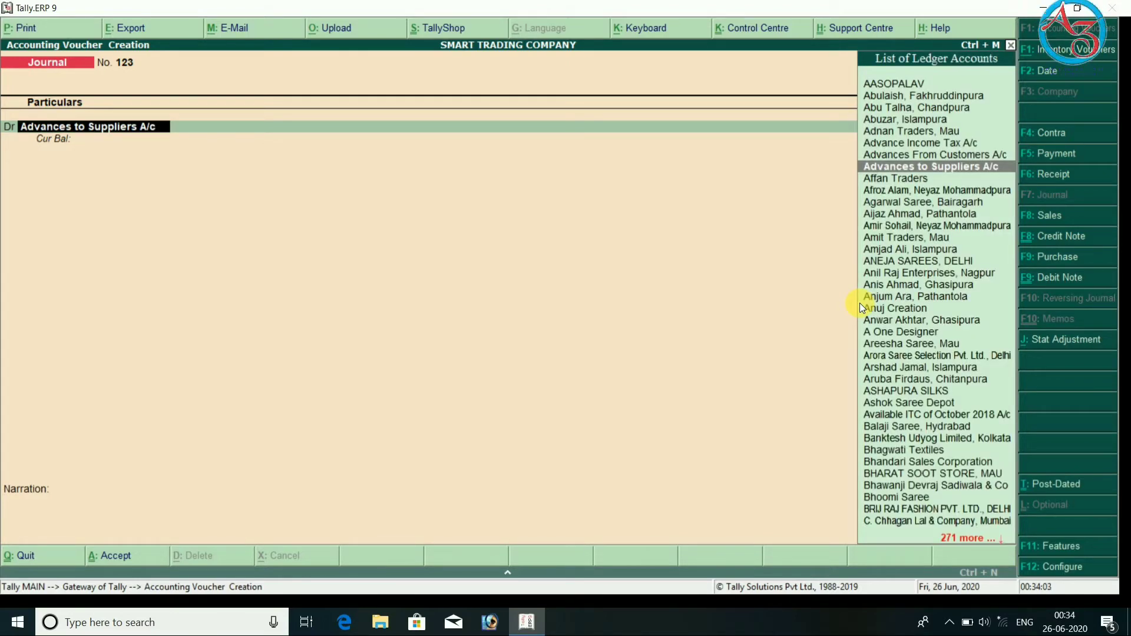
{"action": "key", "text": "ctrl+Return"}
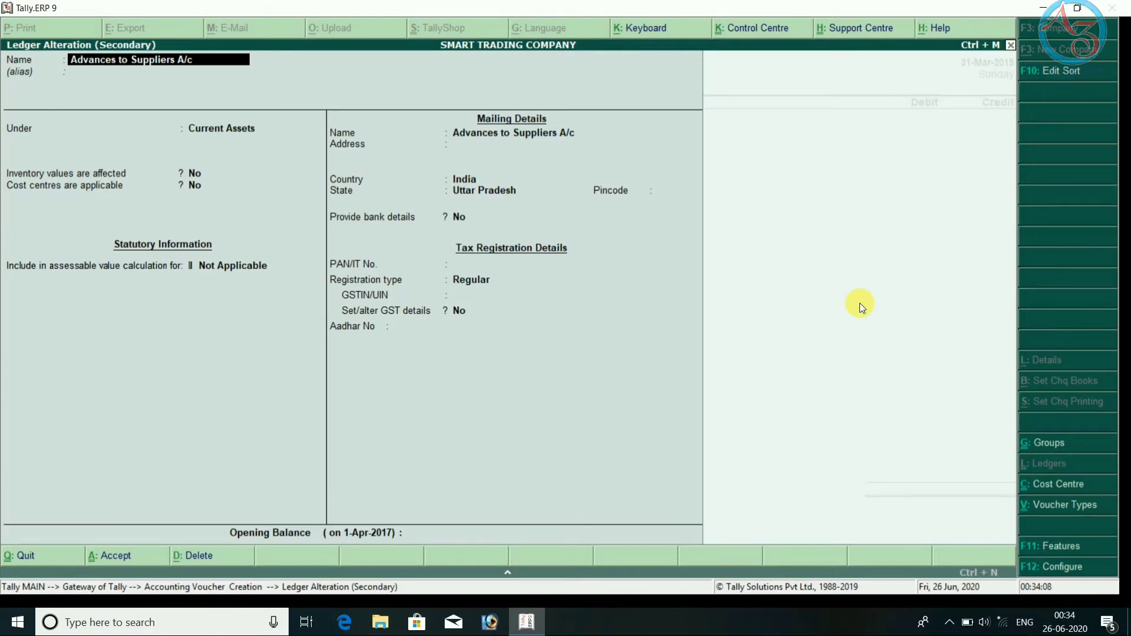
{"action": "key", "text": "Return"}
{"action": "key", "text": "Return"}
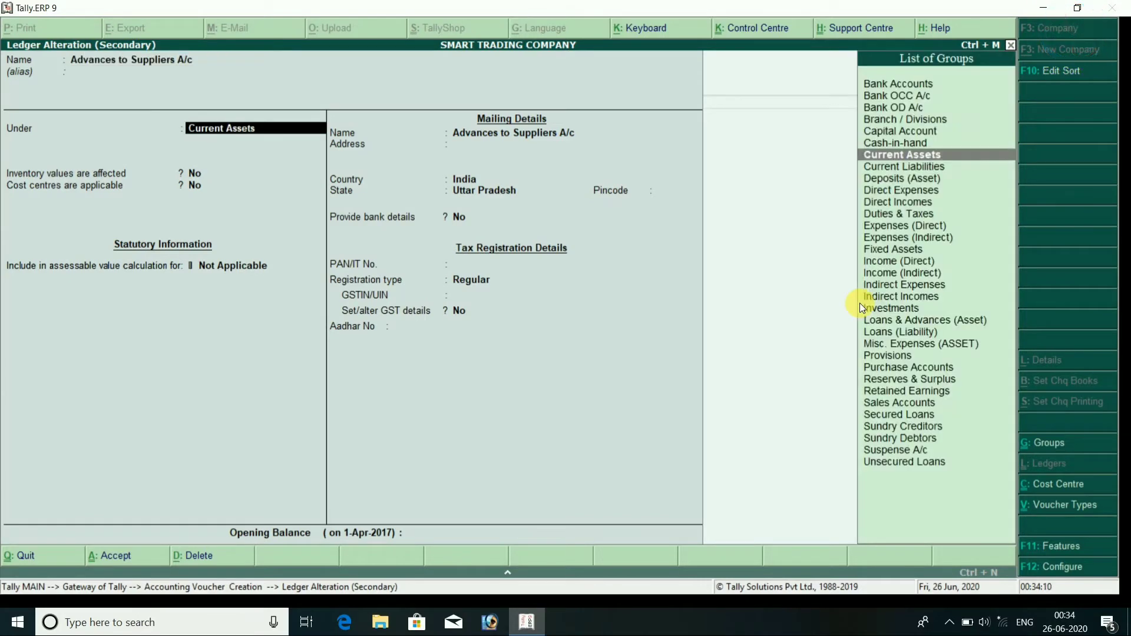
{"action": "key", "text": "Return"}
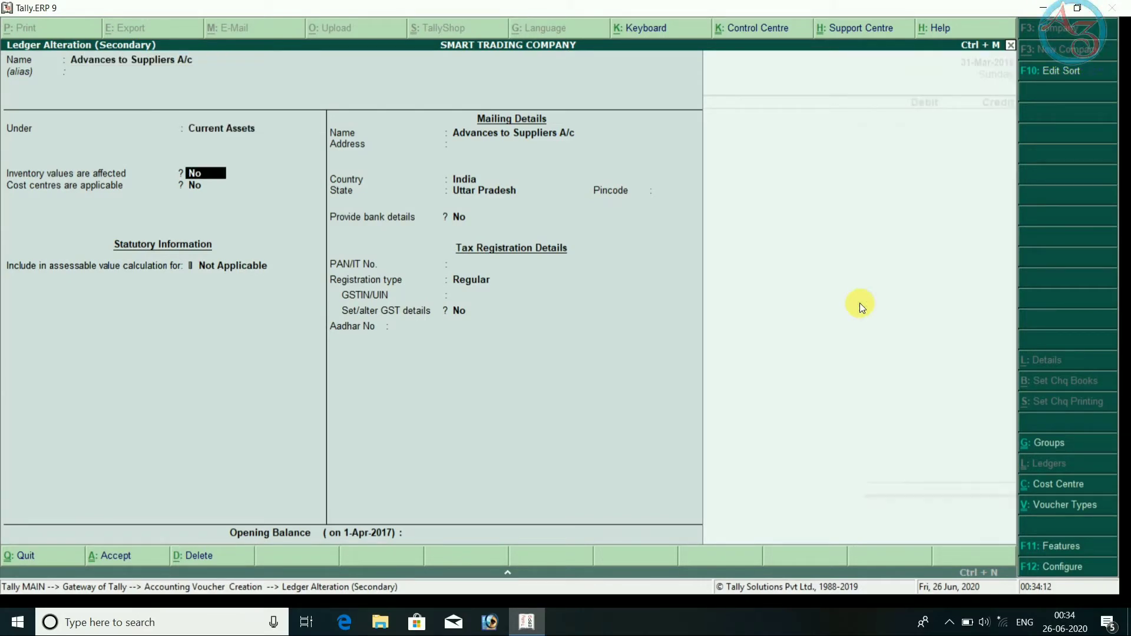
Step: Go through the ledger's remaining statutory, mailing and tax registration details, accept it and return to the journal's debit amount
{"action": "key", "text": "Return"}
{"action": "key", "text": "Return"}
{"action": "key", "text": "Return"}
{"action": "key", "text": "Return"}
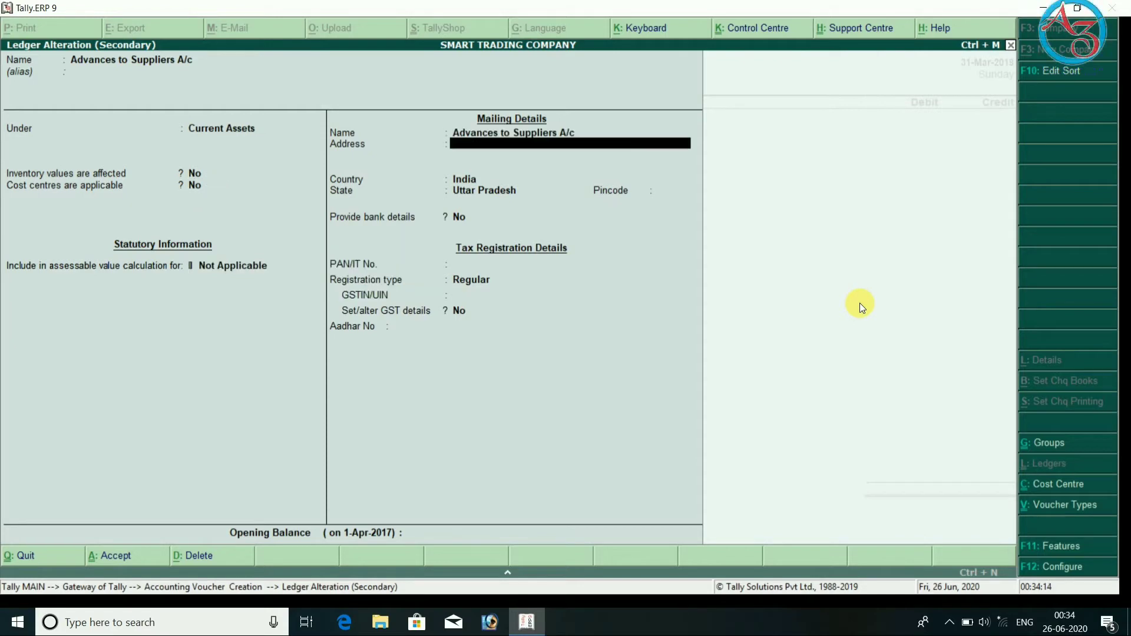
{"action": "key", "text": "Return"}
{"action": "key", "text": "Return"}
{"action": "key", "text": "Return"}
{"action": "key", "text": "Return"}
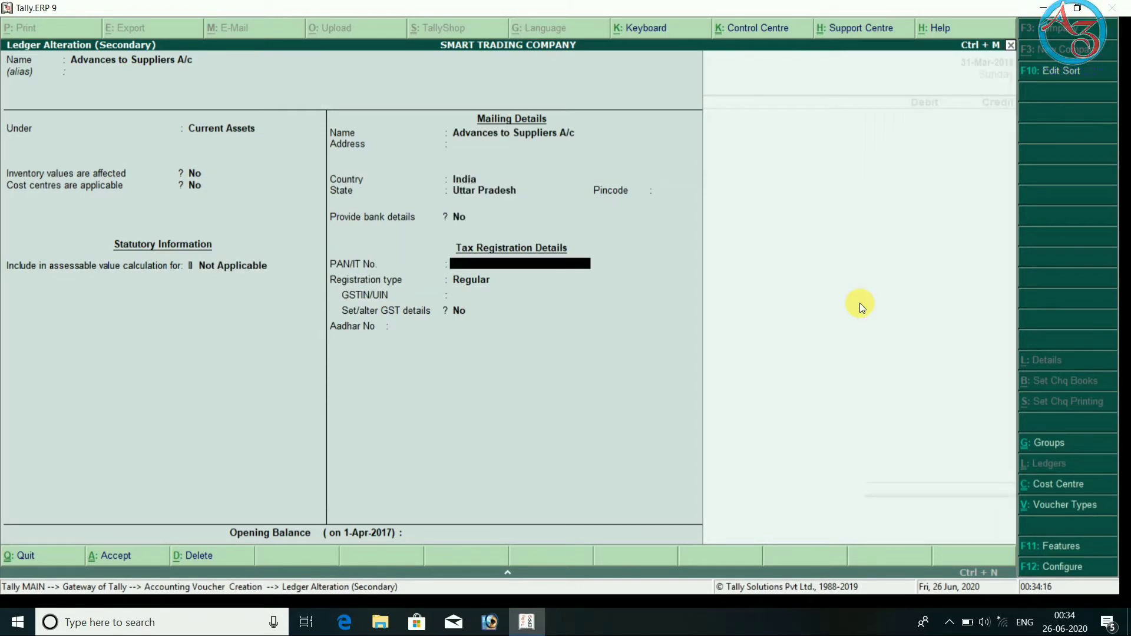
{"action": "key", "text": "Return"}
{"action": "key", "text": "Return"}
{"action": "key", "text": "Return"}
{"action": "key", "text": "Return"}
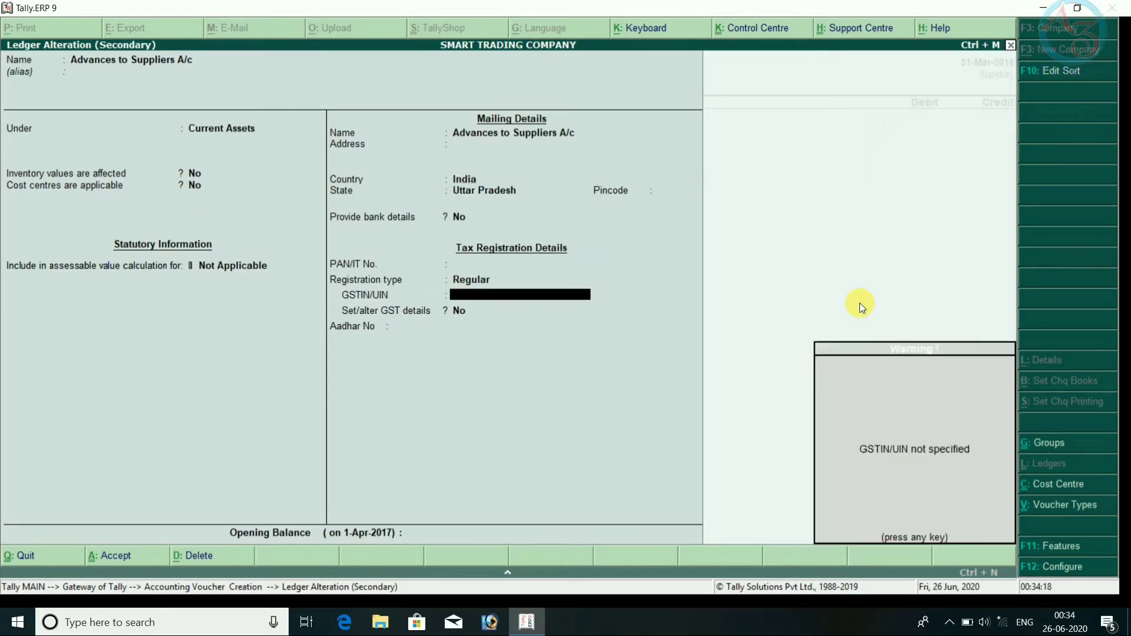
{"action": "key", "text": "Return"}
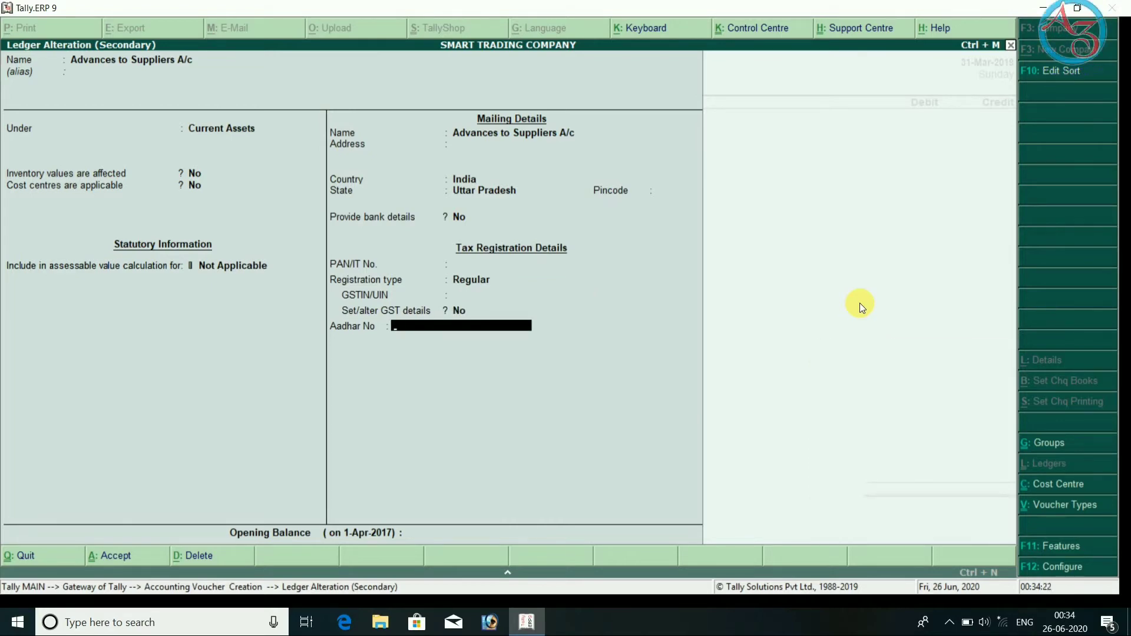
{"action": "key", "text": "Return"}
{"action": "key", "text": "Return"}
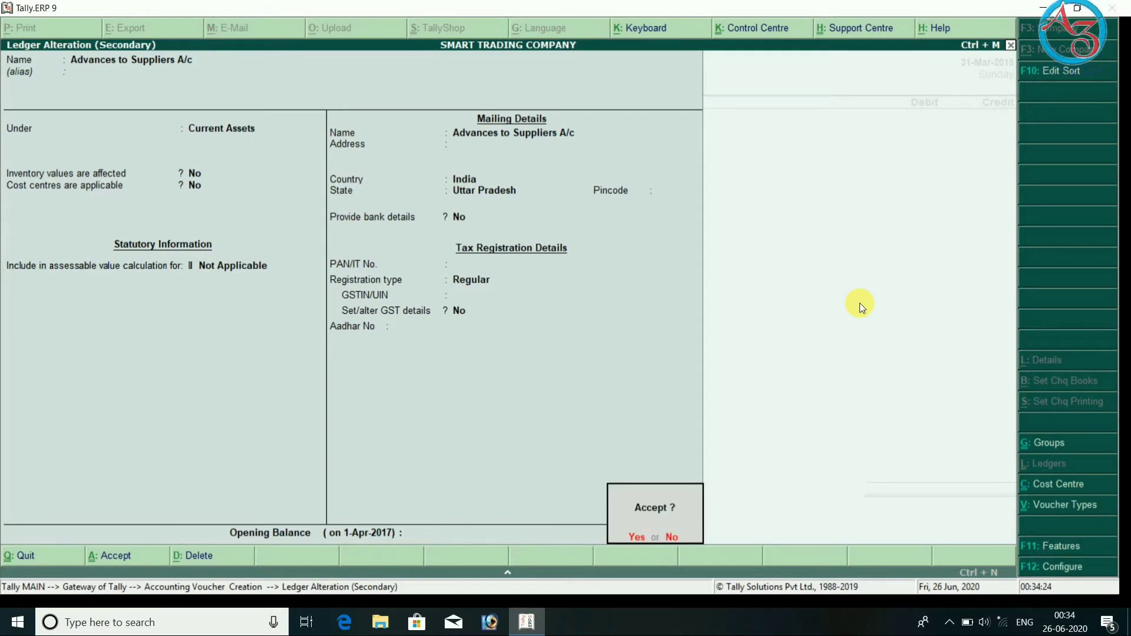
{"action": "key", "text": "Return"}
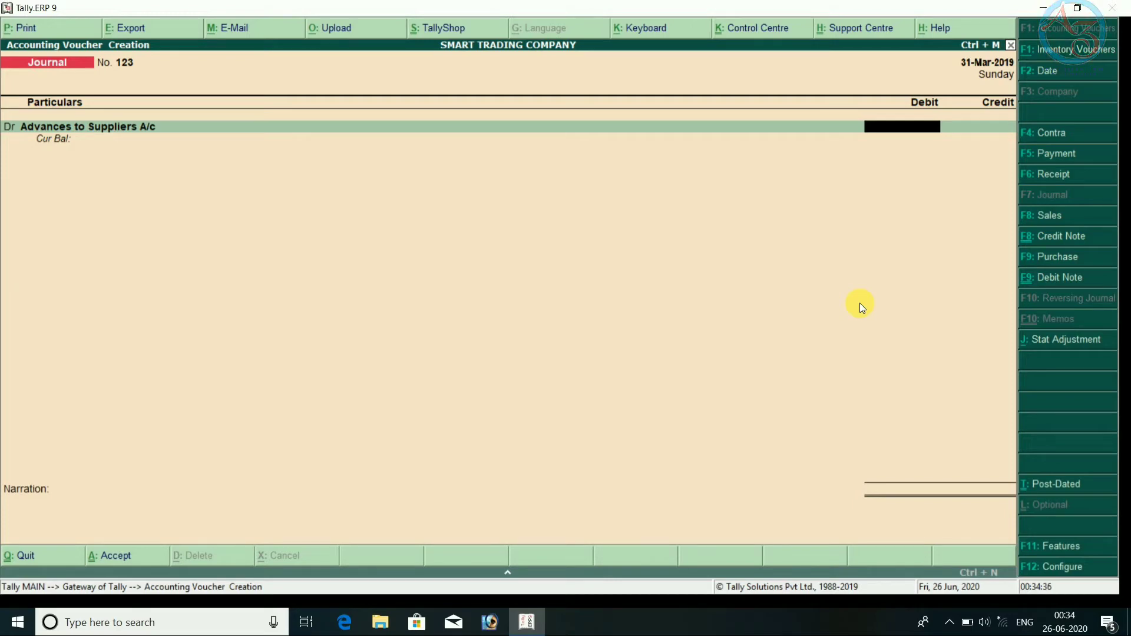
Step: Calculate 5400+7019 in the built-in calculator for the journal's debit amount
{"action": "key", "text": "ctrl+n"}
{"action": "type", "text": "5400"}
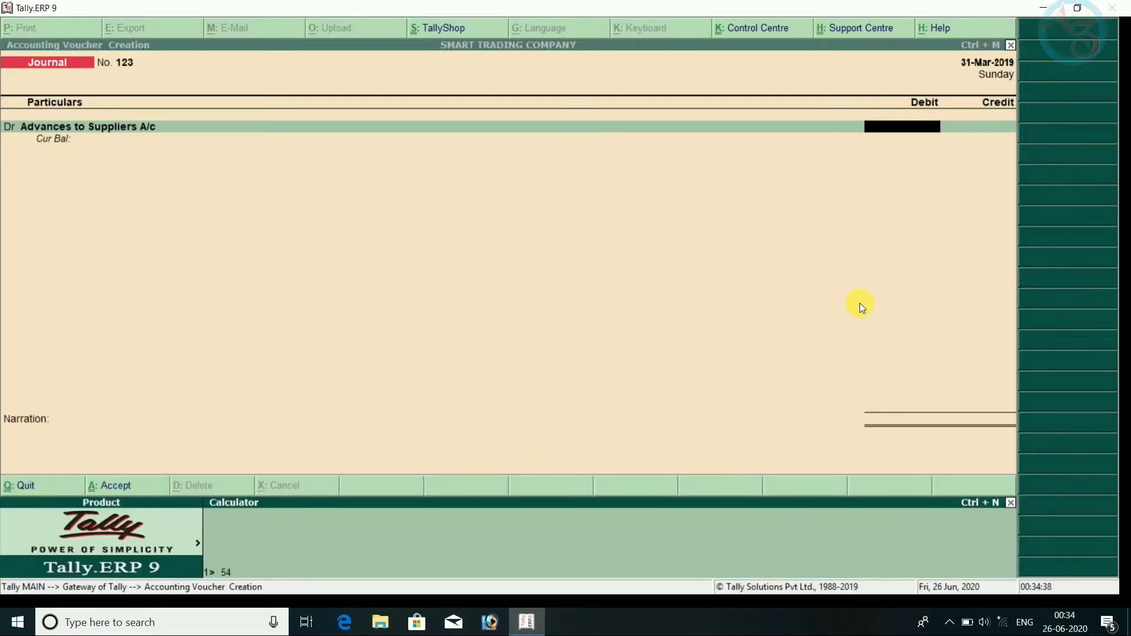
{"action": "type", "text": "+7019"}
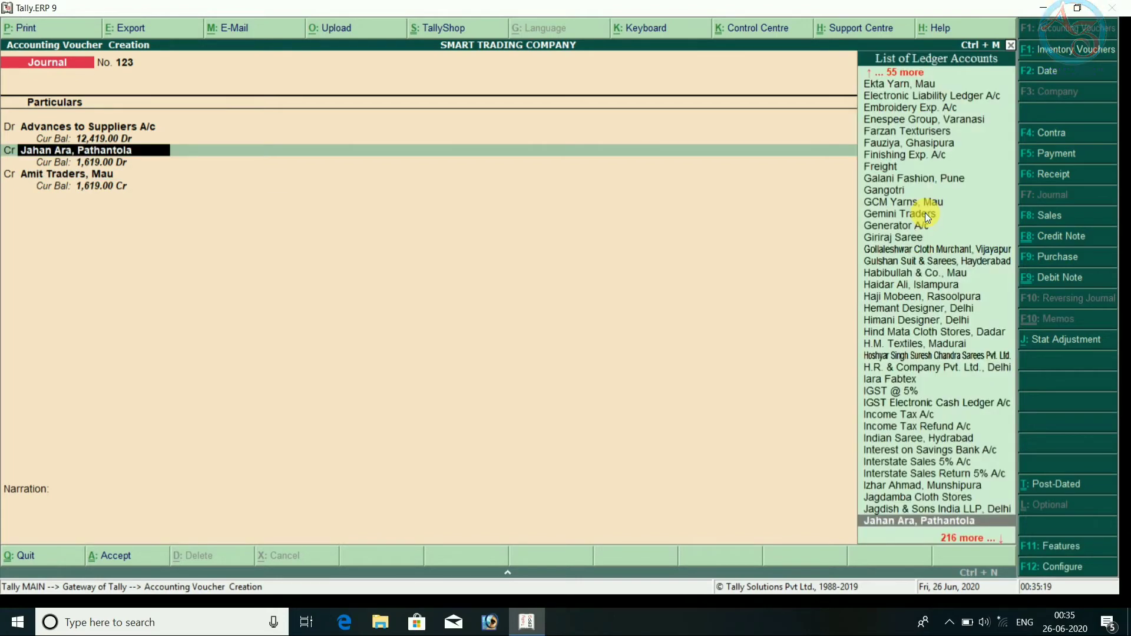
Step: Set the Pathantola supplier's credit to 7,019.00 and Amit Traders, Mau's to 5,400.00, leave the narration blank and save the journal voucher
{"action": "key", "text": "Return"}
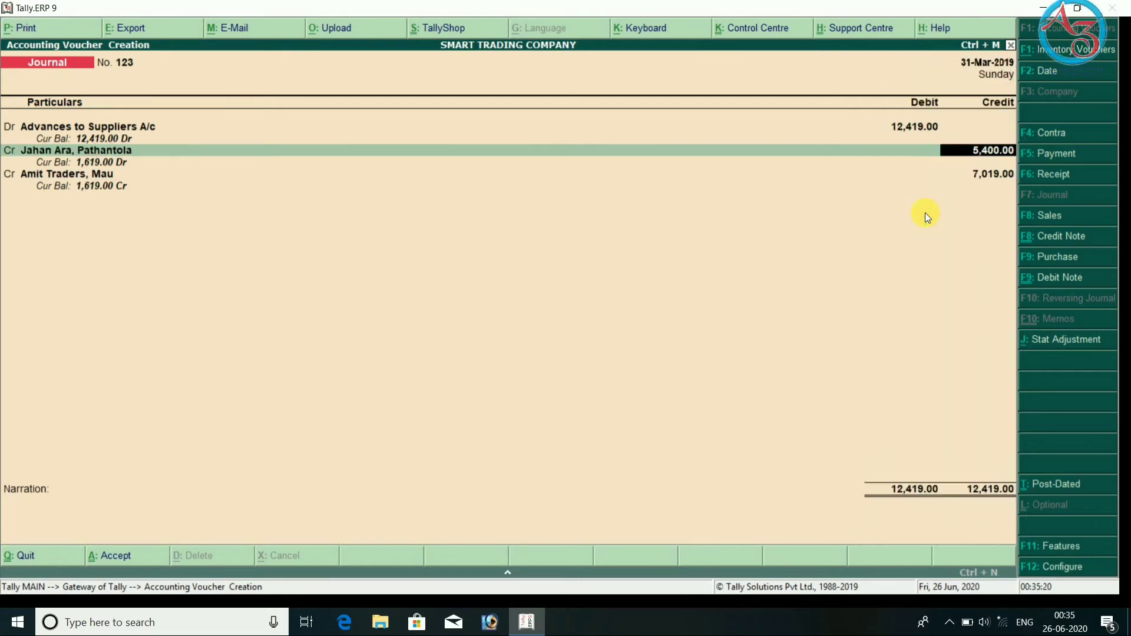
{"action": "key", "text": "BackSpace"}
{"action": "type", "text": "7019"}
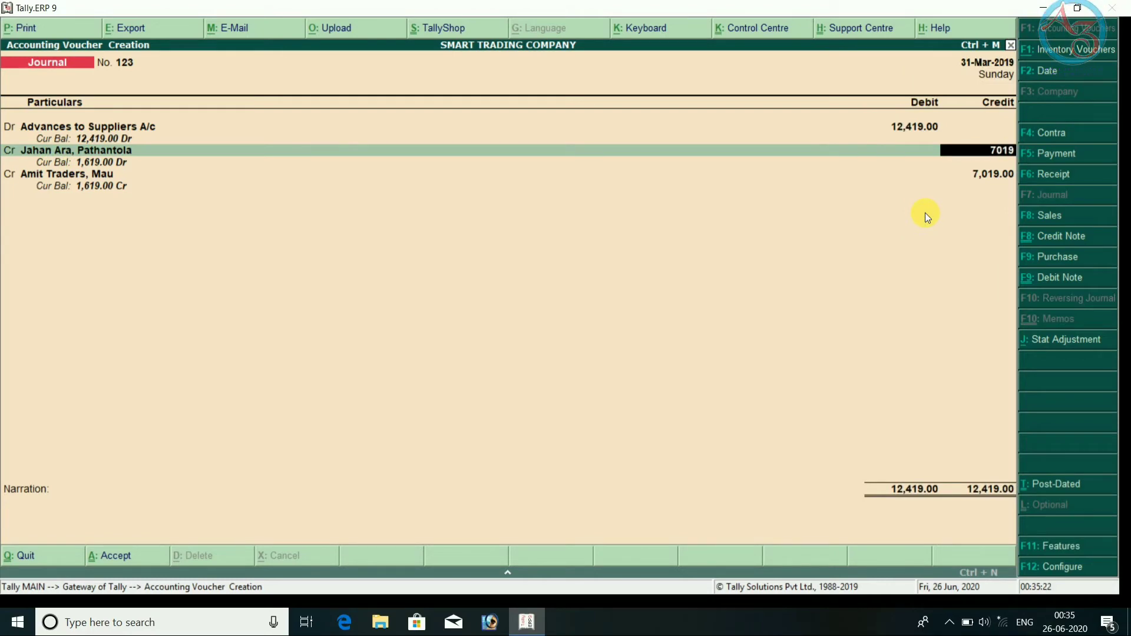
{"action": "key", "text": "Return"}
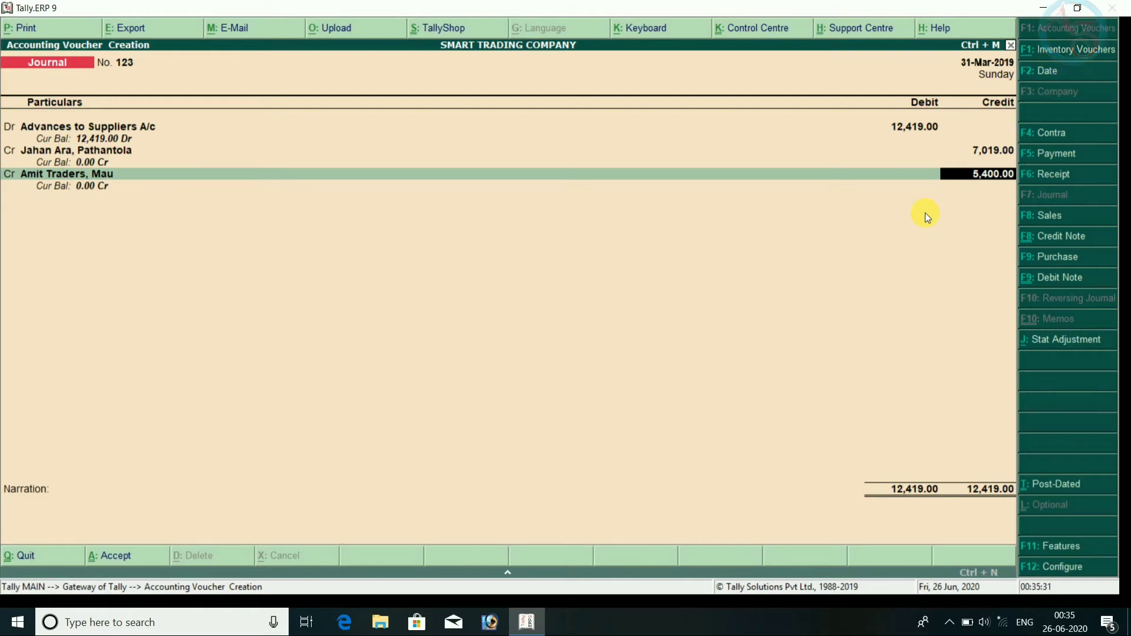
{"action": "key", "text": "Return"}
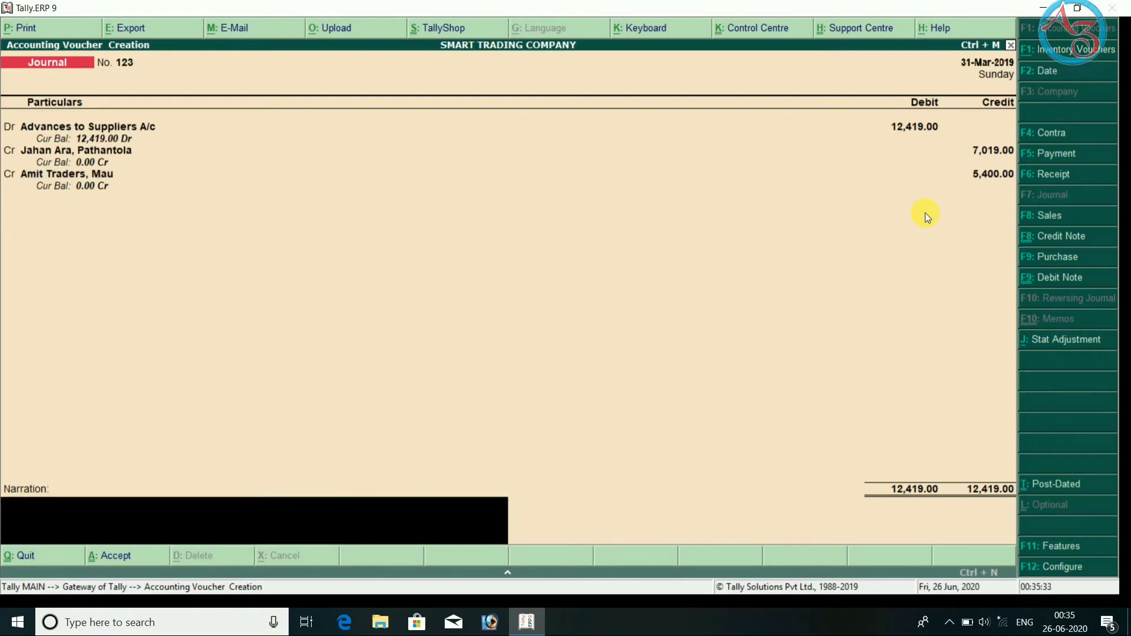
{"action": "key", "text": "Return"}
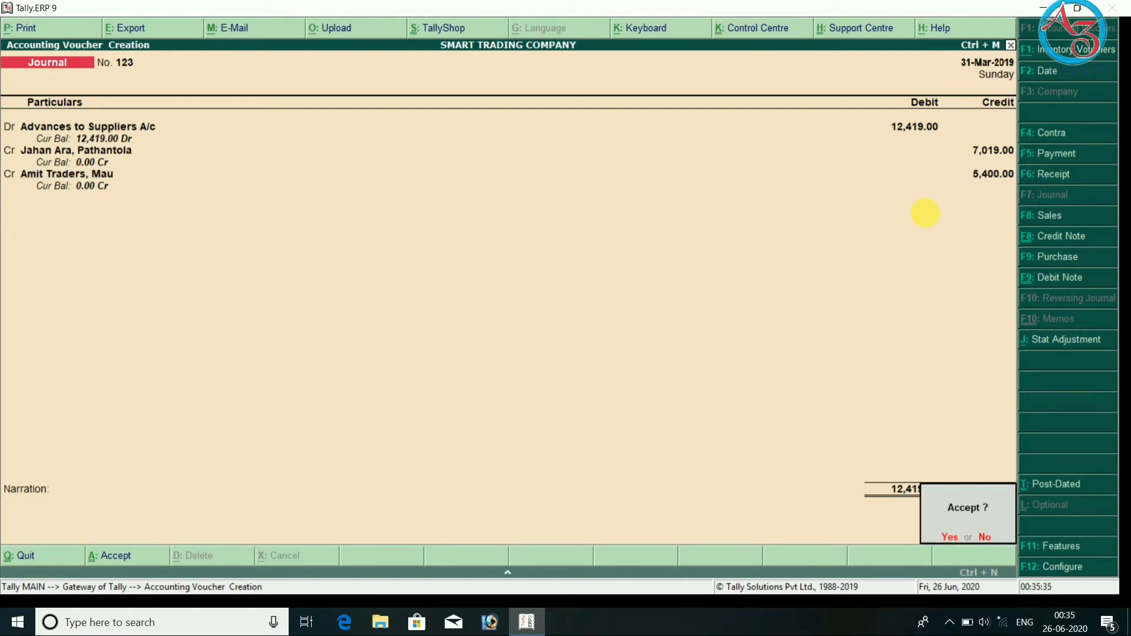
{"action": "key", "text": "Return"}
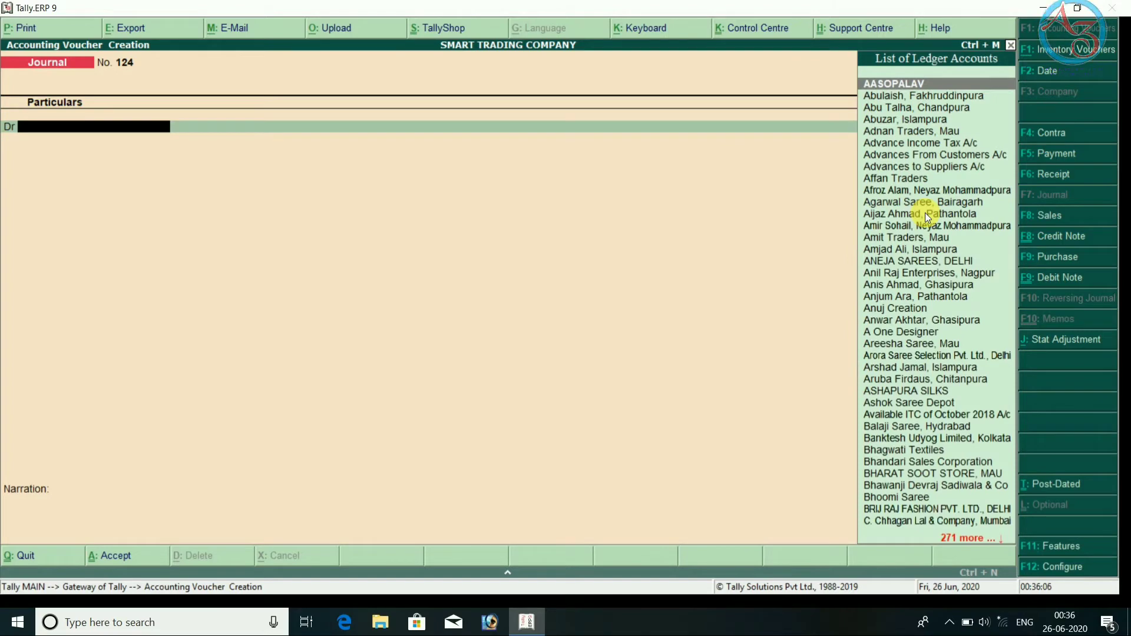
Step: Leave voucher creation and open the Balance Sheet in its detailed view
{"action": "key", "text": "Escape"}
{"action": "key", "text": "Return"}
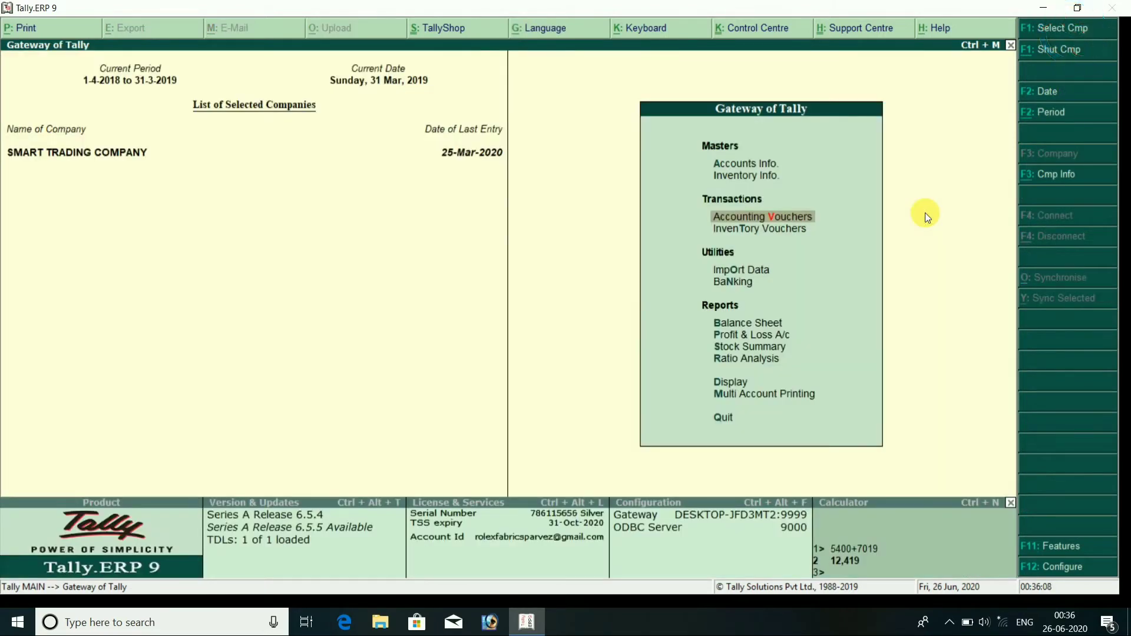
{"action": "key", "text": "Down"}
{"action": "key", "text": "Down"}
{"action": "key", "text": "Down"}
{"action": "key", "text": "Down"}
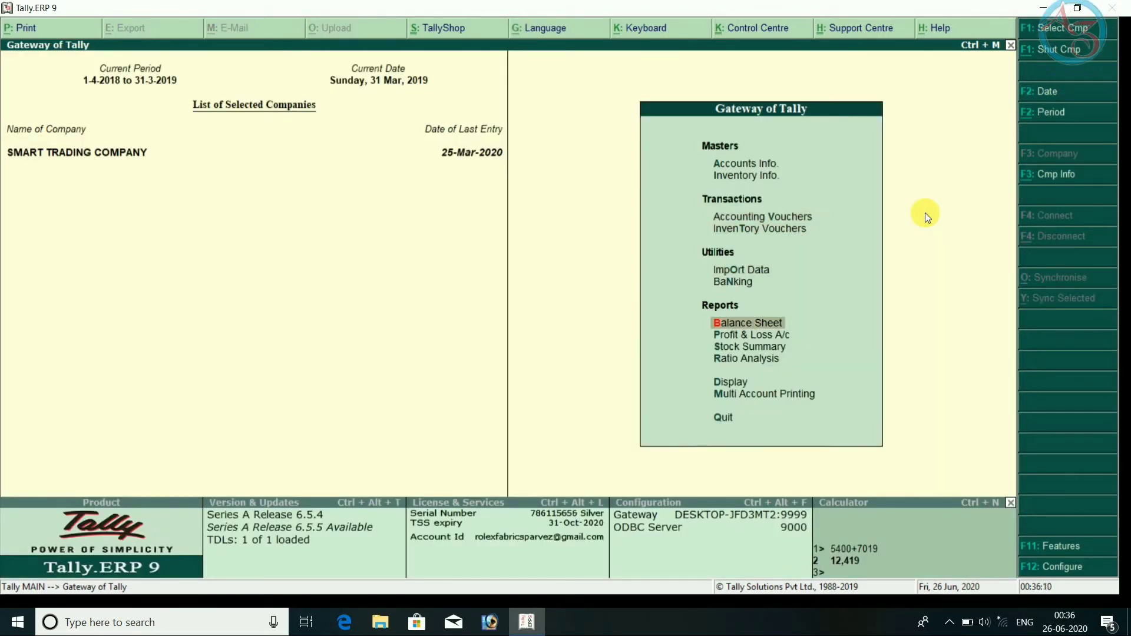
{"action": "key", "text": "Return"}
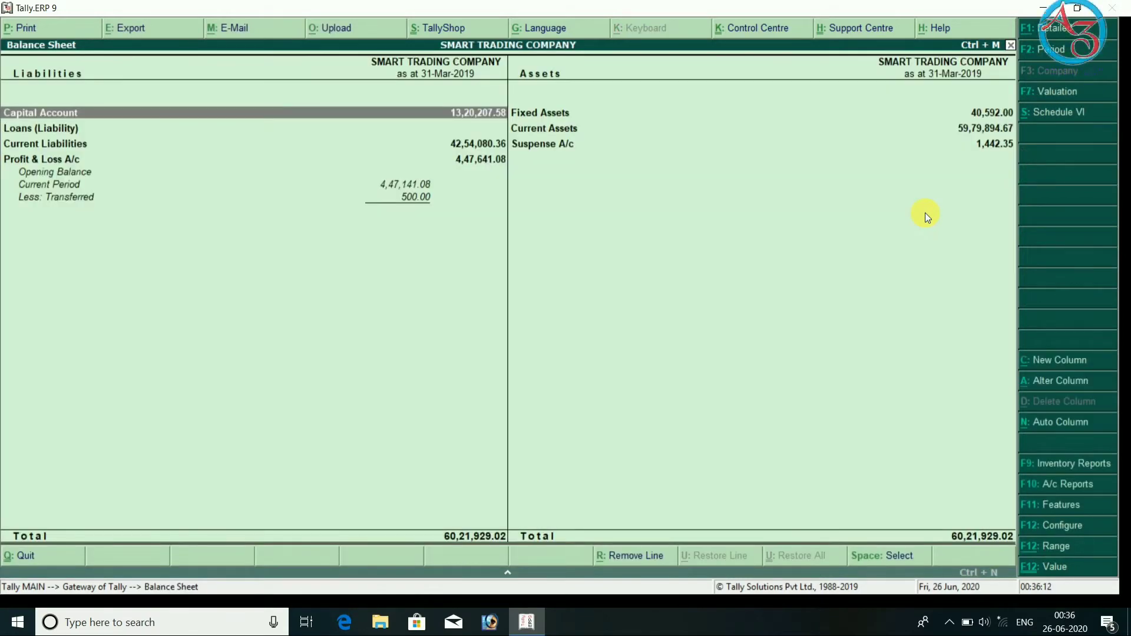
{"action": "key", "text": "alt+F1"}
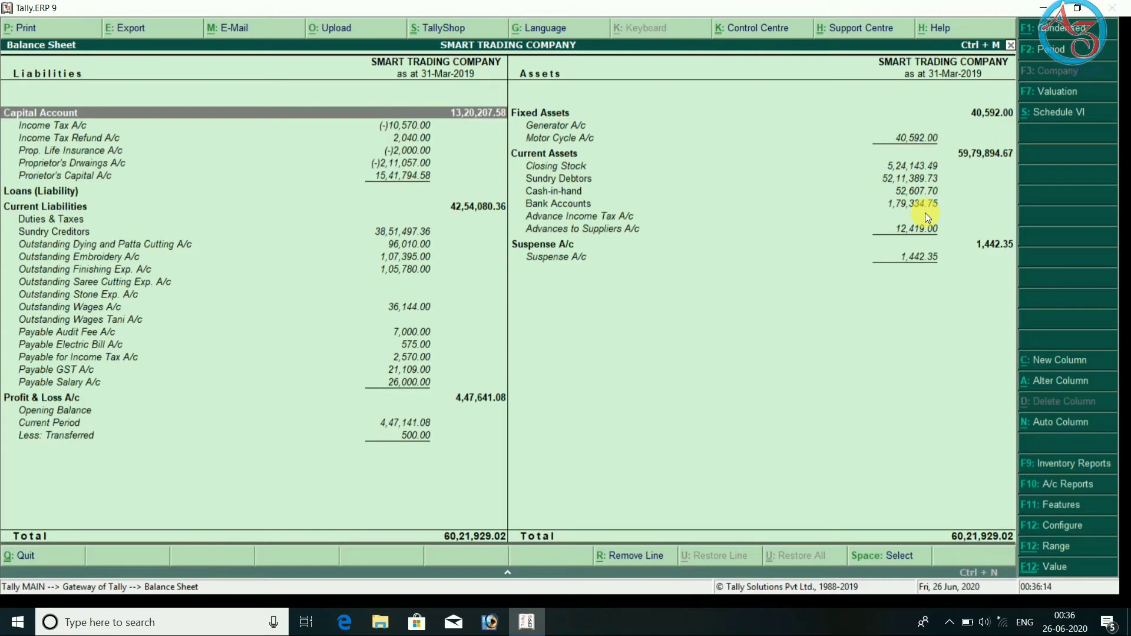
Step: Set the end date of the Balance Sheet period to 31-3, keeping 1-4-2018 as the start date
{"action": "key", "text": "F2"}
{"action": "key", "text": "Return"}
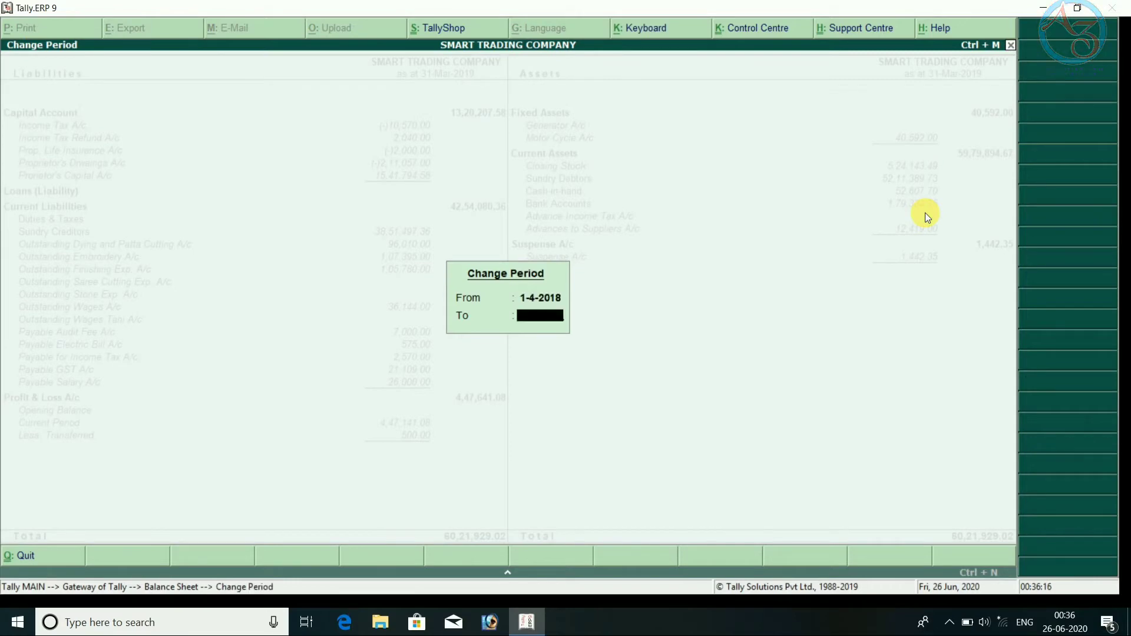
{"action": "type", "text": "31-3"}
{"action": "key", "text": "Return"}
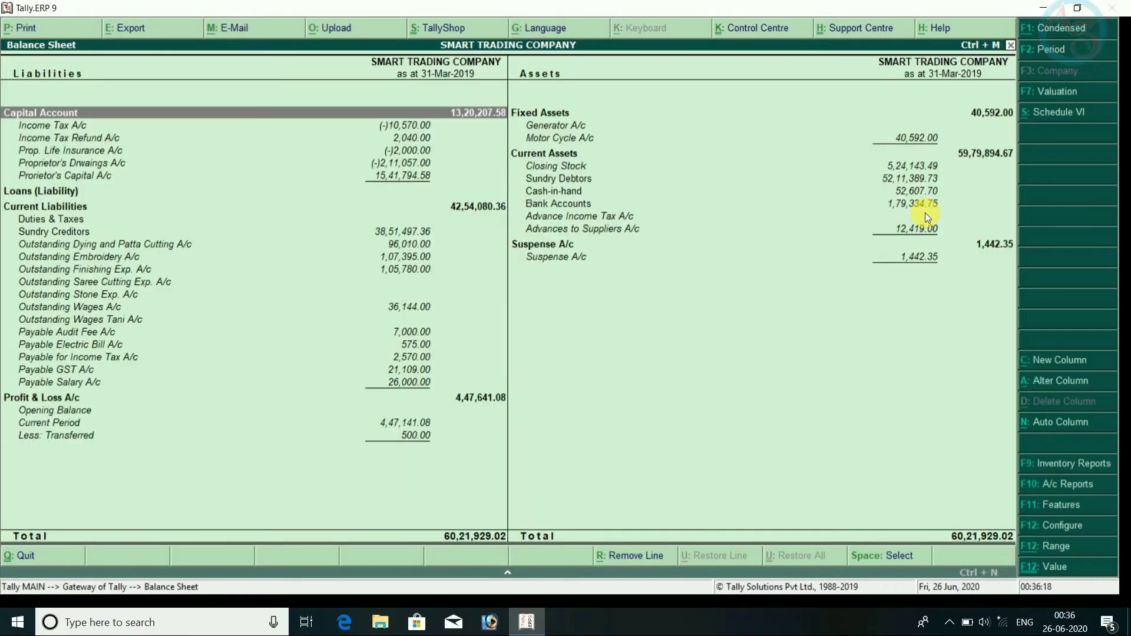
Step: Open the Sundry Creditors group summary under Current Liabilities
{"action": "key", "text": "Right"}
{"action": "key", "text": "Down"}
{"action": "key", "text": "Left"}
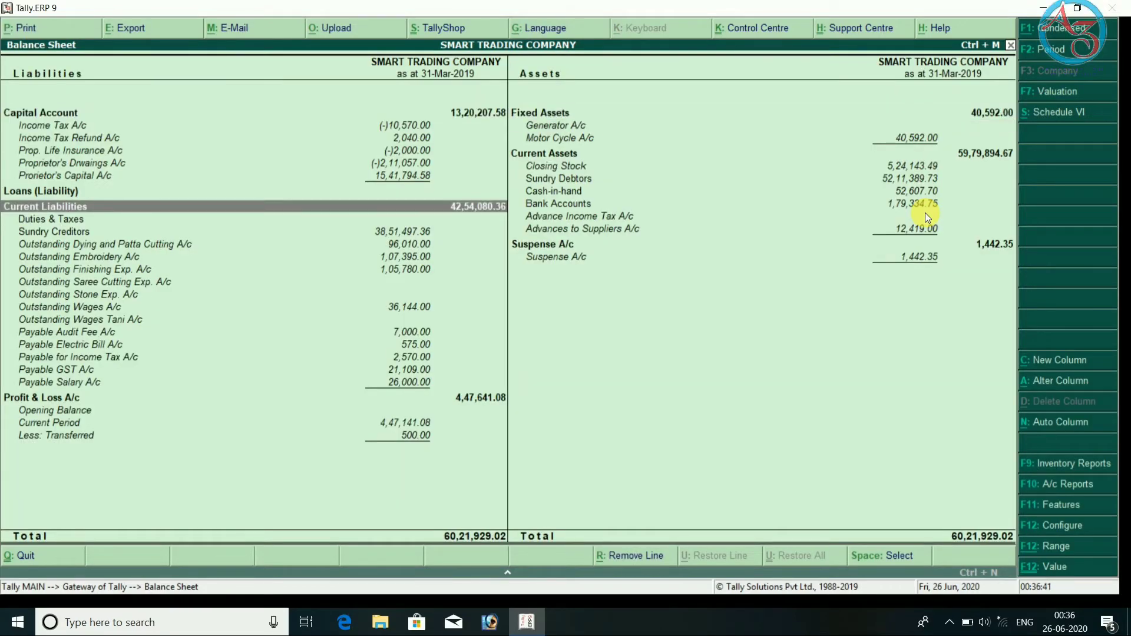
{"action": "key", "text": "Down"}
{"action": "key", "text": "Down"}
{"action": "key", "text": "Return"}
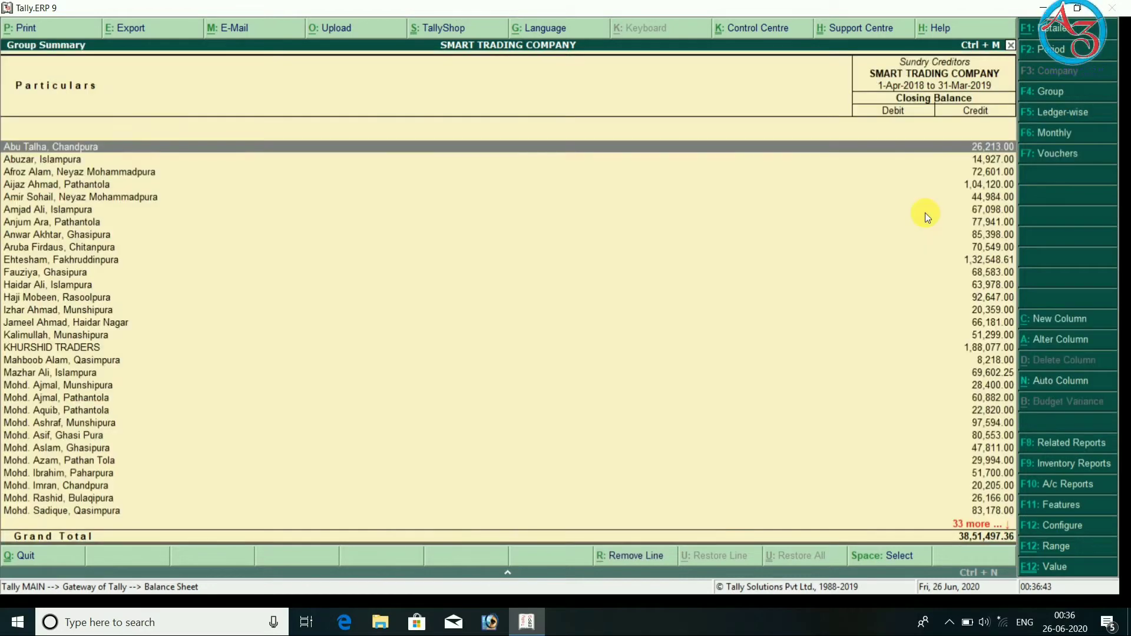
Step: Check the closing balances in the Sundry Creditors list for any remaining debit balances and return to the Balance Sheet
{"action": "key", "text": "Down"}
{"action": "key", "text": "Down"}
{"action": "key", "text": "Down"}
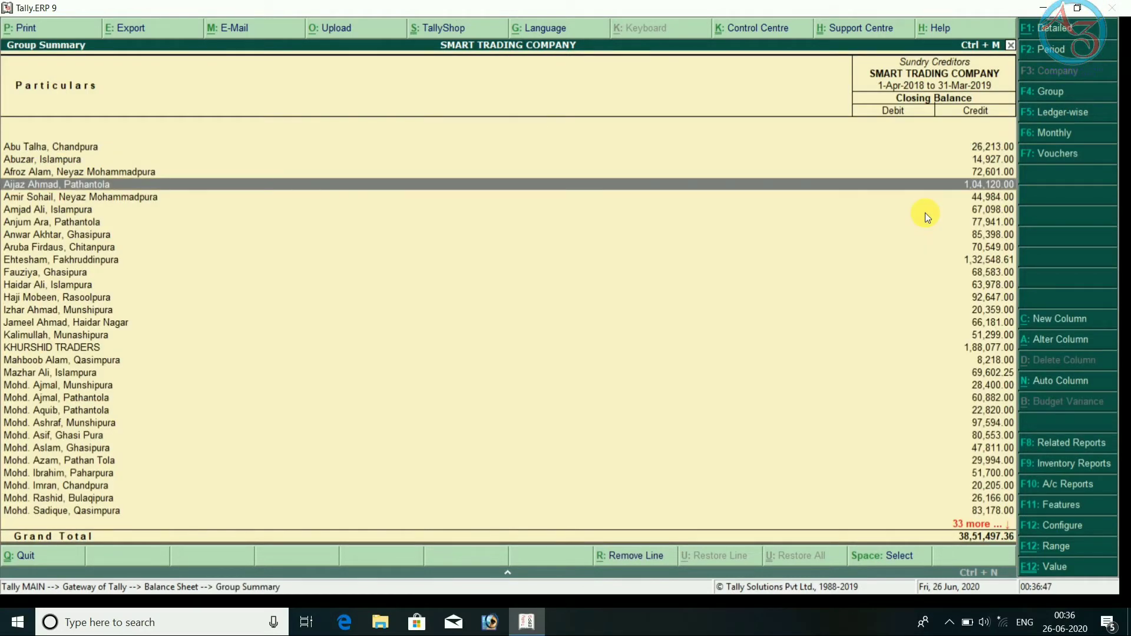
{"action": "key", "text": "Down"}
{"action": "key", "text": "Down"}
{"action": "key", "text": "Down"}
{"action": "key", "text": "Down"}
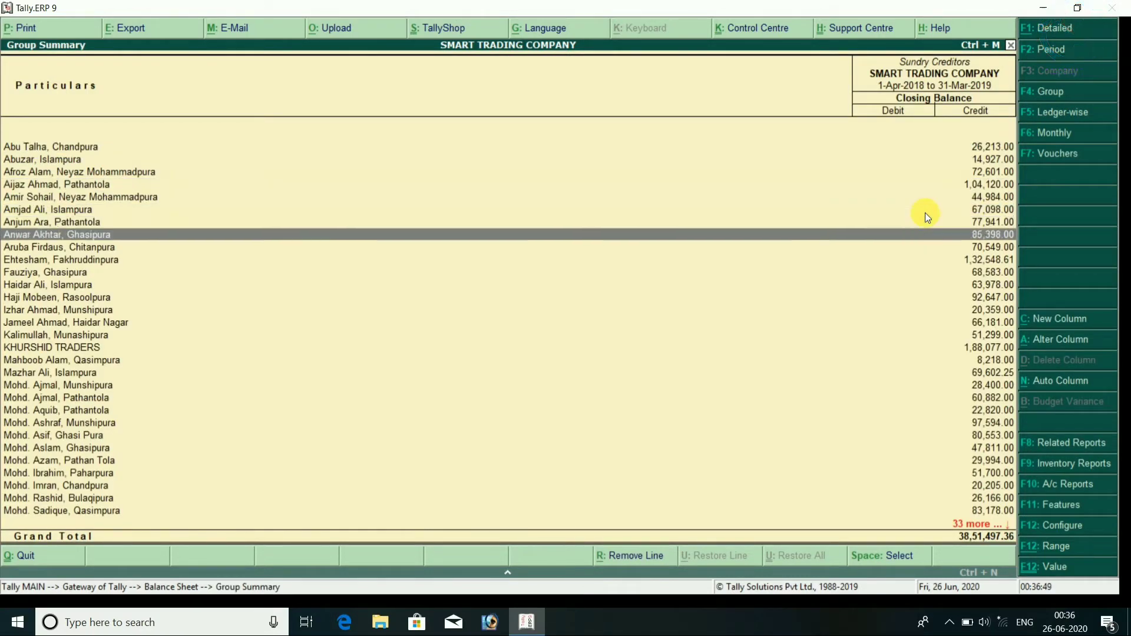
{"action": "key", "text": "Down"}
{"action": "key", "text": "Down"}
{"action": "key", "text": "Down"}
{"action": "key", "text": "Down"}
{"action": "key", "text": "Down"}
{"action": "key", "text": "Down"}
{"action": "key", "text": "Down"}
{"action": "key", "text": "Down"}
{"action": "key", "text": "Down"}
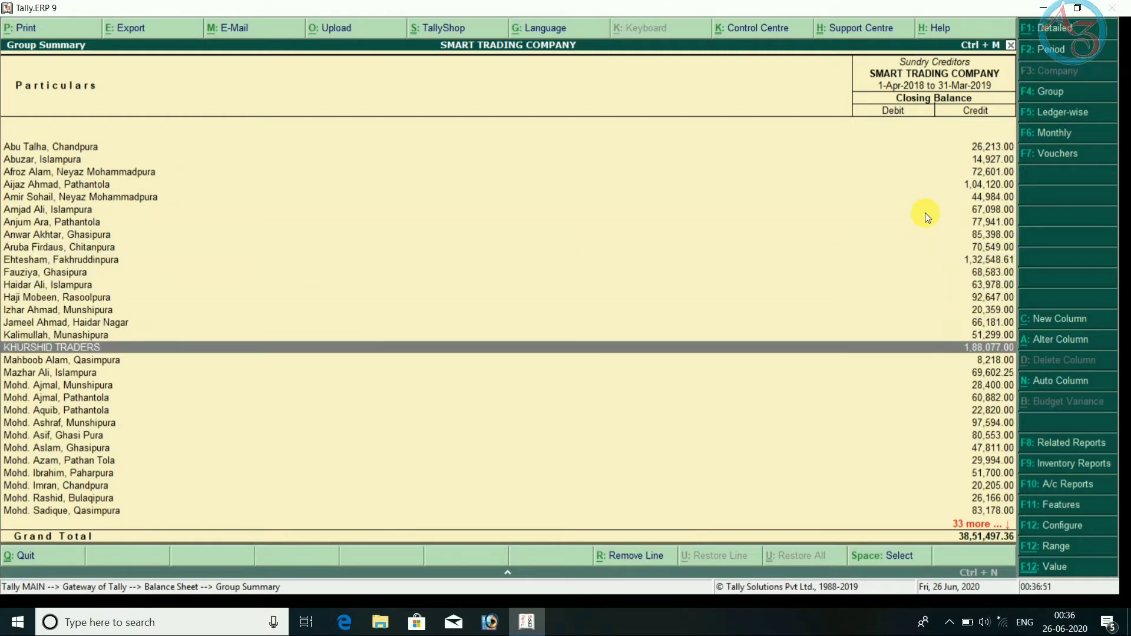
{"action": "key", "text": "Down"}
{"action": "key", "text": "Down"}
{"action": "key", "text": "Down"}
{"action": "key", "text": "Down"}
{"action": "key", "text": "Down"}
{"action": "key", "text": "Down"}
{"action": "key", "text": "Down"}
{"action": "key", "text": "Up"}
{"action": "key", "text": "Up"}
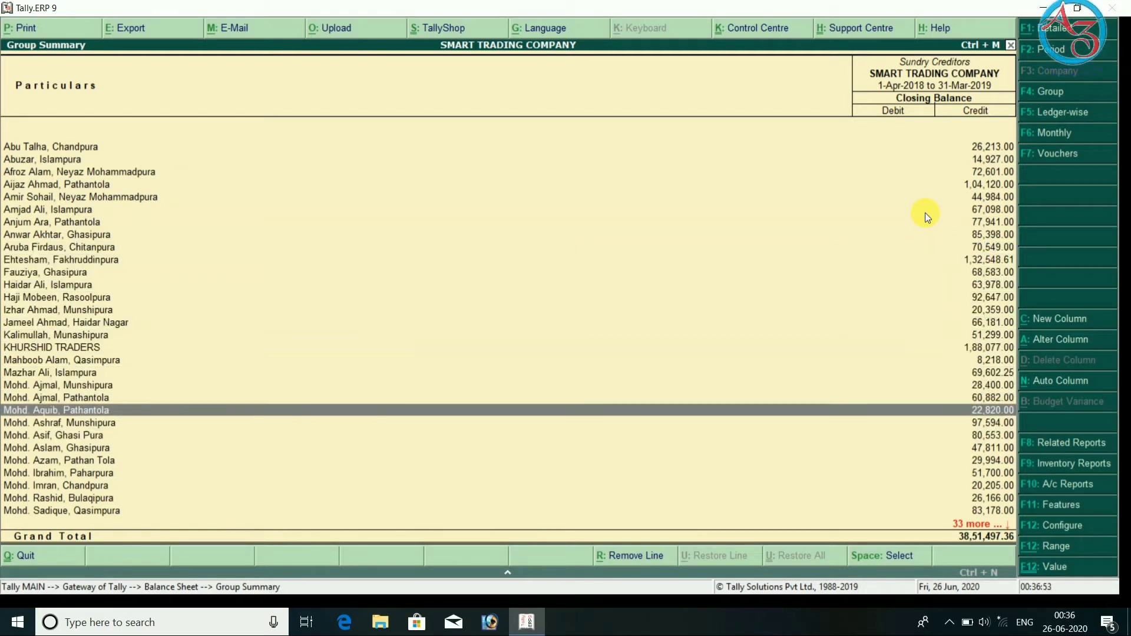
{"action": "key", "text": "Up"}
{"action": "key", "text": "Up"}
{"action": "key", "text": "Up"}
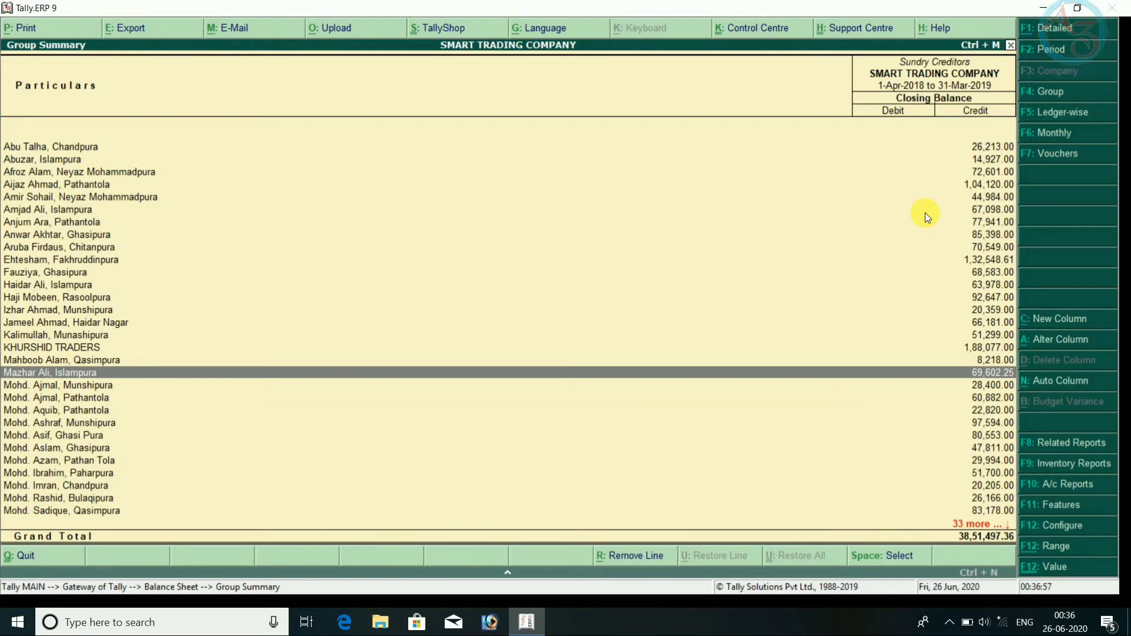
{"action": "key", "text": "Escape"}
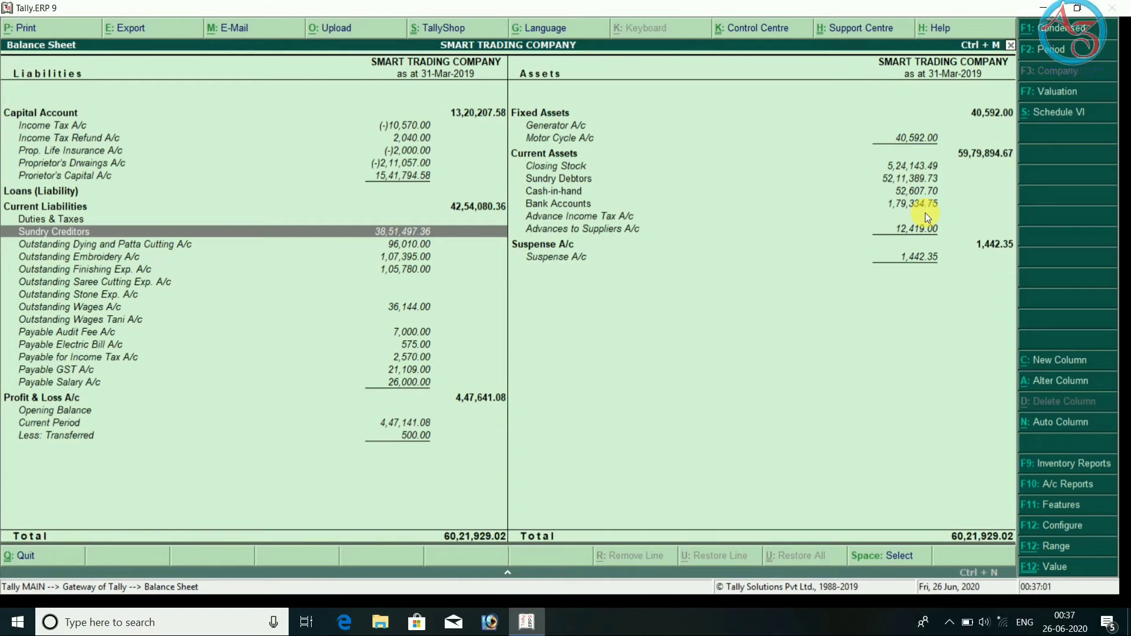
Step: Open the March ledger vouchers of Advances to Suppliers A/c under Current Assets
{"action": "key", "text": "Right"}
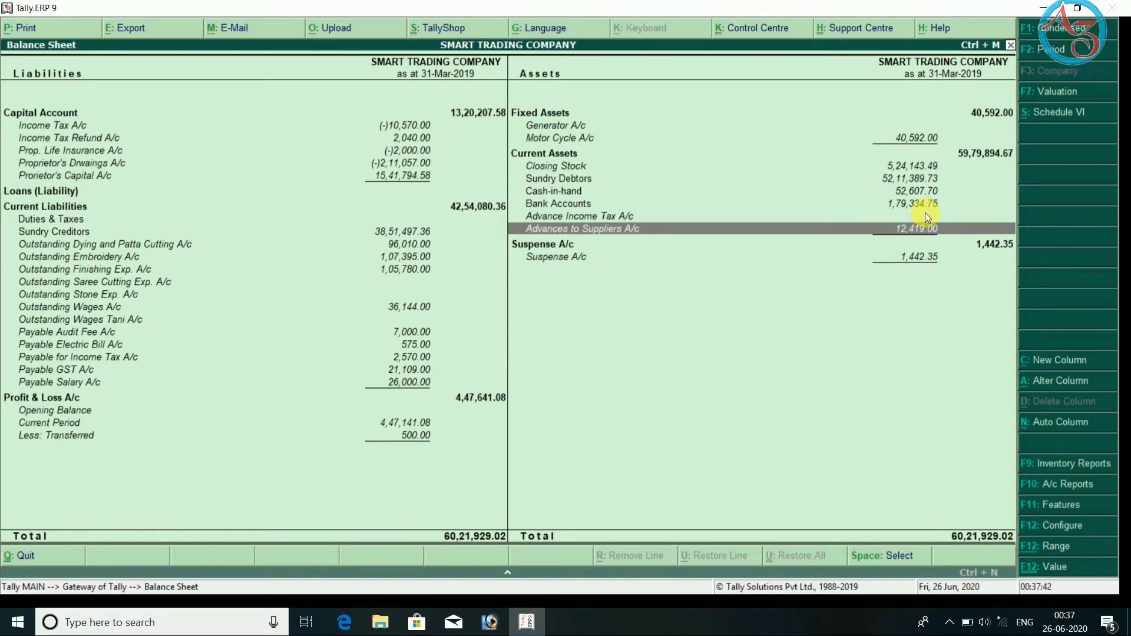
{"action": "key", "text": "Return"}
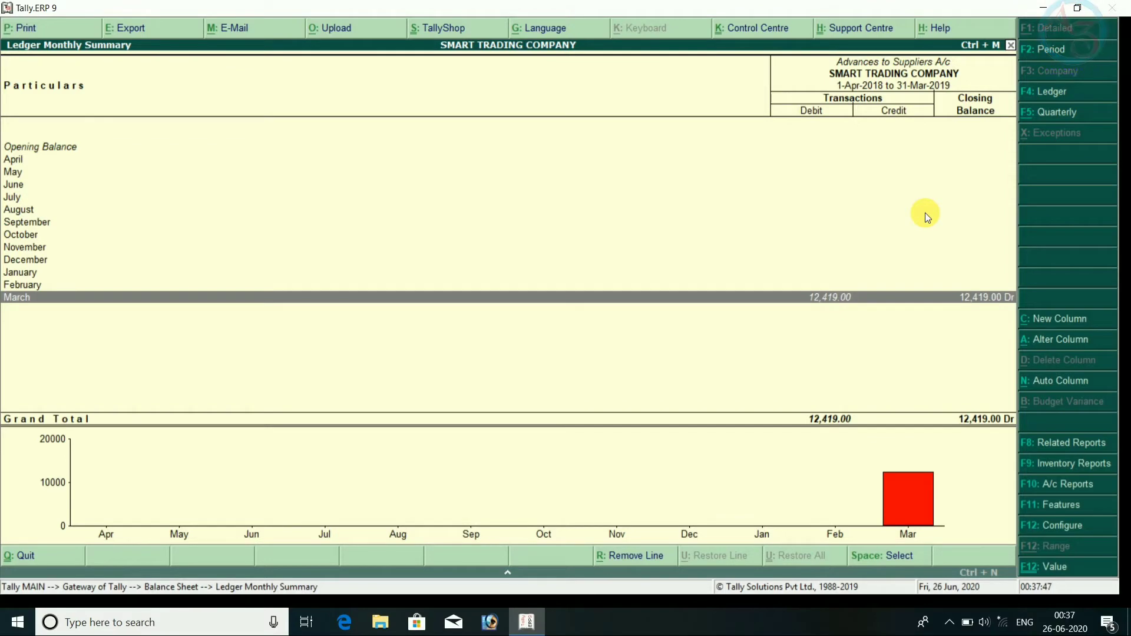
{"action": "key", "text": "Return"}
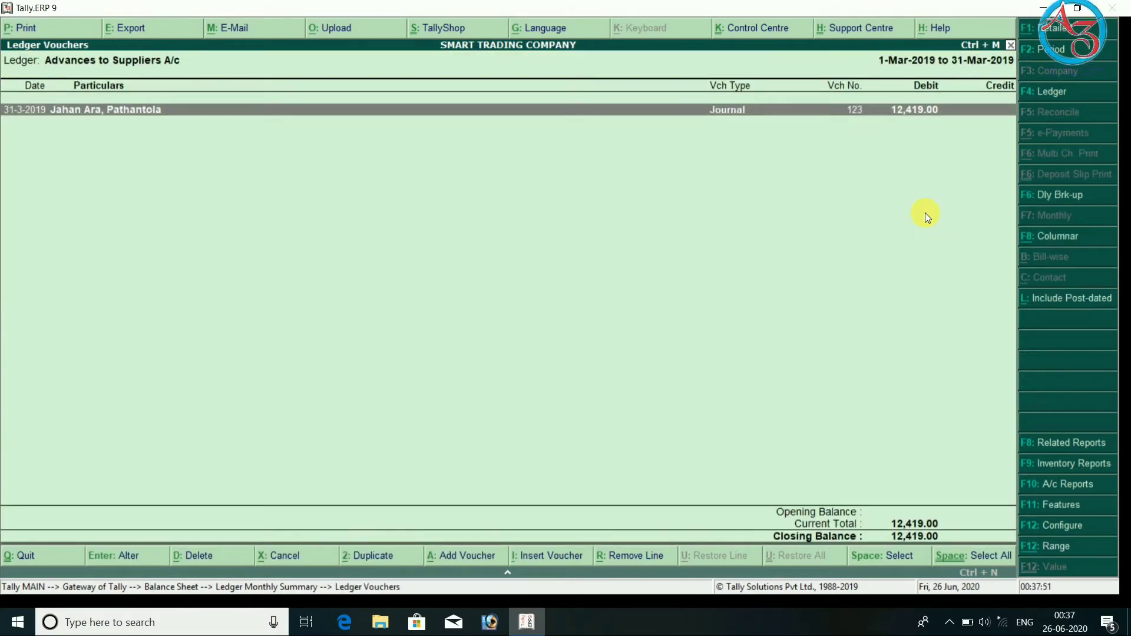
Step: Examine the Sundry Debtors group summary under Current Assets for credit balances and return to the Balance Sheet
{"action": "key", "text": "Return"}
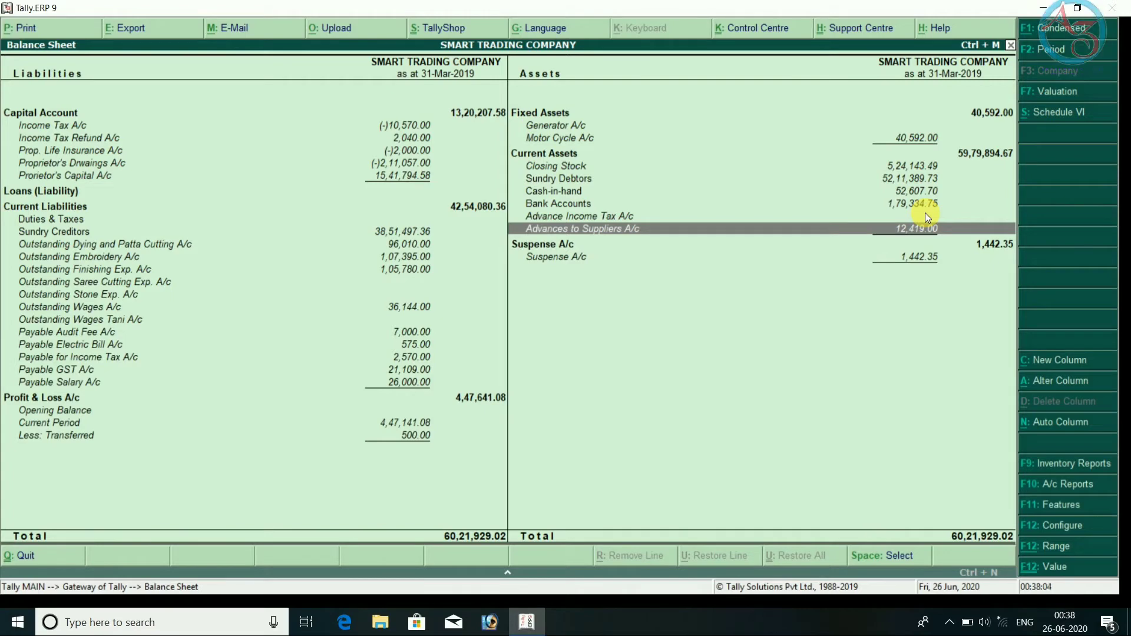
{"action": "key", "text": "Up"}
{"action": "key", "text": "Up"}
{"action": "key", "text": "Up"}
{"action": "key", "text": "Up"}
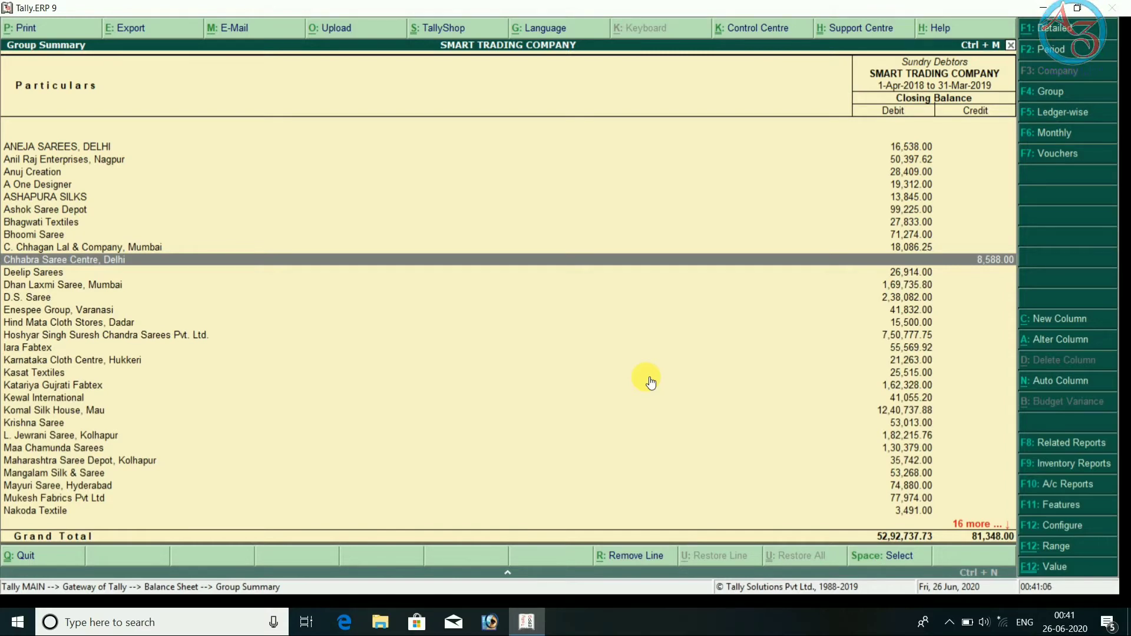
{"action": "key", "text": "Escape"}
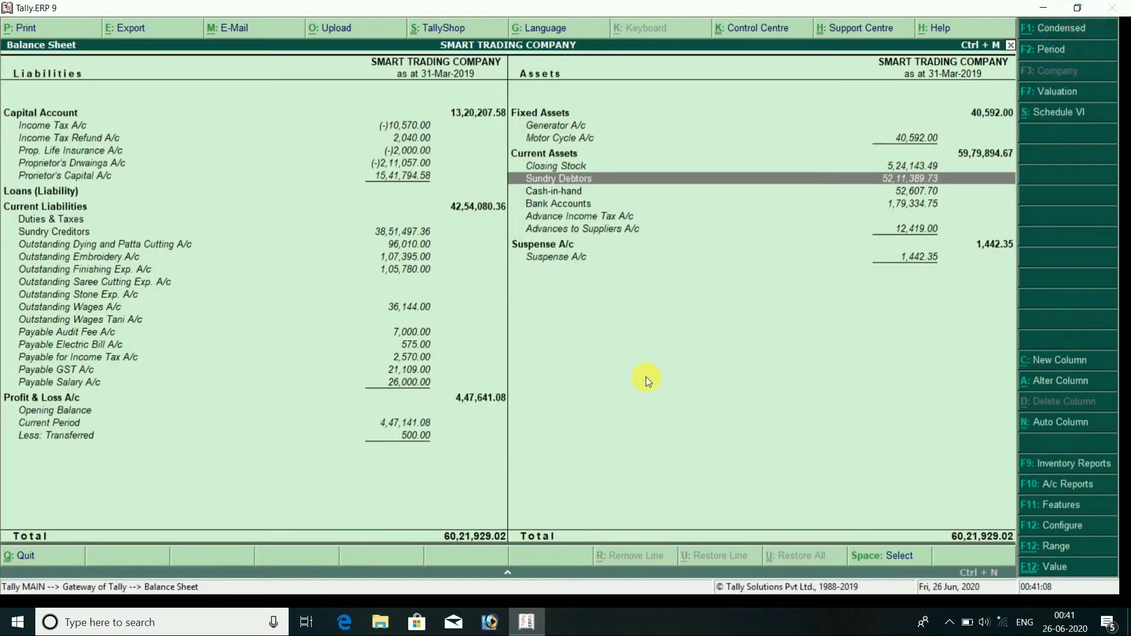
Step: Leave the Balance Sheet and open Accounting Vouchers for a new journal entry
{"action": "key", "text": "Escape"}
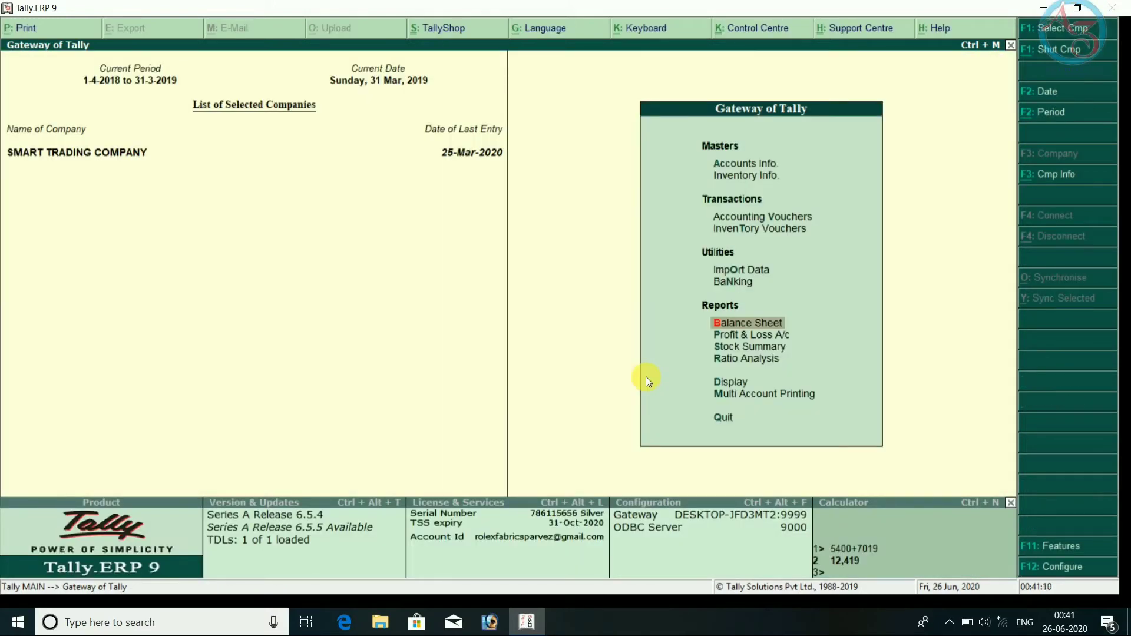
{"action": "key", "text": "Up"}
{"action": "key", "text": "Up"}
{"action": "key", "text": "Up"}
{"action": "key", "text": "Up"}
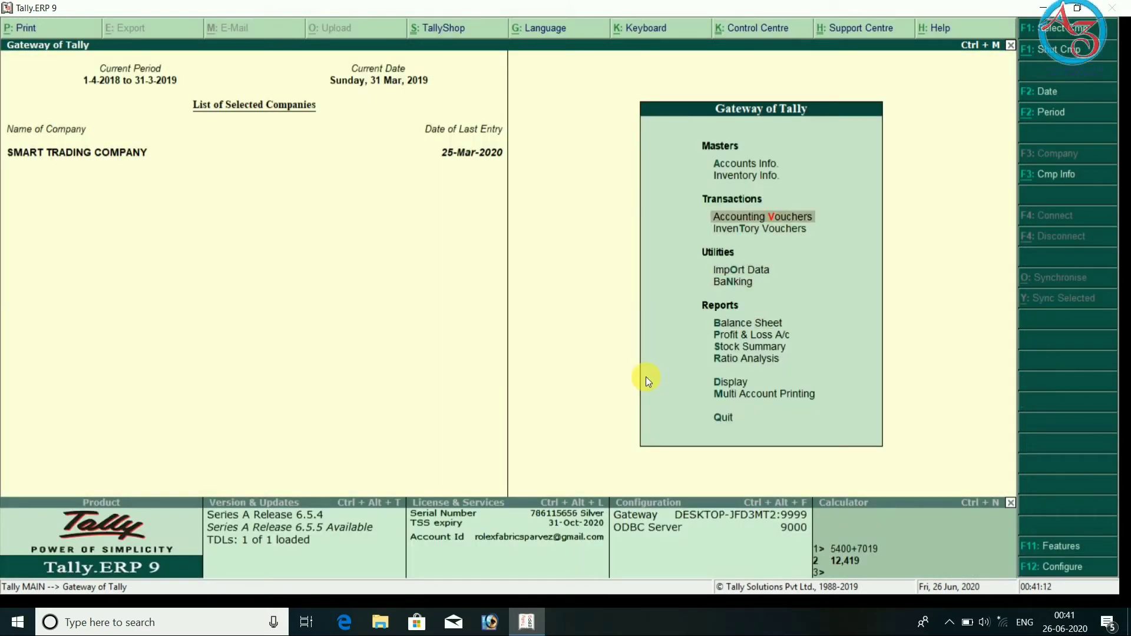
{"action": "key", "text": "Return"}
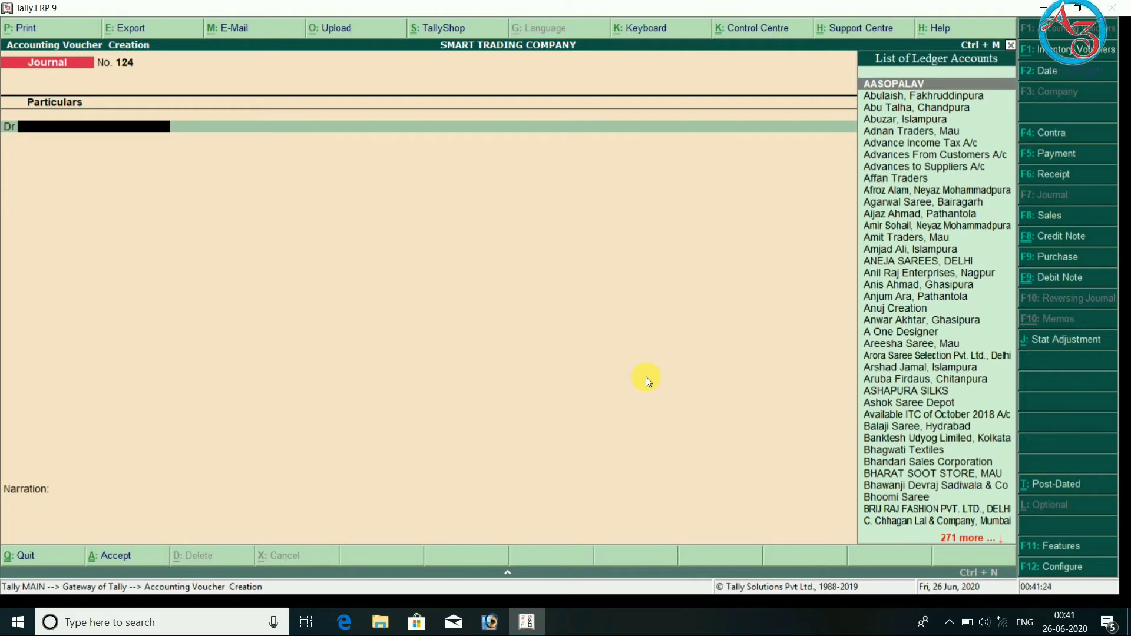
Step: Debit Chhabra Saree Centre, Delhi with 8,588 in the journal voucher
{"action": "type", "text": "Ch"}
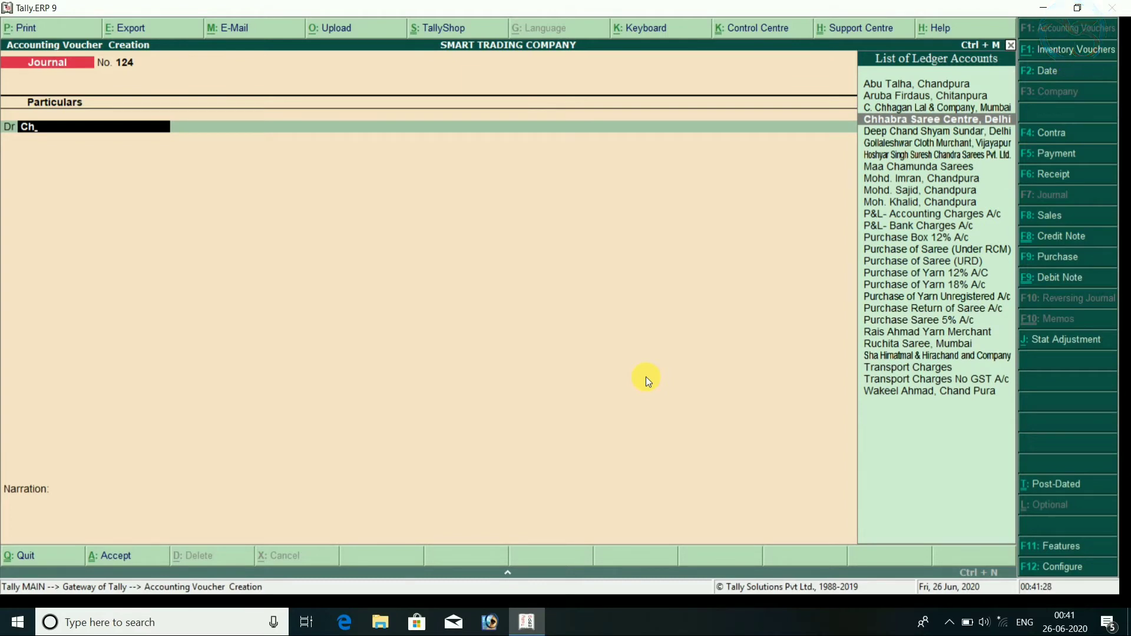
{"action": "key", "text": "Return"}
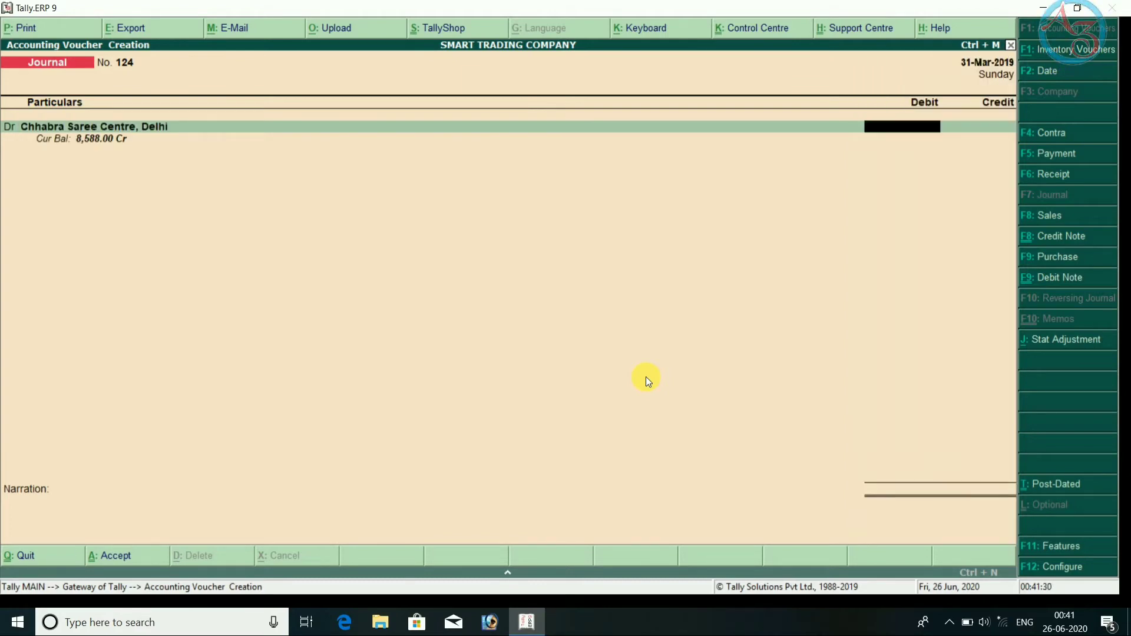
{"action": "type", "text": "8588"}
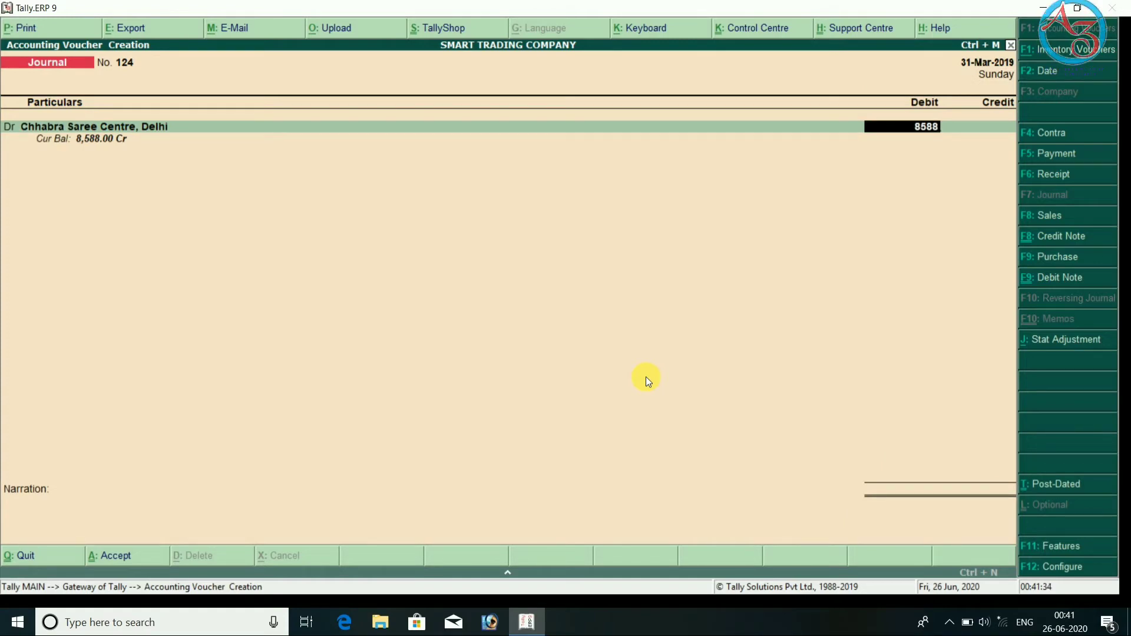
{"action": "key", "text": "Return"}
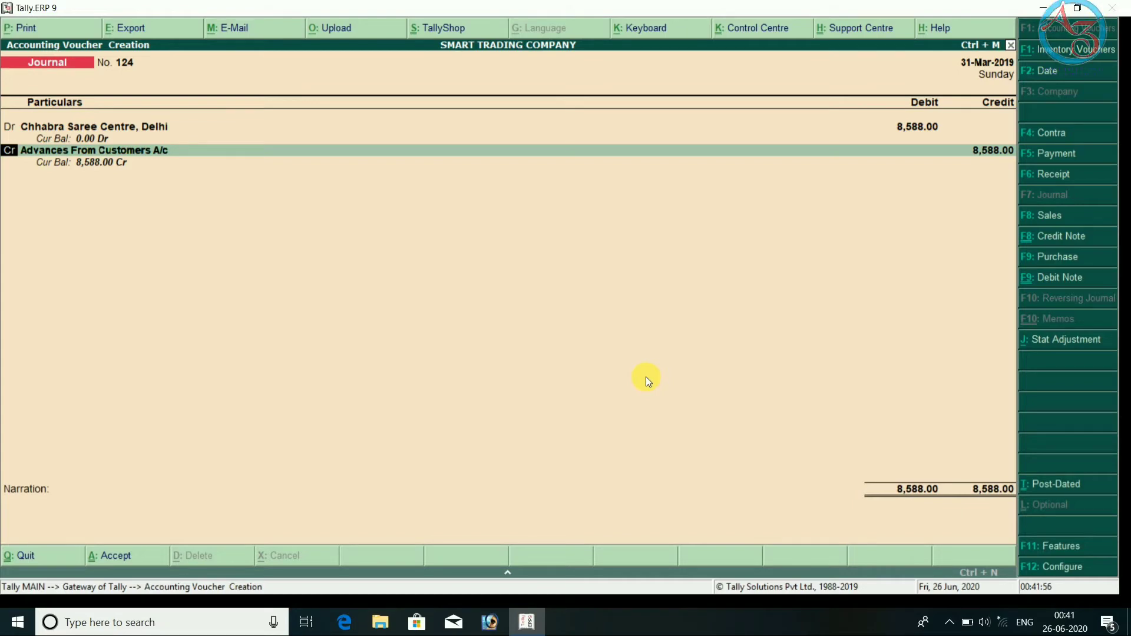
Step: Change the second line to a debit of 72,760 for Sai Sudha Textiles, Secondrabad, and credit Advances From Customers A/c with 81,348
{"action": "type", "text": "d"}
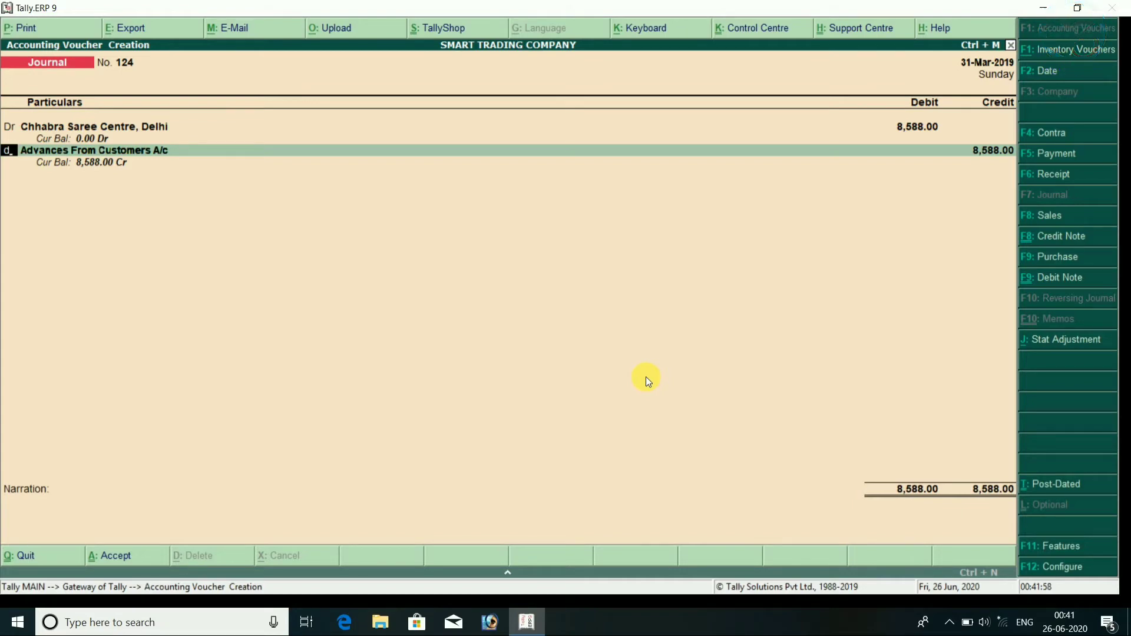
{"action": "key", "text": "Return"}
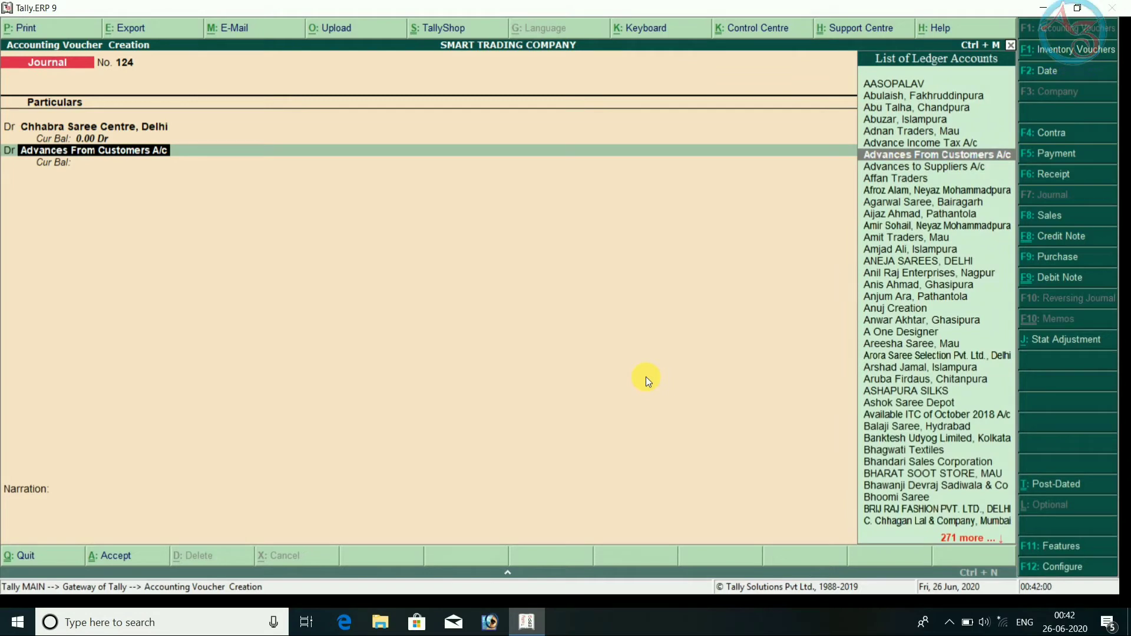
{"action": "type", "text": "Sai"}
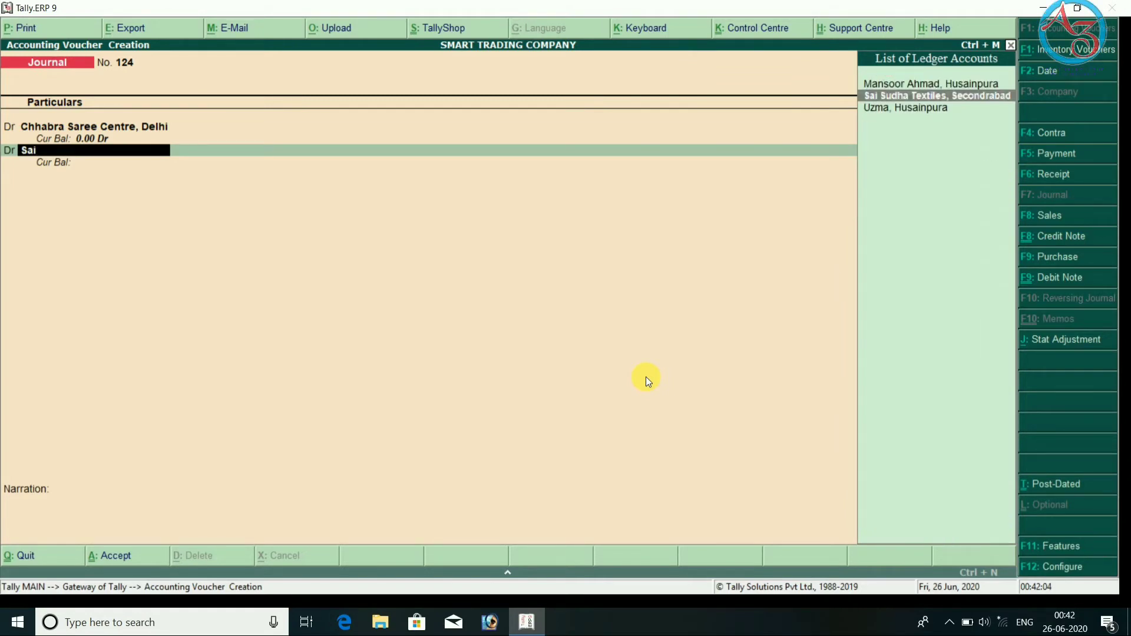
{"action": "key", "text": "Return"}
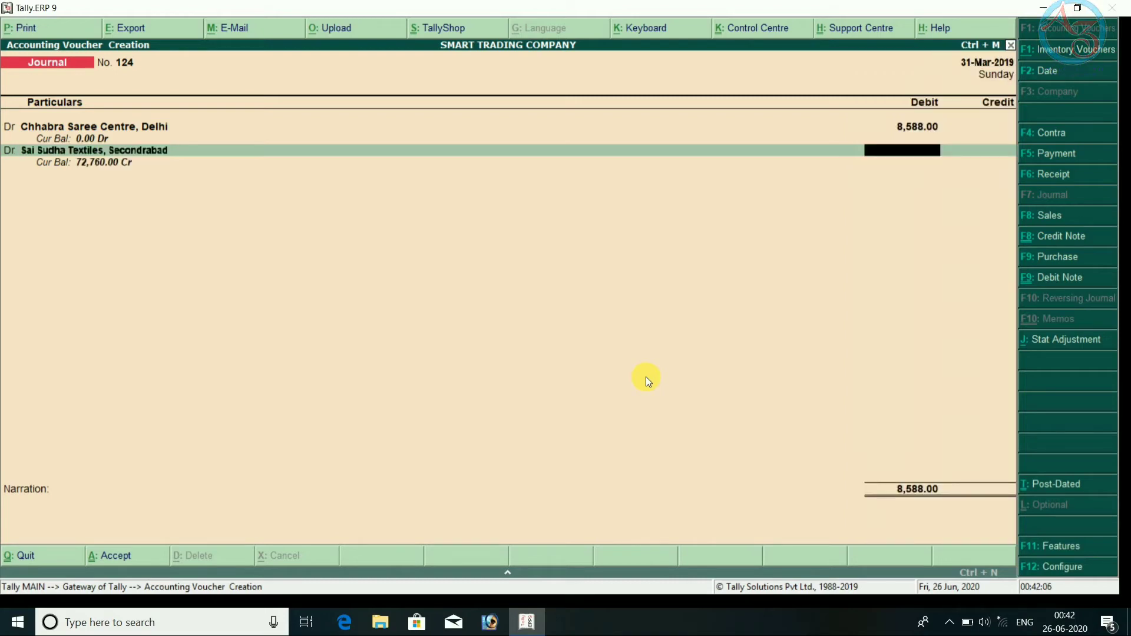
{"action": "type", "text": "72"}
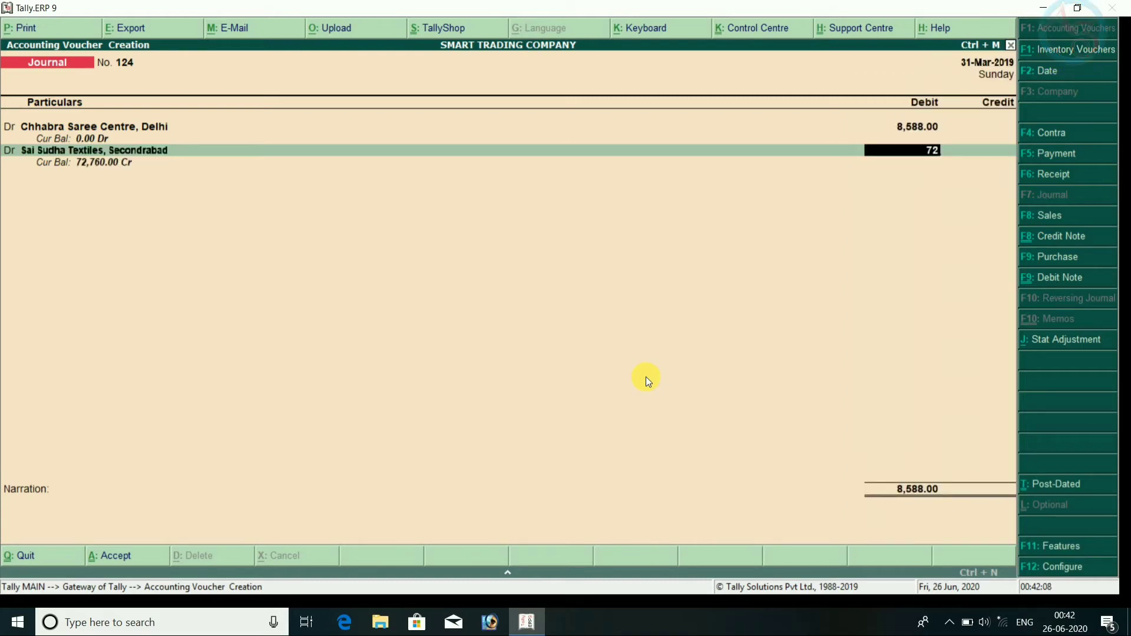
{"action": "type", "text": "760"}
{"action": "key", "text": "Return"}
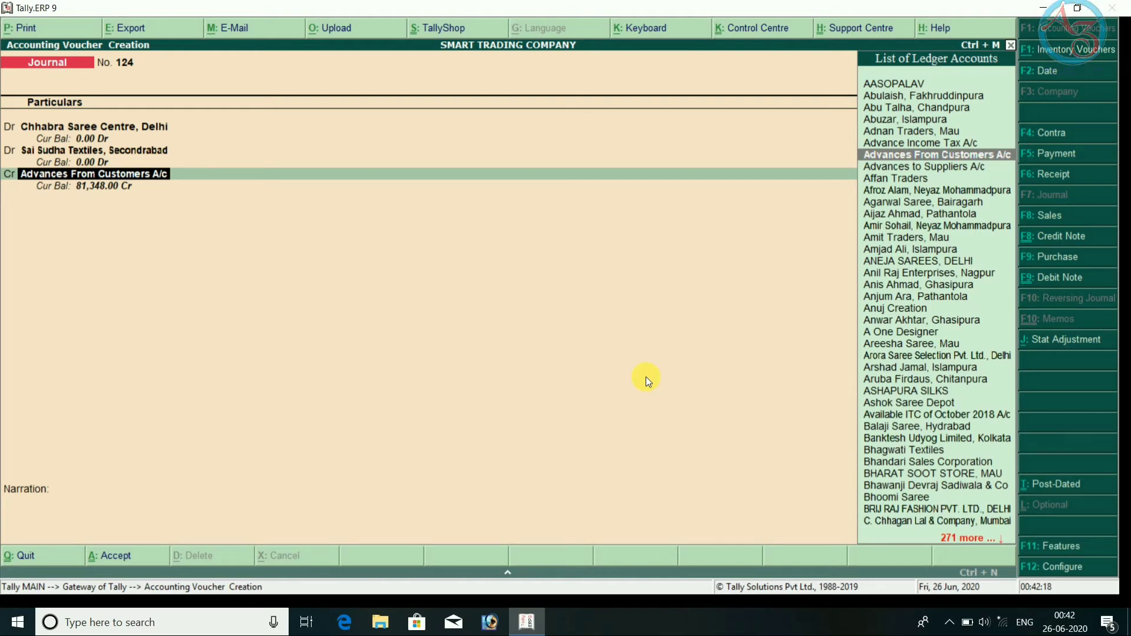
{"action": "key", "text": "Return"}
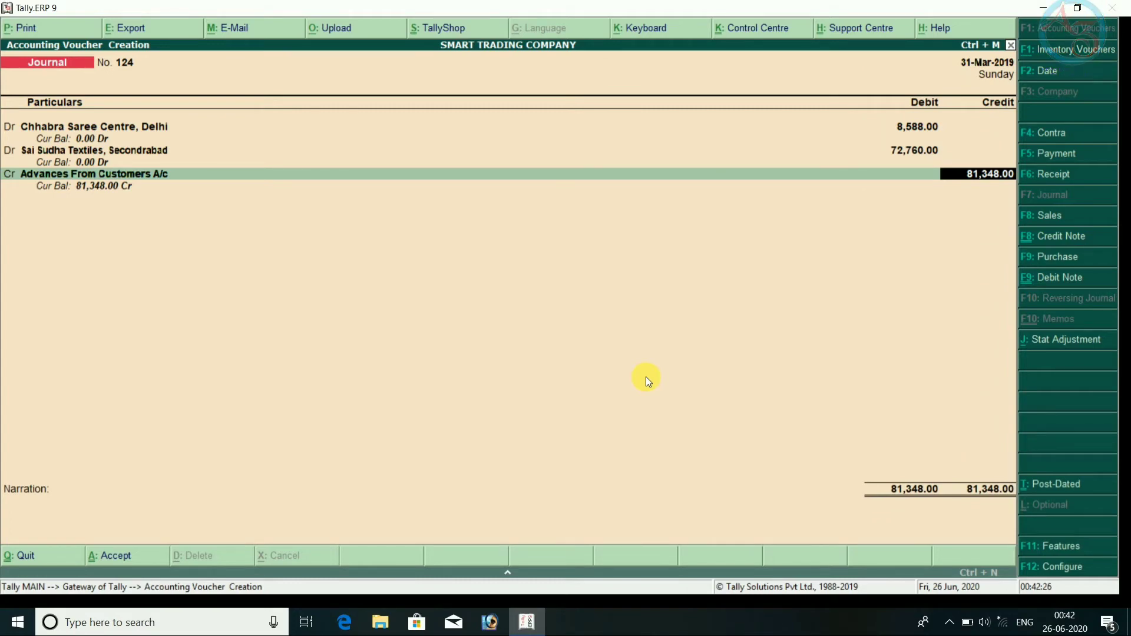
Step: Review the Advances From Customers A/c ledger from the credit line, keeping it under Current Liabilities, and accept its details
{"action": "key", "text": "BackSpace"}
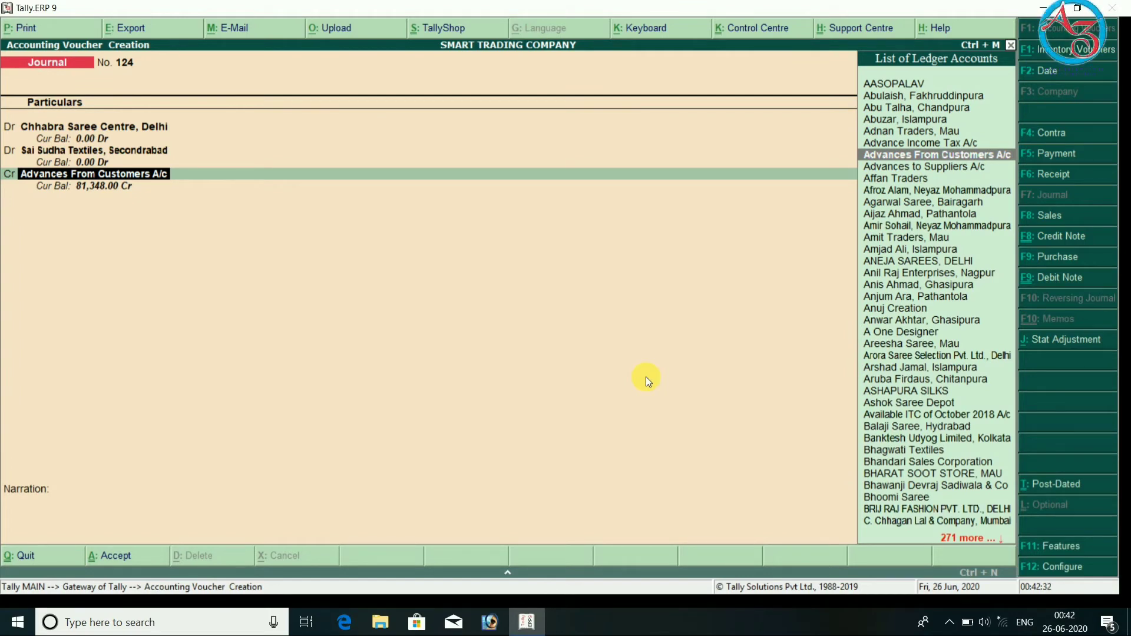
{"action": "key", "text": "ctrl+Return"}
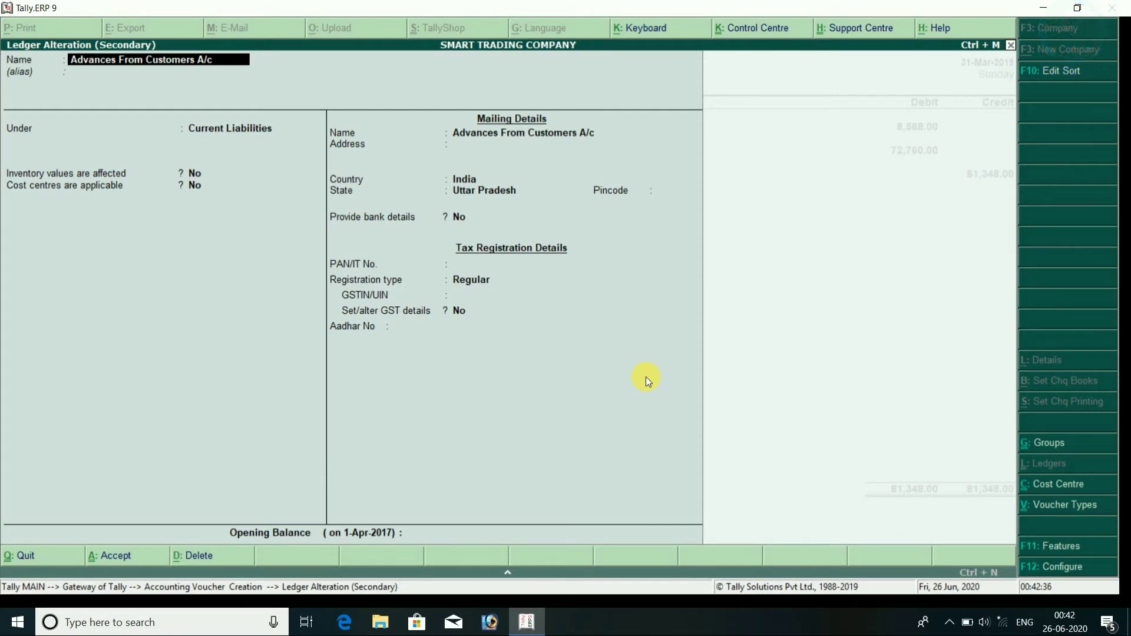
{"action": "key", "text": "Return"}
{"action": "key", "text": "Return"}
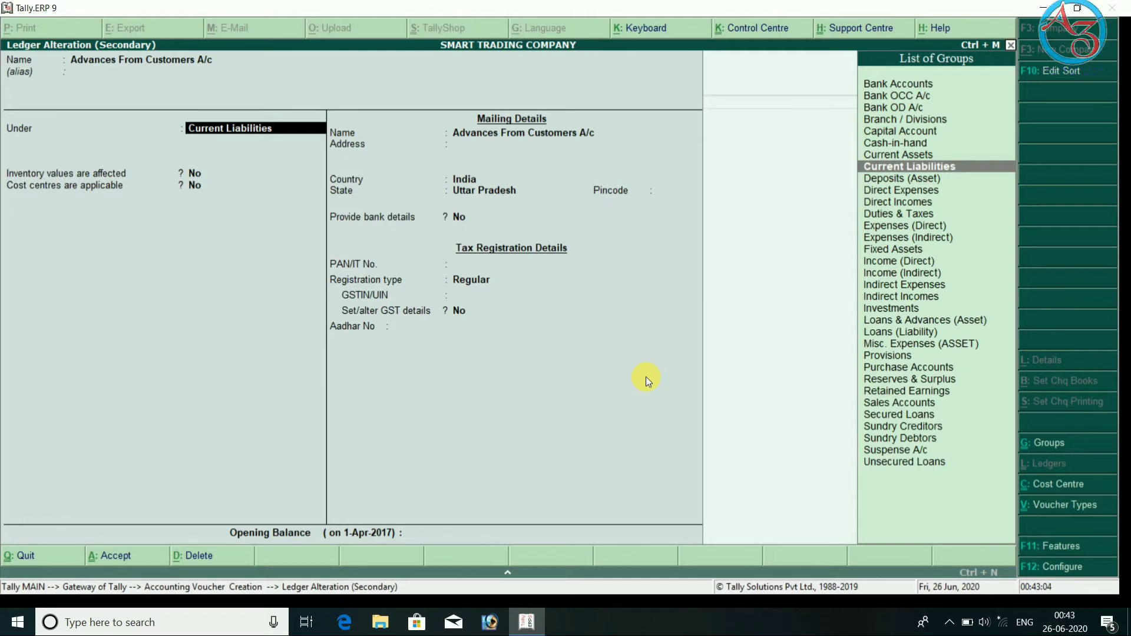
{"action": "key", "text": "Return"}
{"action": "key", "text": "Return"}
{"action": "key", "text": "Return"}
{"action": "key", "text": "Return"}
{"action": "key", "text": "Return"}
{"action": "key", "text": "Return"}
{"action": "key", "text": "Return"}
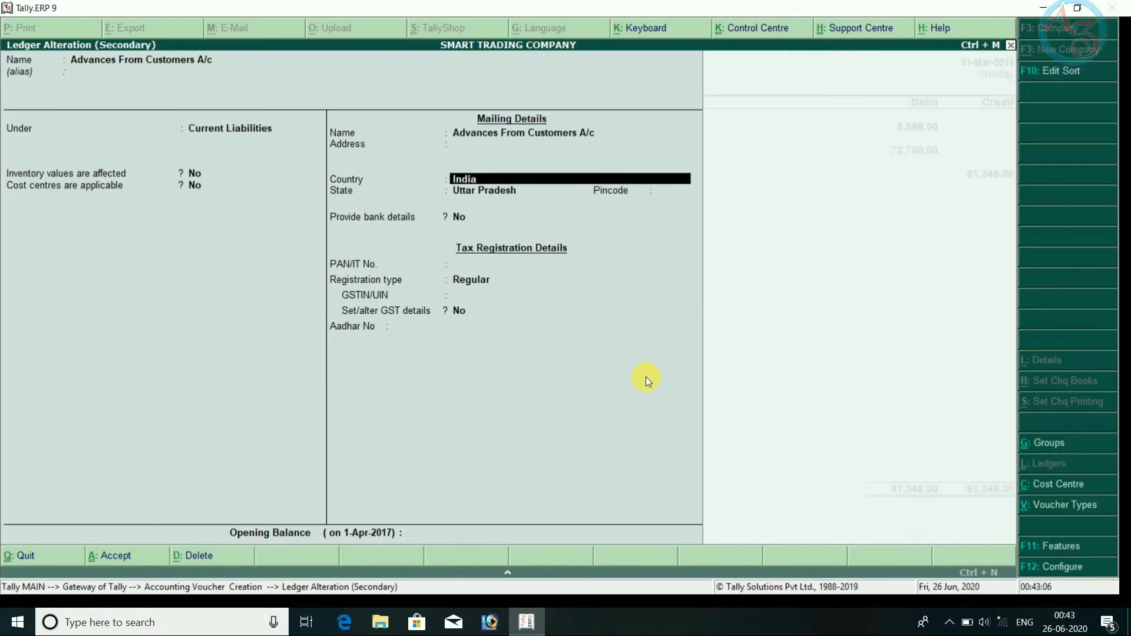
{"action": "key", "text": "Return"}
{"action": "key", "text": "Return"}
{"action": "key", "text": "Return"}
{"action": "key", "text": "Return"}
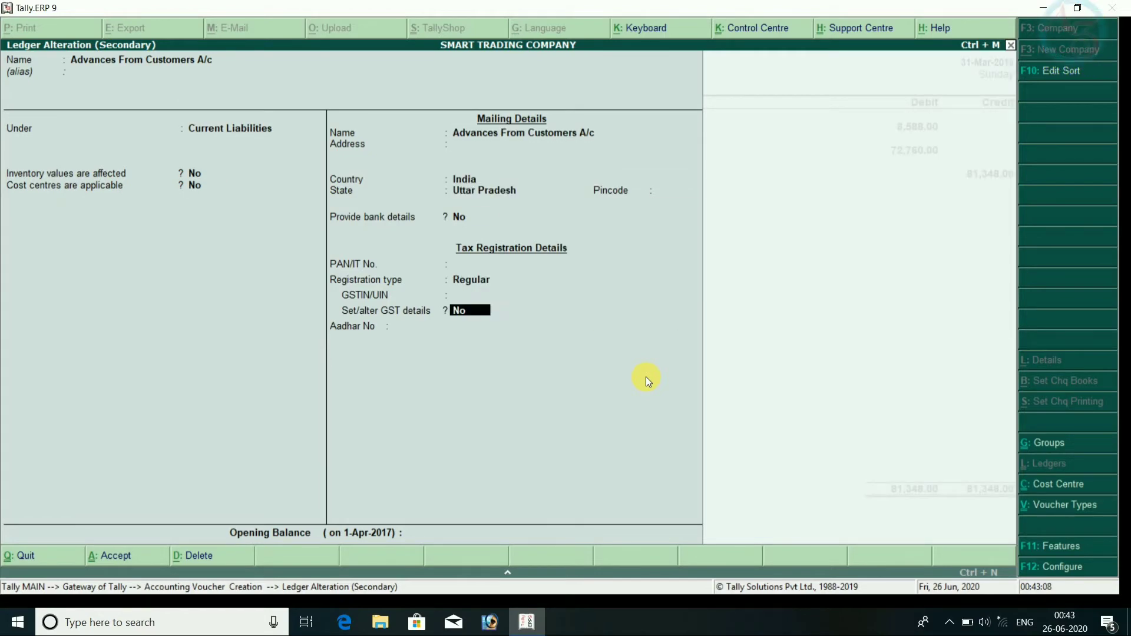
{"action": "key", "text": "Return"}
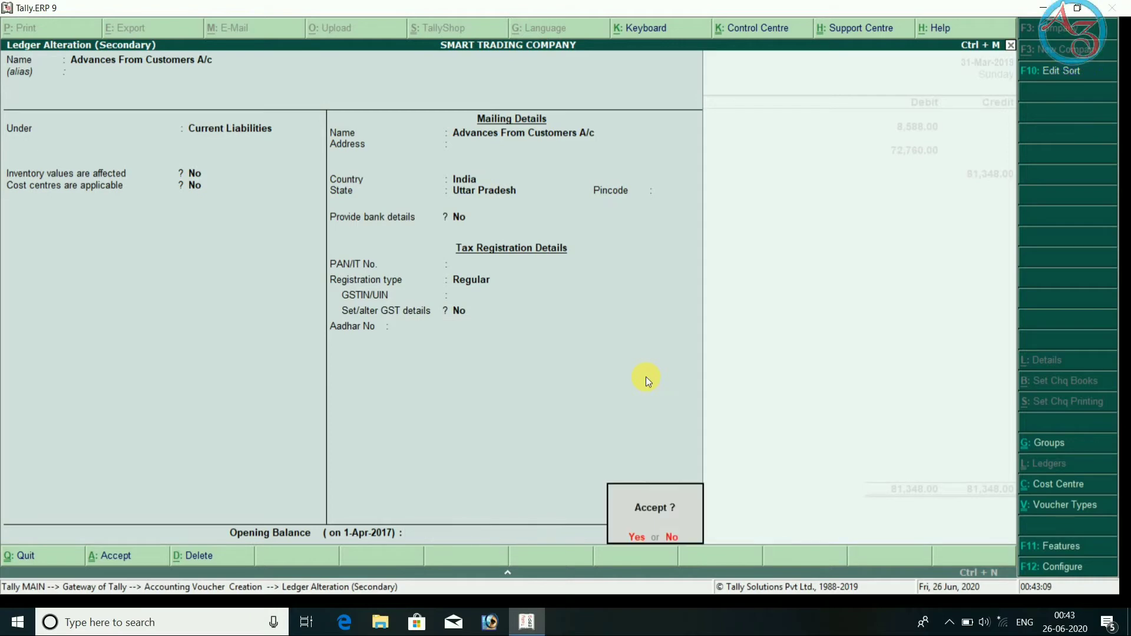
{"action": "key", "text": "Return"}
Step: Save the journal voucher with an empty narration and open the Balance Sheet
{"action": "key", "text": "Return"}
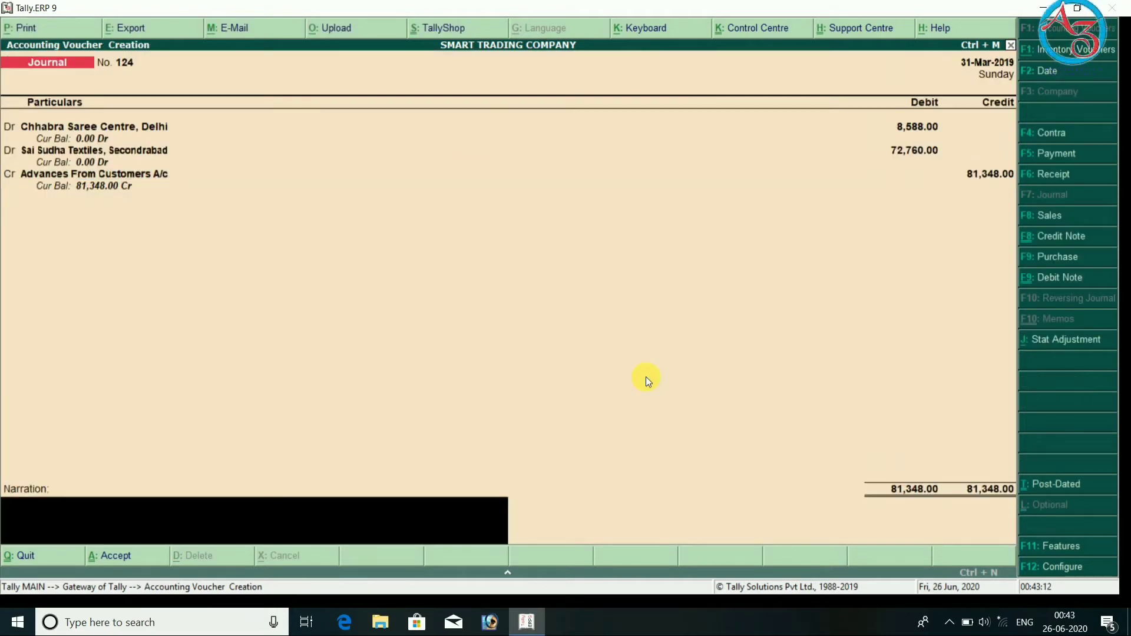
{"action": "key", "text": "Return"}
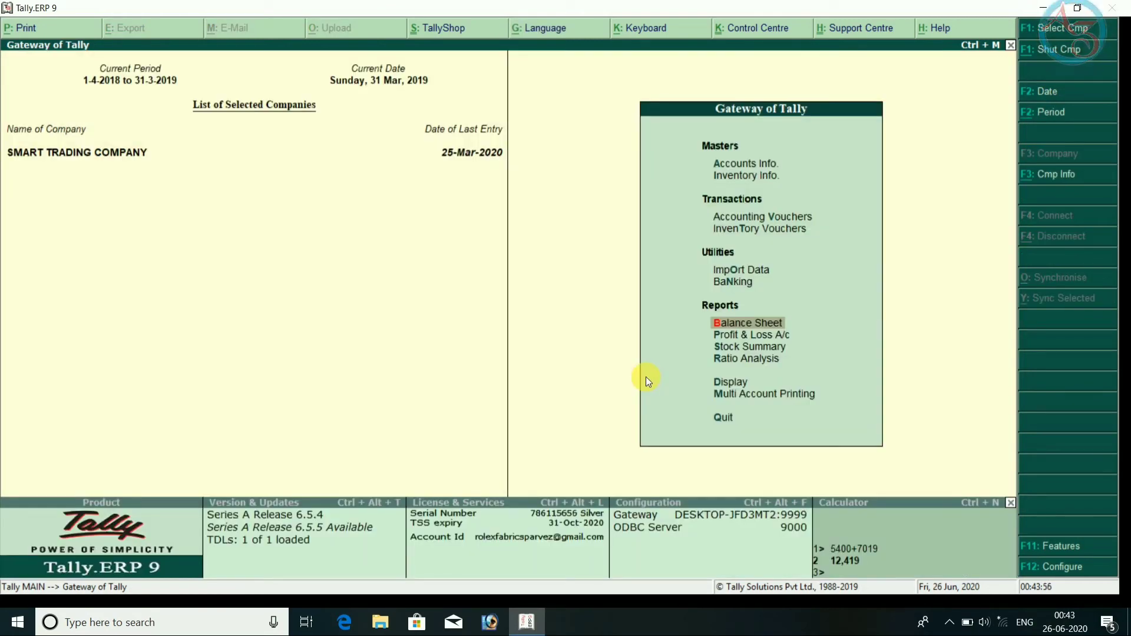
{"action": "key", "text": "Return"}
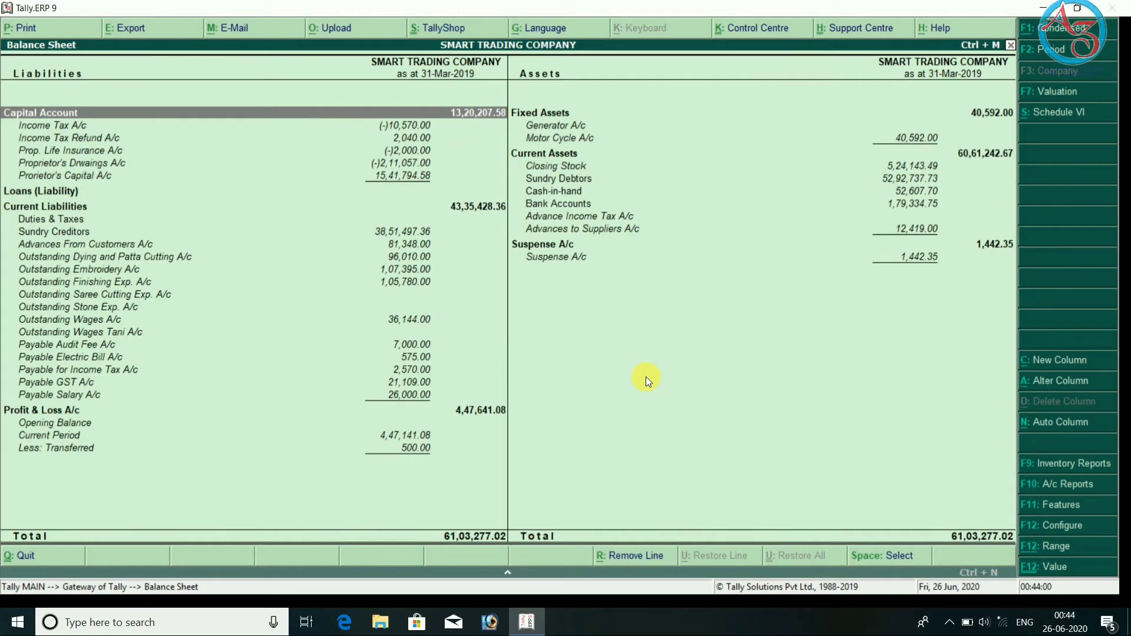
Step: Set the end date of the Balance Sheet period to 31.3, keeping 1-4-2018 as the start date
{"action": "key", "text": "F2"}
{"action": "key", "text": "Return"}
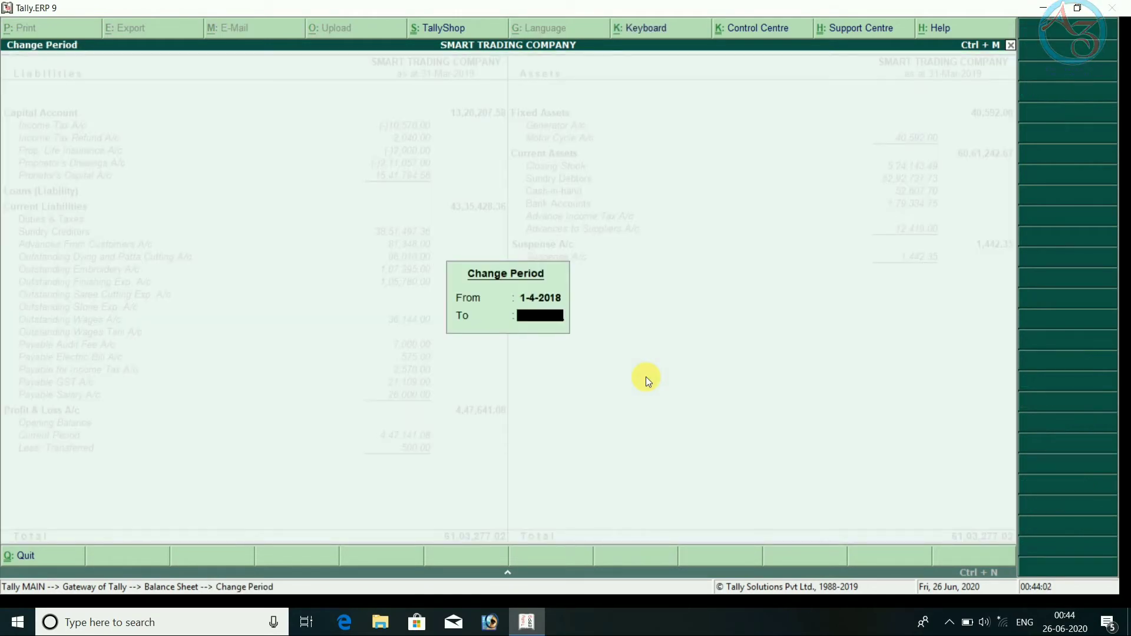
{"action": "type", "text": "31.3"}
{"action": "key", "text": "Return"}
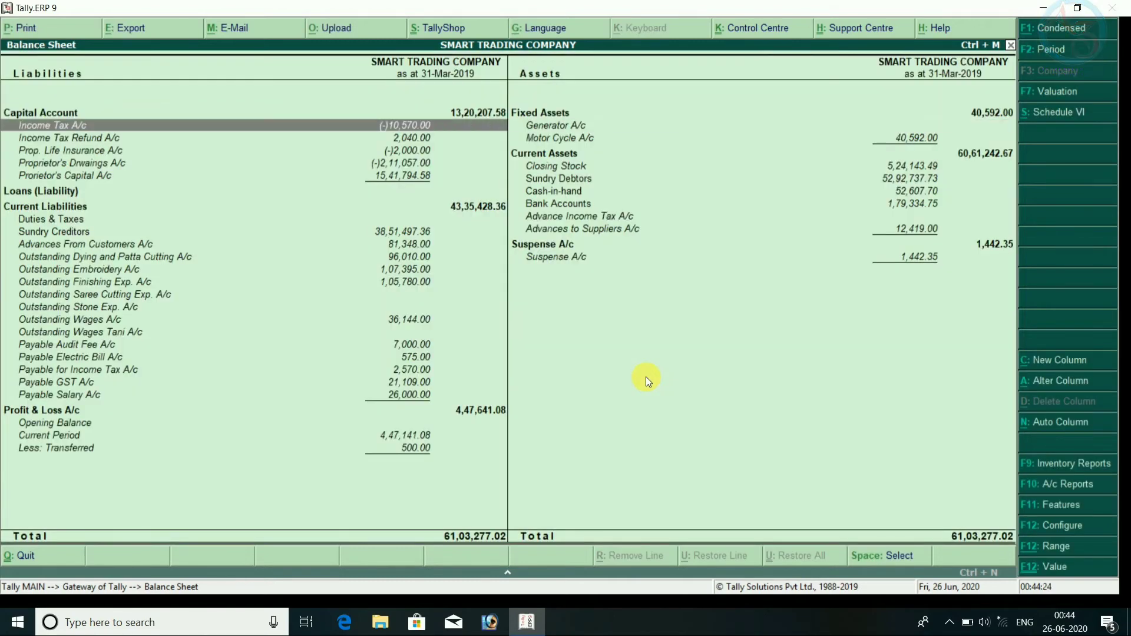
Step: Open the Bank Accounts group summary under Current Assets
{"action": "key", "text": "Right"}
{"action": "key", "text": "Down"}
{"action": "key", "text": "Down"}
{"action": "key", "text": "Down"}
{"action": "key", "text": "Down"}
{"action": "key", "text": "Down"}
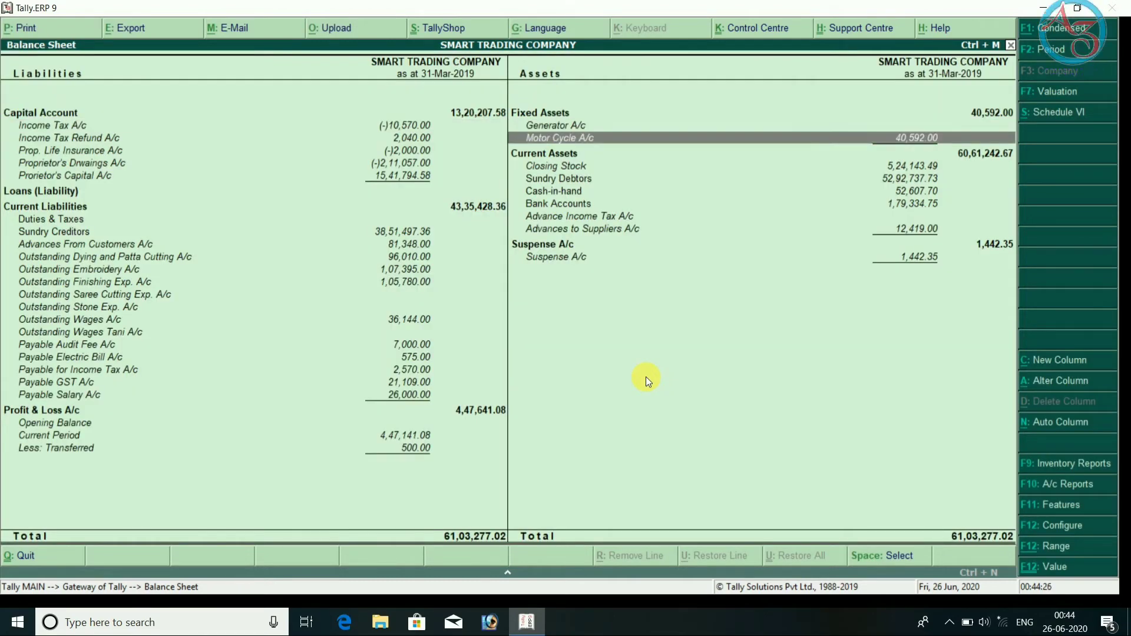
{"action": "key", "text": "Down"}
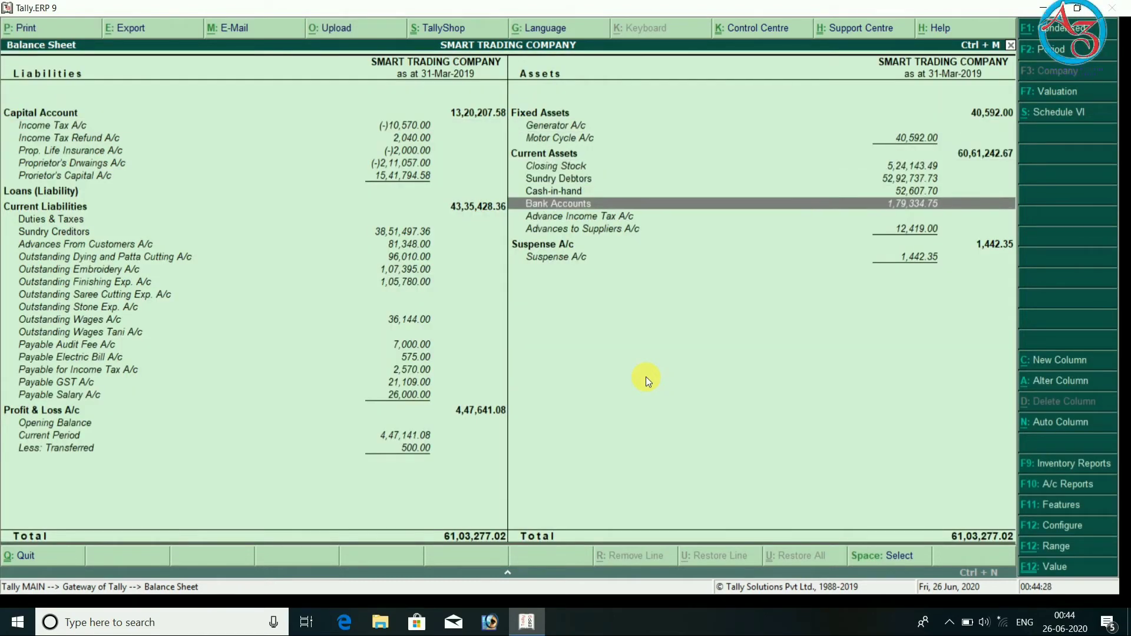
{"action": "key", "text": "Return"}
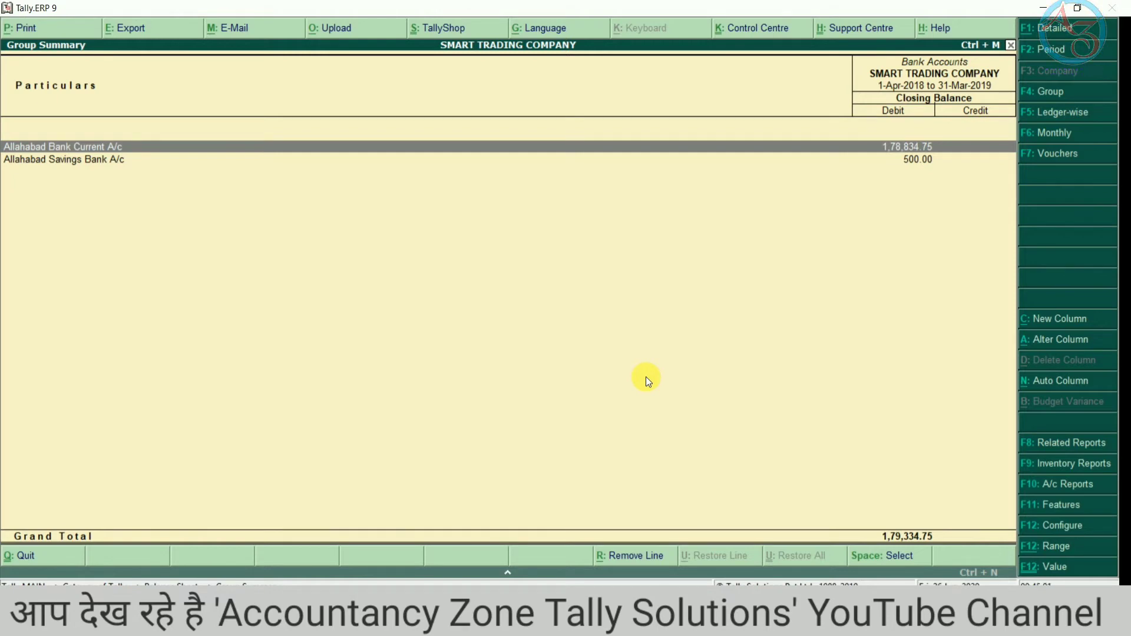
Step: Check the savings account line in Bank Accounts, return to the Balance Sheet and open the Cash-in-hand group summary
{"action": "key", "text": "Down"}
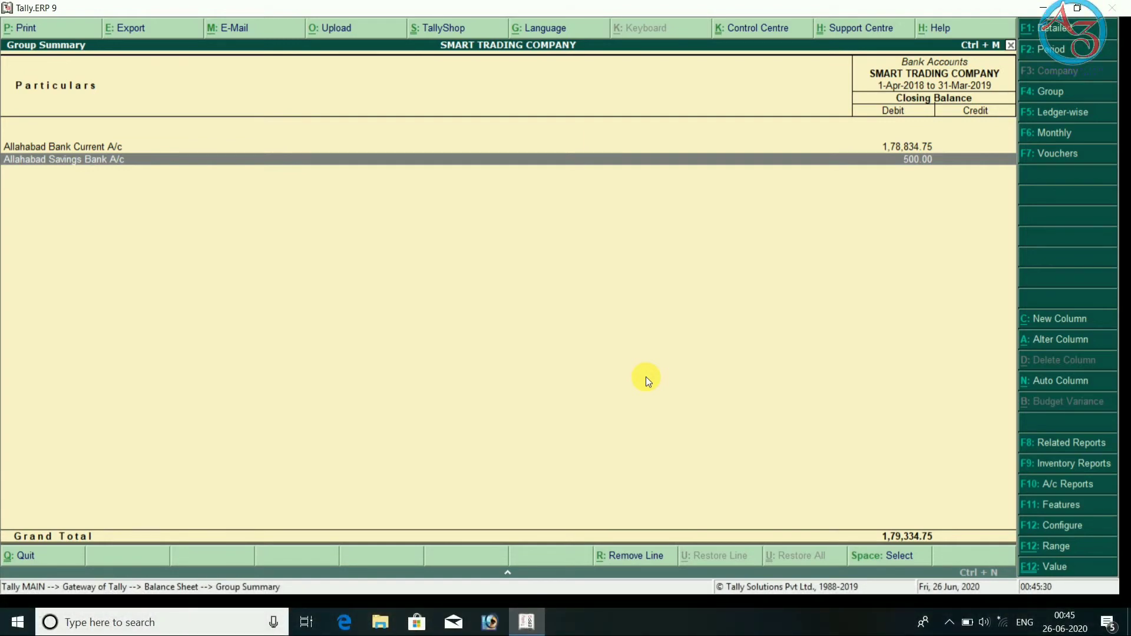
{"action": "key", "text": "Escape"}
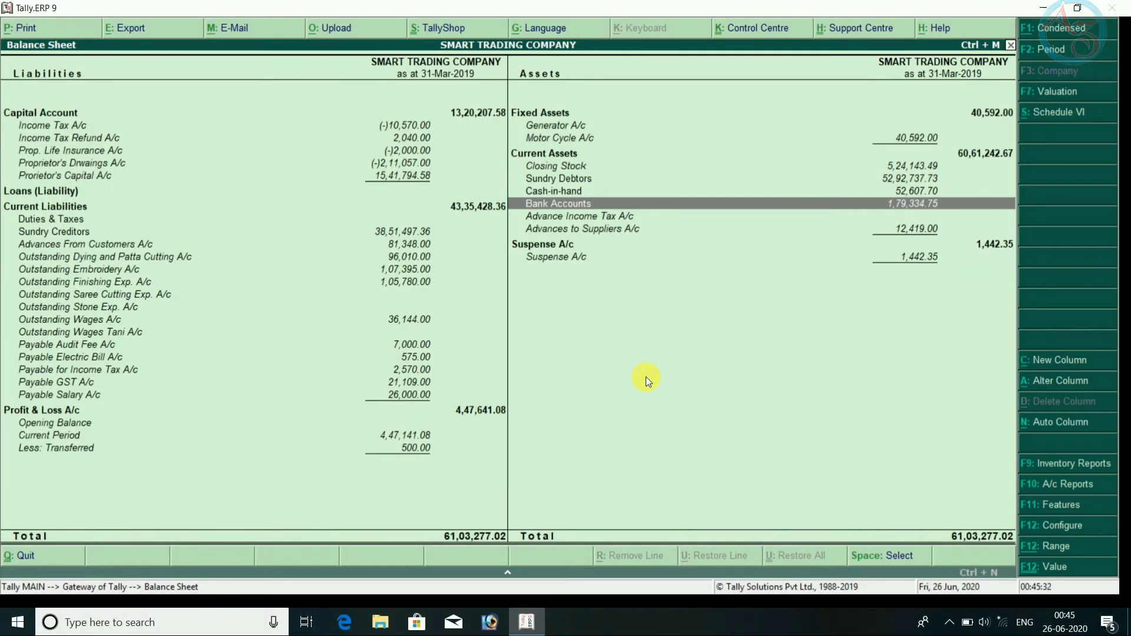
{"action": "key", "text": "Up"}
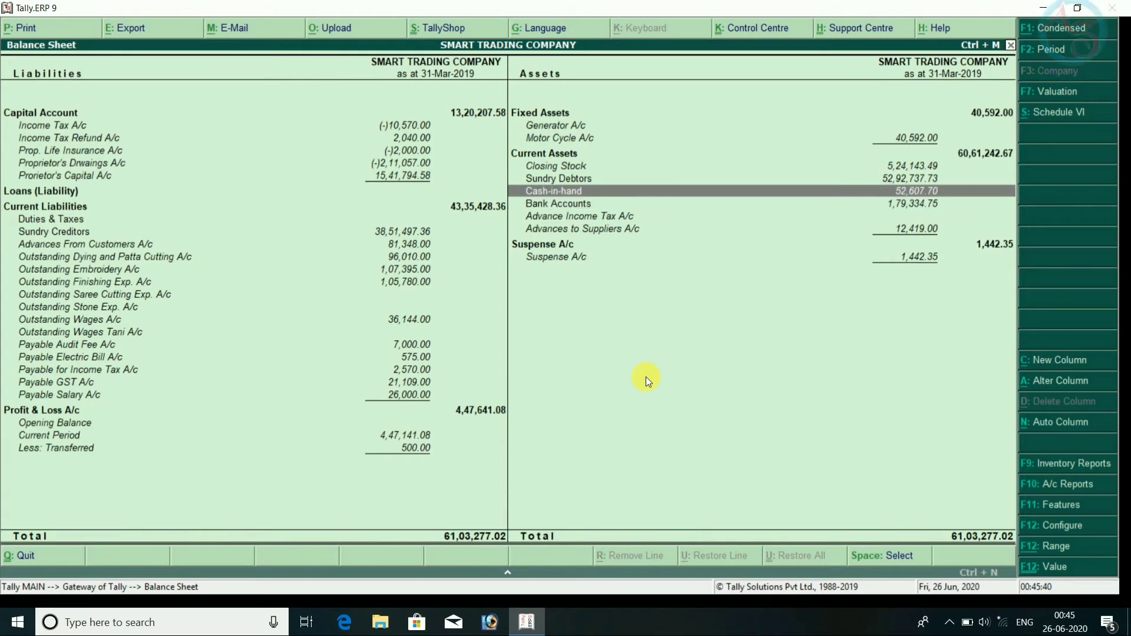
{"action": "key", "text": "Return"}
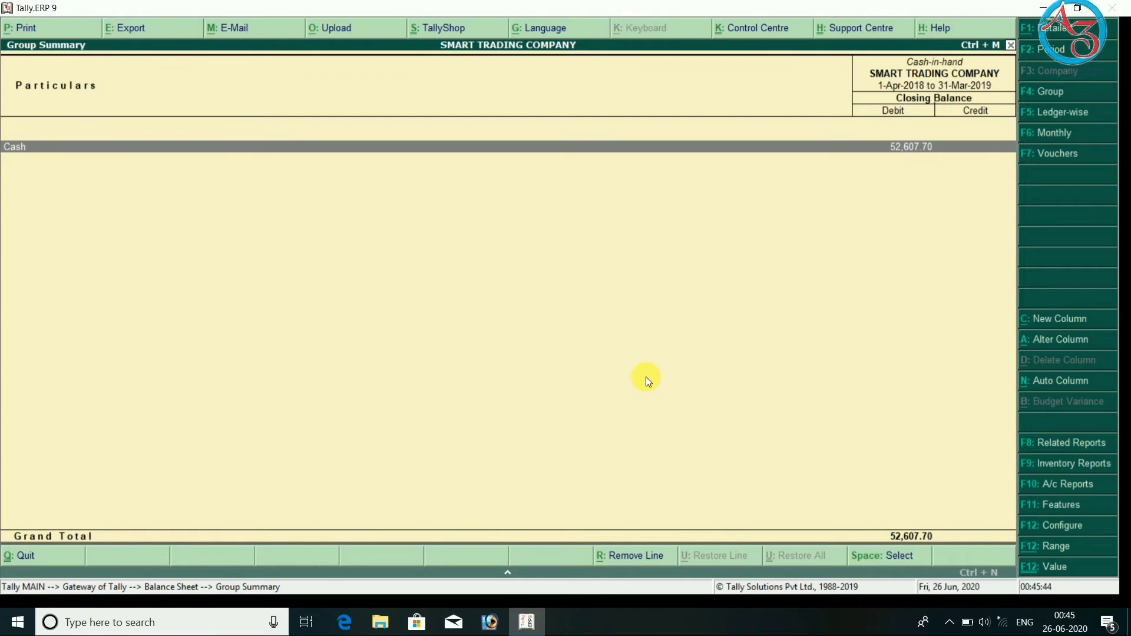
Step: Open the Cash ledger's monthly summary and examine the monthly closing balances from March back to April
{"action": "key", "text": "Return"}
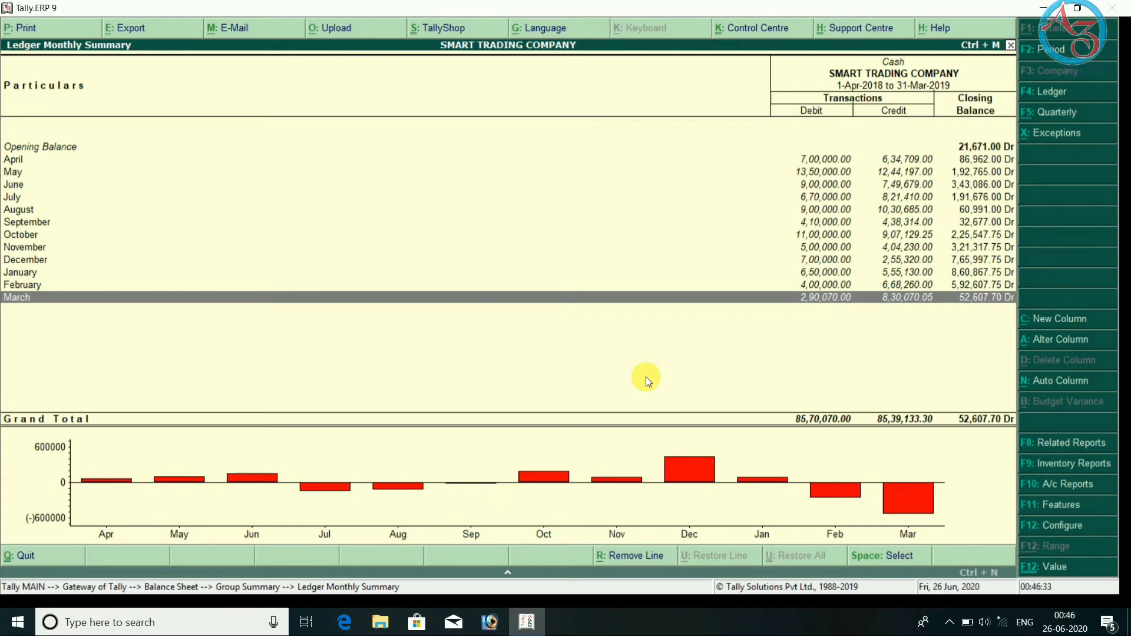
{"action": "key", "text": "Up"}
{"action": "key", "text": "Up"}
{"action": "key", "text": "Up"}
{"action": "key", "text": "Up"}
{"action": "key", "text": "Up"}
{"action": "key", "text": "Up"}
{"action": "key", "text": "Up"}
{"action": "key", "text": "Up"}
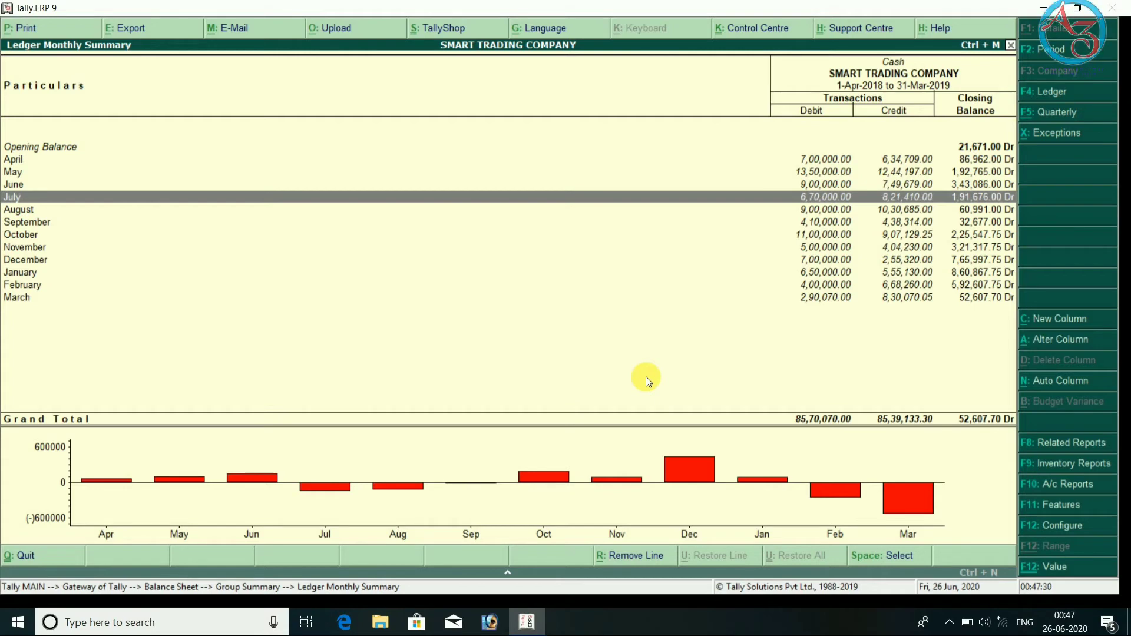
{"action": "key", "text": "Up"}
{"action": "key", "text": "Up"}
{"action": "key", "text": "Up"}
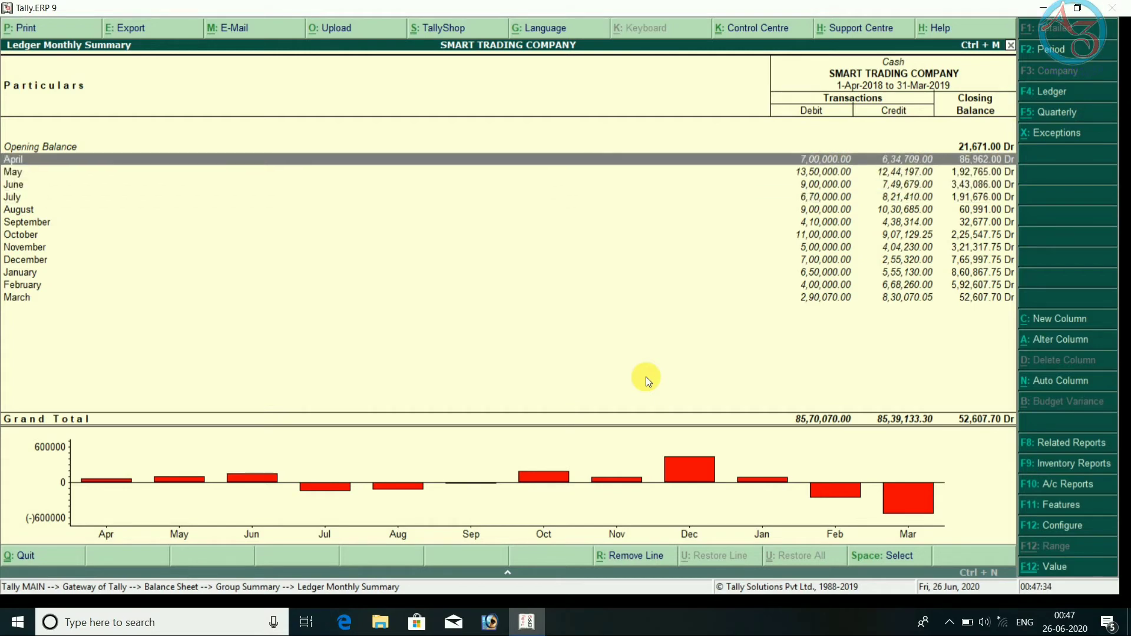
Step: Open the April vouchers of the Cash ledger and set the period's end date to 31.3, keeping 1-4-2018 as the start
{"action": "key", "text": "Return"}
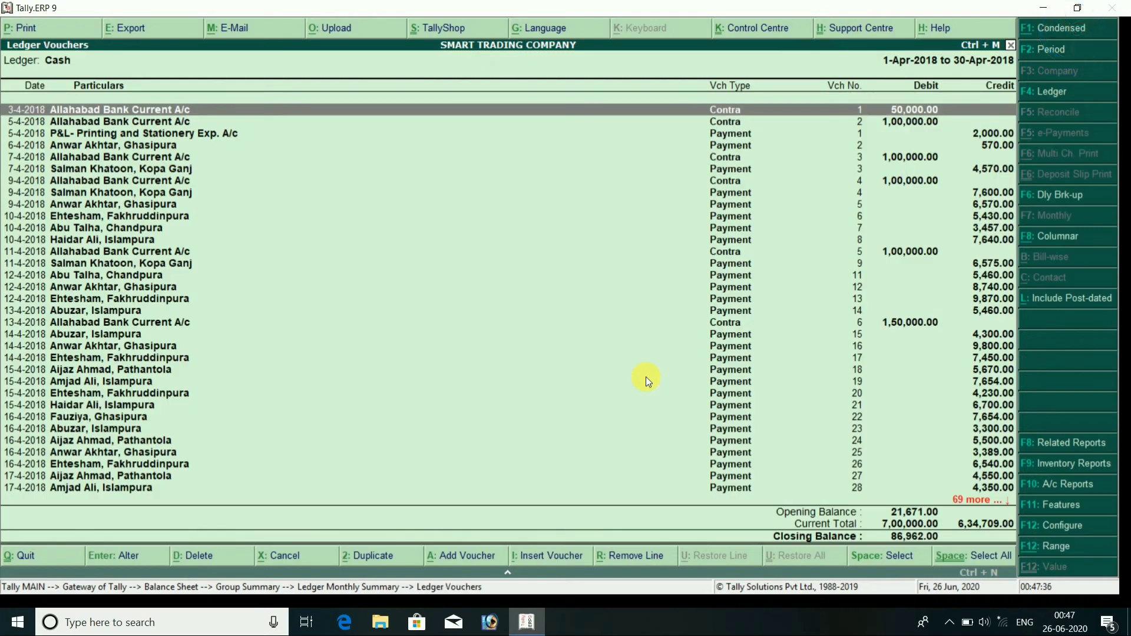
{"action": "key", "text": "F2"}
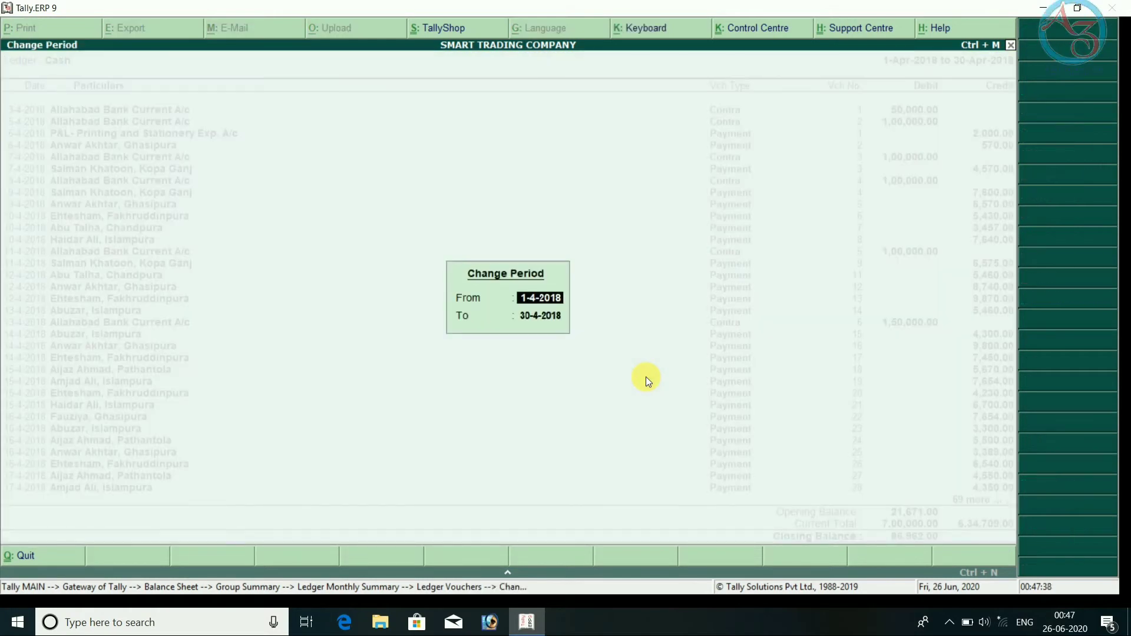
{"action": "key", "text": "Return"}
{"action": "type", "text": "31.3"}
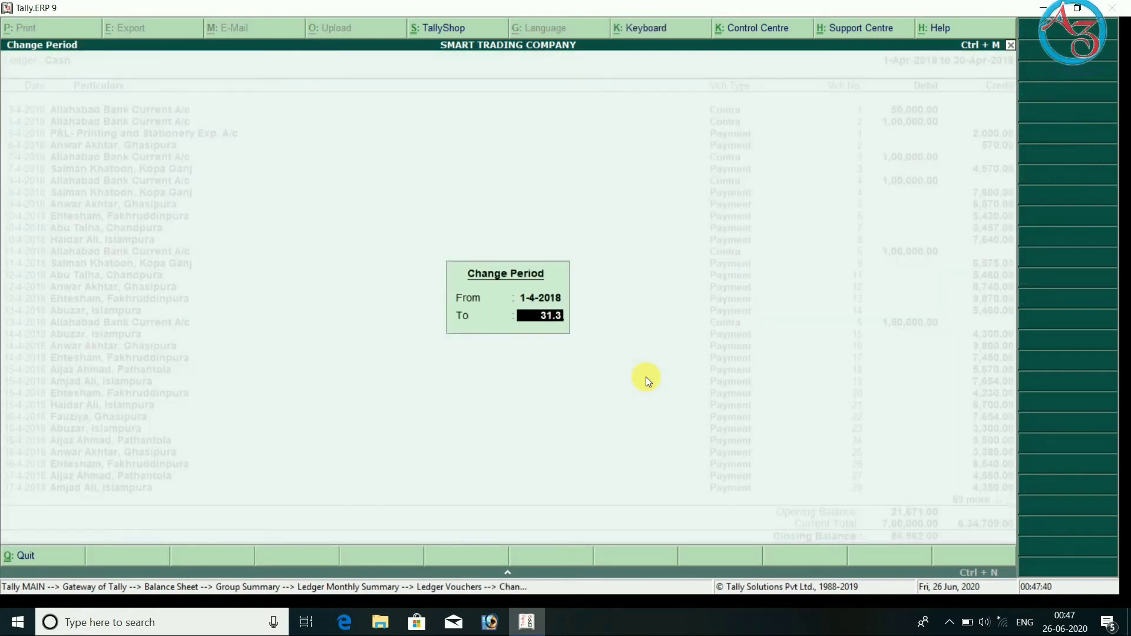
{"action": "key", "text": "Return"}
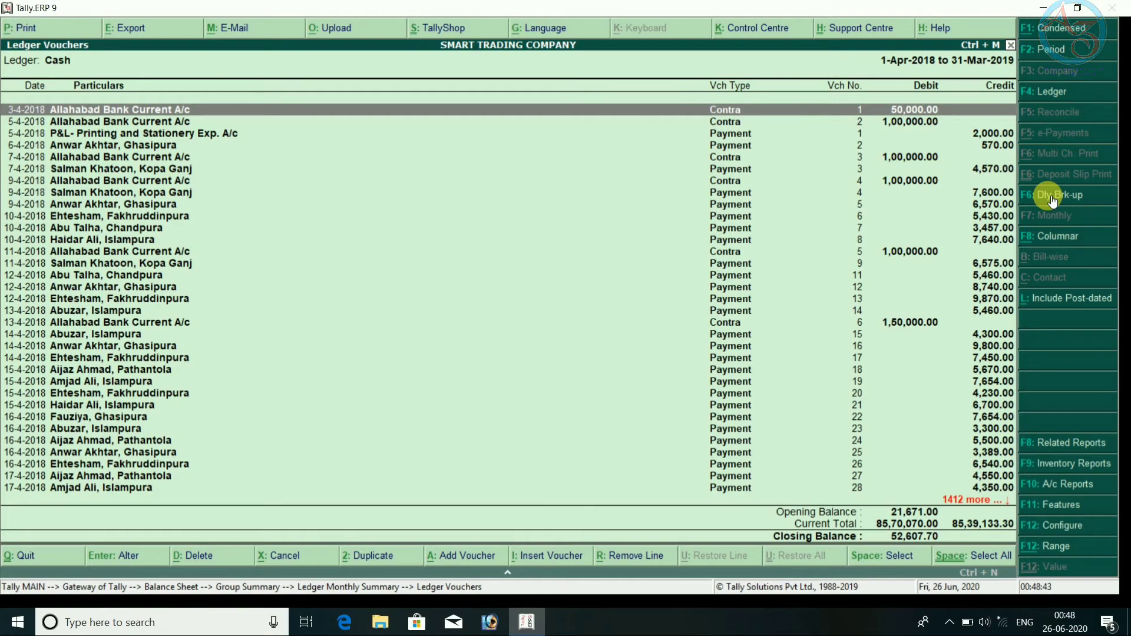
Step: Open the daily breakup of the Cash ledger and examine the daily closing balances from 31-Mar back to 1-Apr and on to 10-Apr
{"action": "left_click", "coordinate": [1053, 200]}
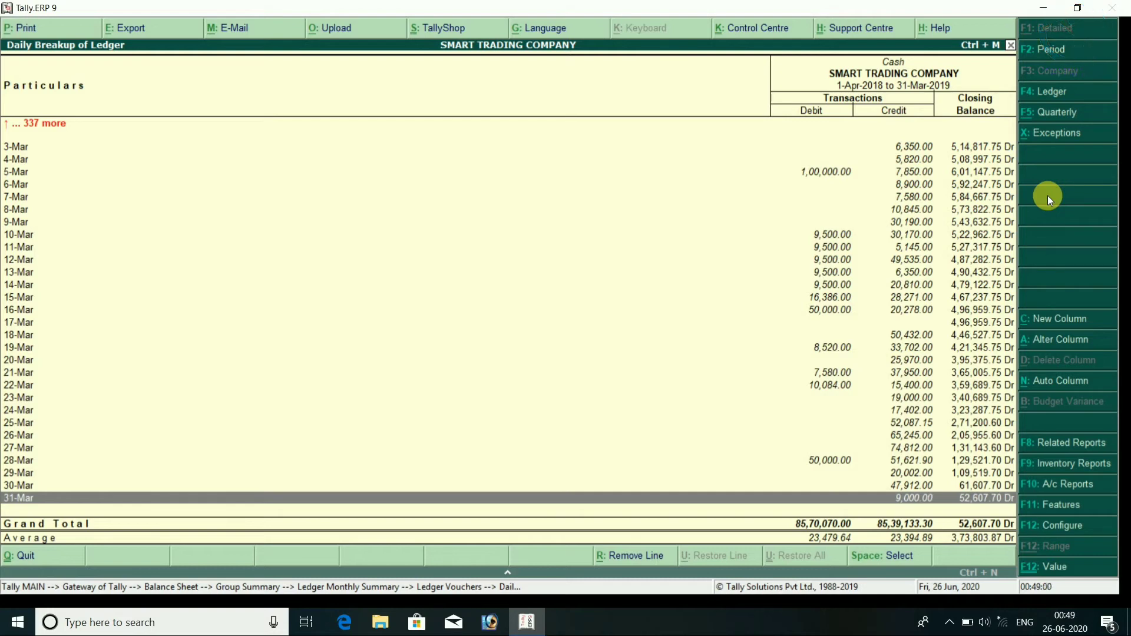
{"action": "key", "text": "Up"}
{"action": "key", "text": "Up"}
{"action": "key", "text": "Up"}
{"action": "key", "text": "Up"}
{"action": "key", "text": "Up"}
{"action": "key", "text": "Up"}
{"action": "key", "text": "Up"}
{"action": "key", "text": "Up"}
{"action": "key", "text": "Up"}
{"action": "key", "text": "Up"}
{"action": "key", "text": "Up"}
{"action": "key", "text": "Up"}
{"action": "key", "text": "Up"}
{"action": "key", "text": "Up"}
{"action": "key", "text": "Up"}
{"action": "key", "text": "Up"}
{"action": "key", "text": "Up"}
{"action": "key", "text": "Up"}
{"action": "key", "text": "Up"}
{"action": "key", "text": "Up"}
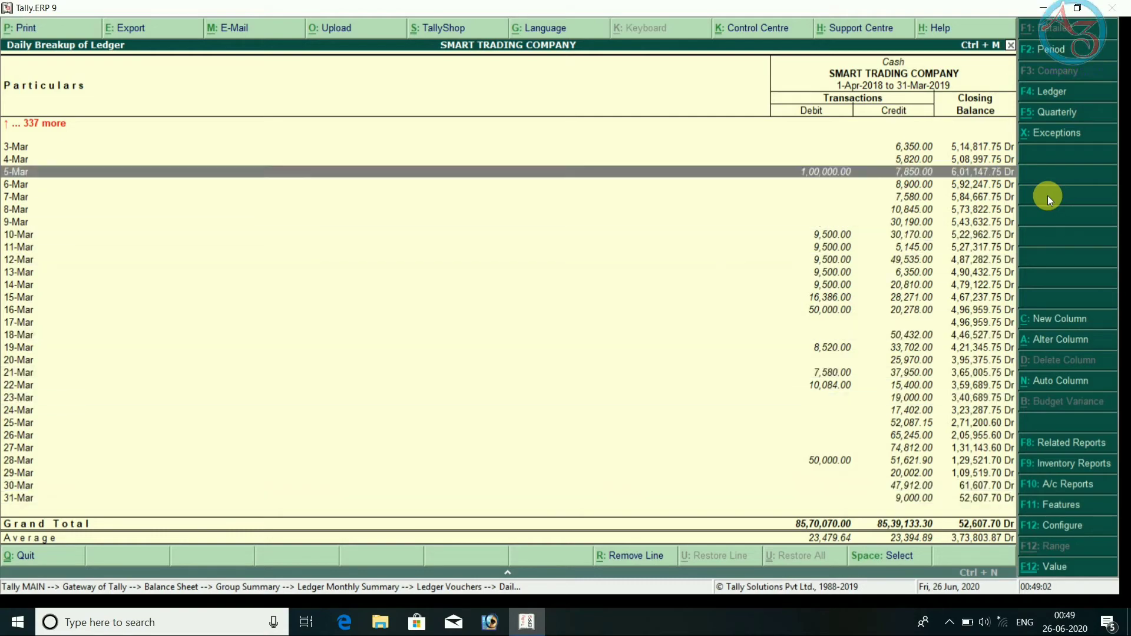
{"action": "key", "text": "Up"}
{"action": "key", "text": "Up"}
{"action": "key", "text": "Up"}
{"action": "key", "text": "Up"}
{"action": "key", "text": "Up"}
{"action": "key", "text": "Up"}
{"action": "key", "text": "Up"}
{"action": "key", "text": "Up"}
{"action": "key", "text": "Up"}
{"action": "key", "text": "Up"}
{"action": "key", "text": "Up"}
{"action": "key", "text": "Up"}
{"action": "key", "text": "Up"}
{"action": "key", "text": "Up"}
{"action": "key", "text": "Up"}
{"action": "key", "text": "Up"}
{"action": "key", "text": "Up"}
{"action": "key", "text": "Up"}
{"action": "key", "text": "Up"}
{"action": "key", "text": "Up"}
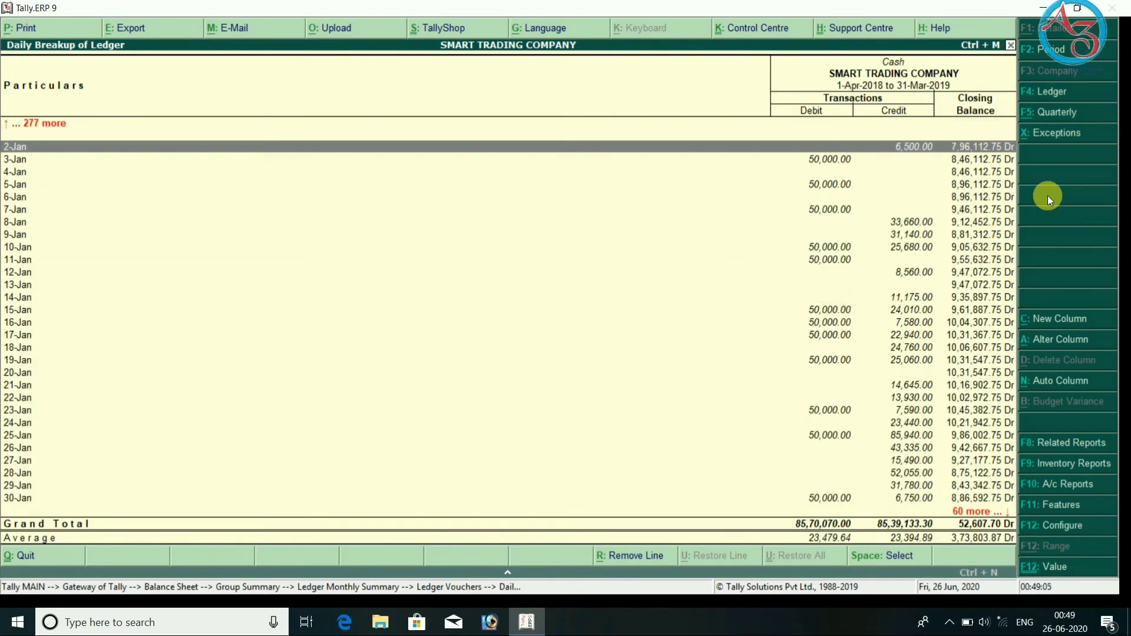
{"action": "key", "text": "Up"}
{"action": "key", "text": "Up"}
{"action": "key", "text": "Up"}
{"action": "key", "text": "Up"}
{"action": "key", "text": "Up"}
{"action": "key", "text": "Up"}
{"action": "key", "text": "Up"}
{"action": "key", "text": "Up"}
{"action": "key", "text": "Up"}
{"action": "key", "text": "Up"}
{"action": "key", "text": "Up"}
{"action": "key", "text": "Up"}
{"action": "key", "text": "Up"}
{"action": "key", "text": "Up"}
{"action": "key", "text": "Up"}
{"action": "key", "text": "Up"}
{"action": "key", "text": "Up"}
{"action": "key", "text": "Up"}
{"action": "key", "text": "Up"}
{"action": "key", "text": "Up"}
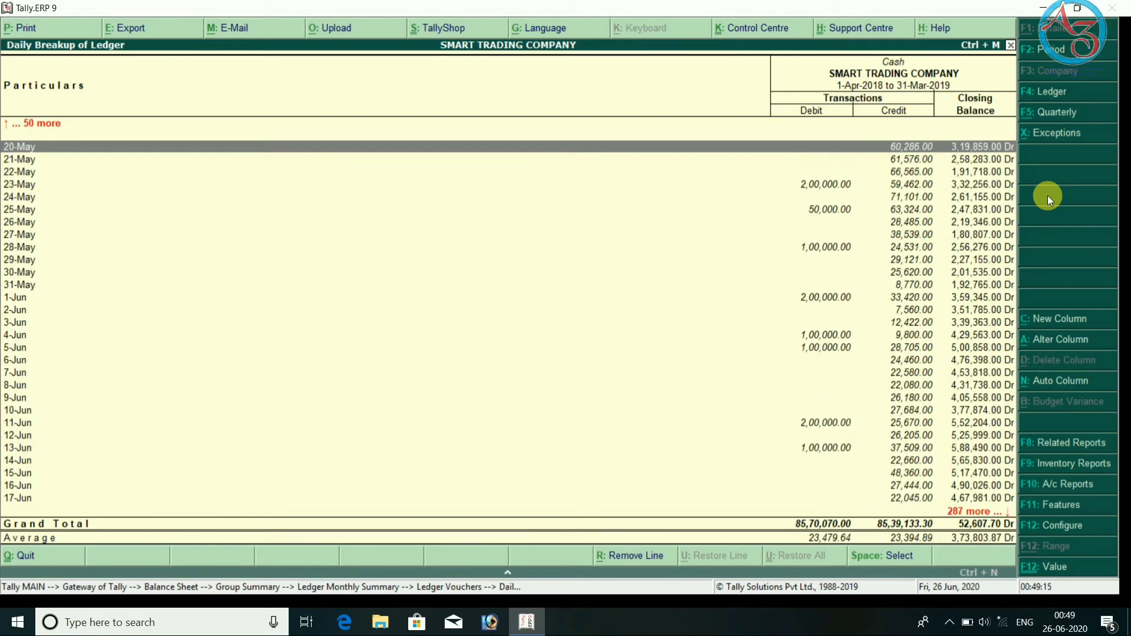
{"action": "key", "text": "Up"}
{"action": "key", "text": "Up"}
{"action": "key", "text": "Up"}
{"action": "key", "text": "Up"}
{"action": "key", "text": "Up"}
{"action": "key", "text": "Up"}
{"action": "key", "text": "Up"}
{"action": "key", "text": "Up"}
{"action": "key", "text": "Up"}
{"action": "key", "text": "Up"}
{"action": "key", "text": "Up"}
{"action": "key", "text": "Up"}
{"action": "key", "text": "Up"}
{"action": "key", "text": "Up"}
{"action": "key", "text": "Up"}
{"action": "key", "text": "Up"}
{"action": "key", "text": "Up"}
{"action": "key", "text": "Up"}
{"action": "key", "text": "Up"}
{"action": "key", "text": "Up"}
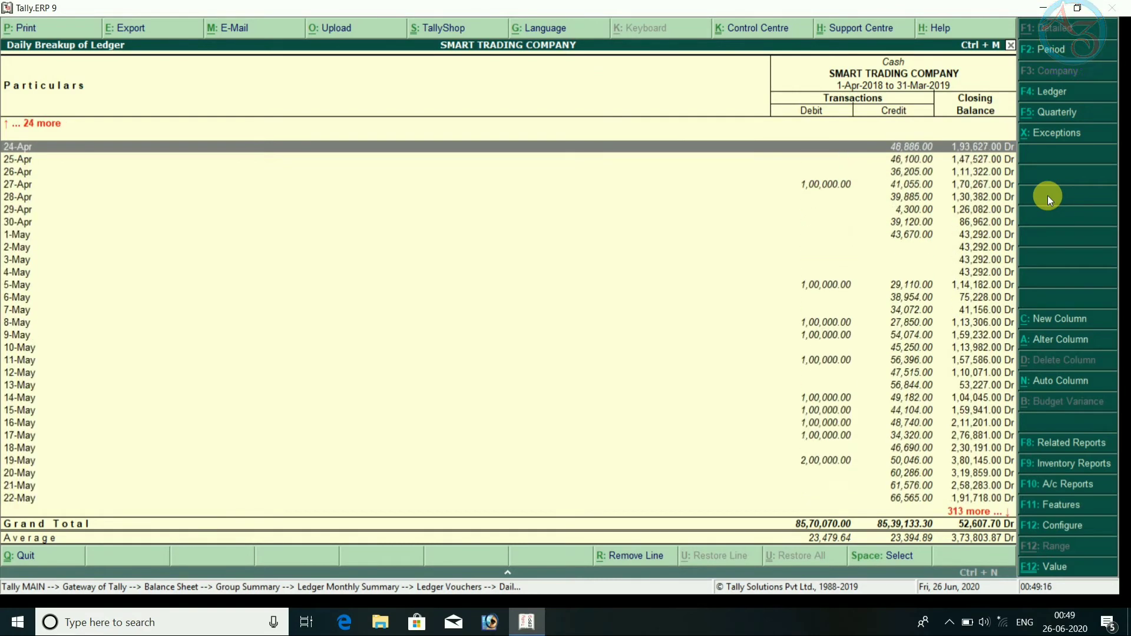
{"action": "key", "text": "Up"}
{"action": "key", "text": "Up"}
{"action": "key", "text": "Up"}
{"action": "key", "text": "Up"}
{"action": "key", "text": "Up"}
{"action": "key", "text": "Up"}
{"action": "key", "text": "Up"}
{"action": "key", "text": "Up"}
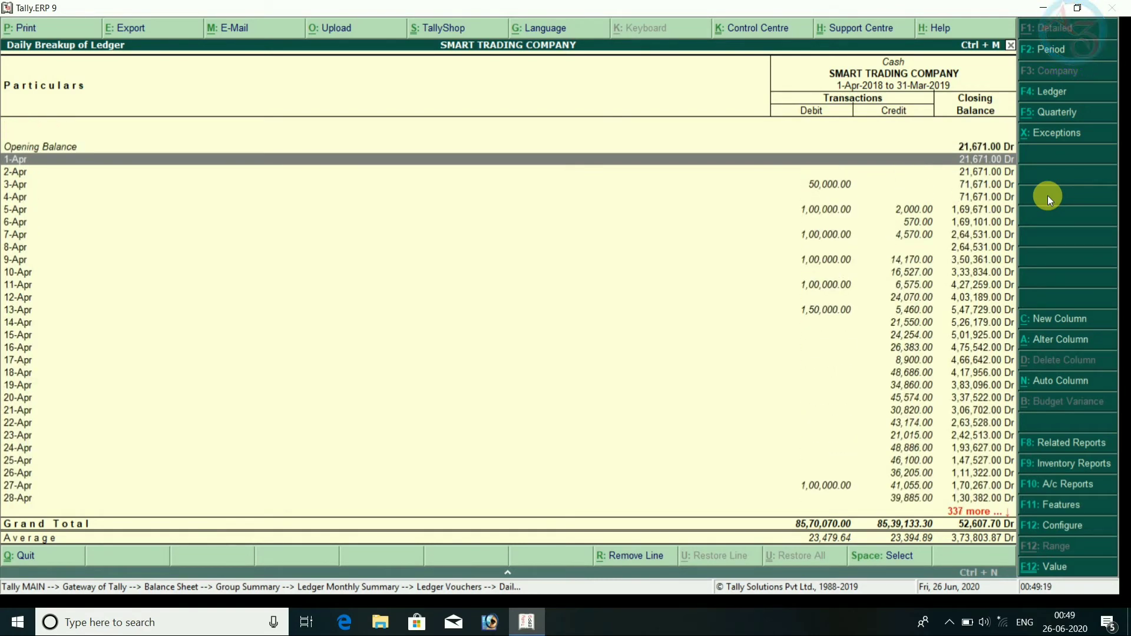
{"action": "key", "text": "Down"}
{"action": "key", "text": "Down"}
{"action": "key", "text": "Down"}
{"action": "key", "text": "Down"}
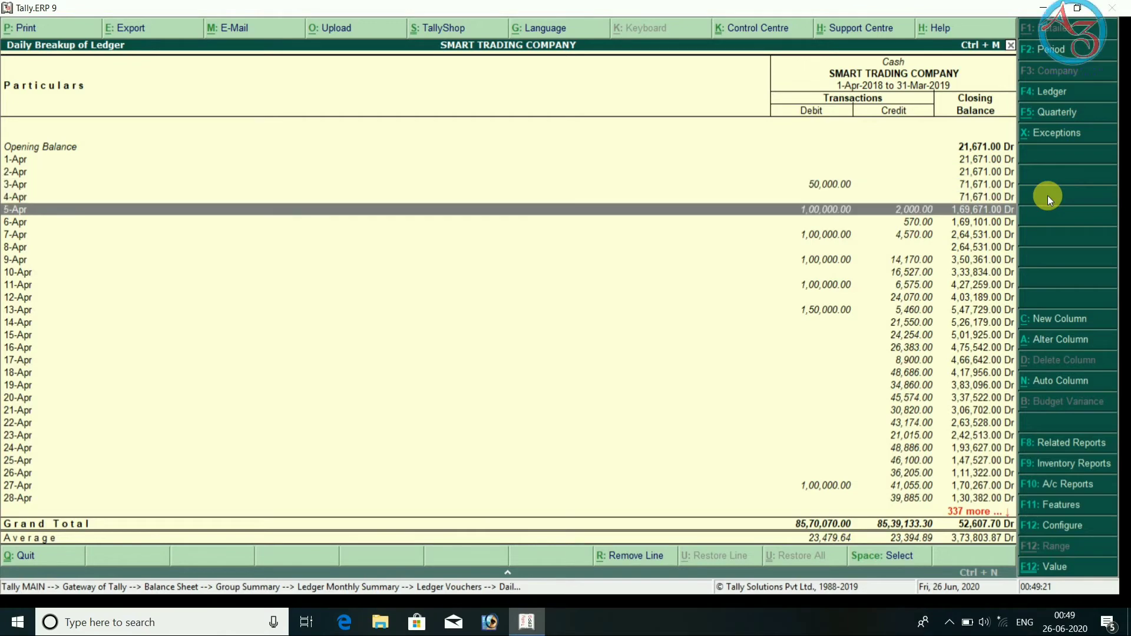
{"action": "key", "text": "Down"}
{"action": "key", "text": "Down"}
{"action": "key", "text": "Down"}
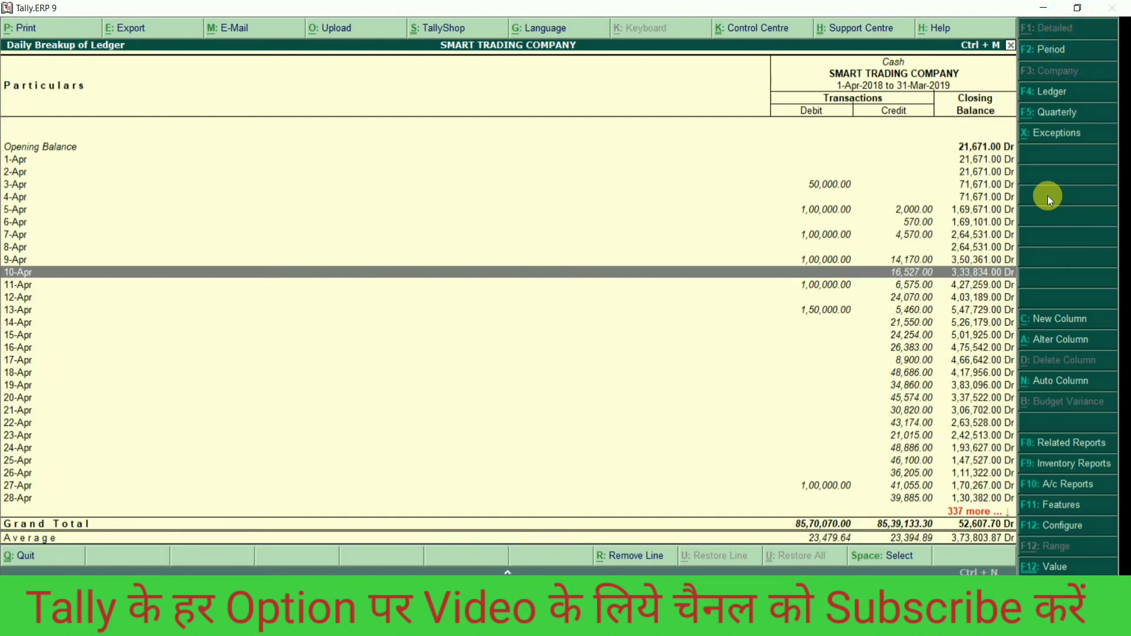
Step: Leave the Cash ledger reports and return to the Balance Sheet
{"action": "key", "text": "Escape"}
{"action": "key", "text": "Escape"}
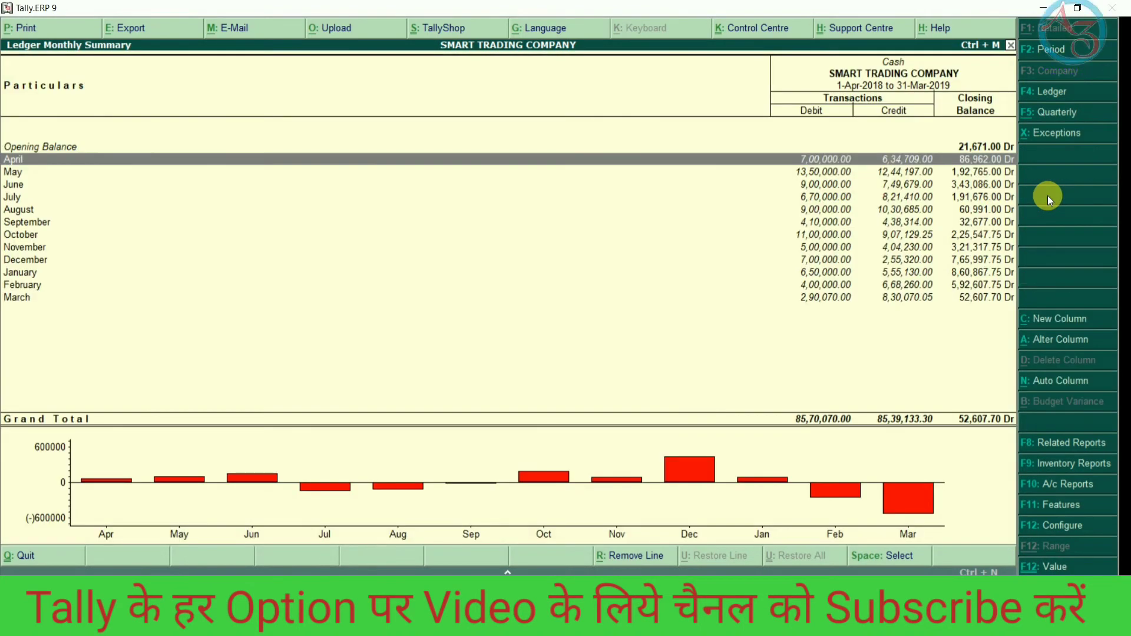
{"action": "key", "text": "Escape"}
{"action": "key", "text": "Escape"}
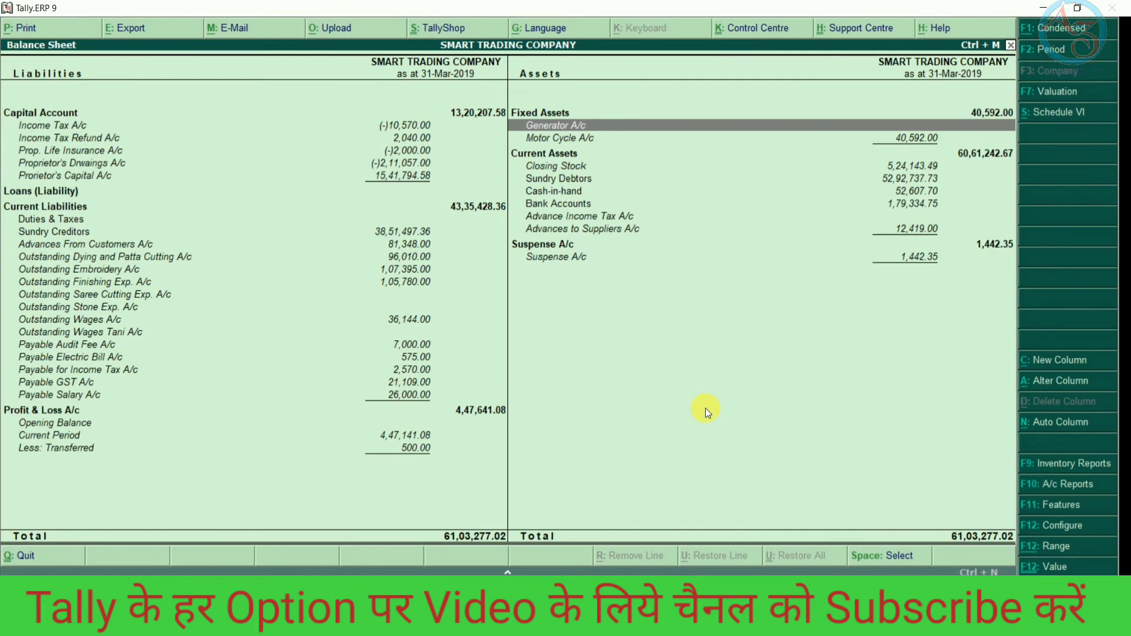
Step: Open Motor Cycle A/c under Fixed Assets and drill down through March to the depreciation journal voucher of 31-3-2019
{"action": "key", "text": "Down"}
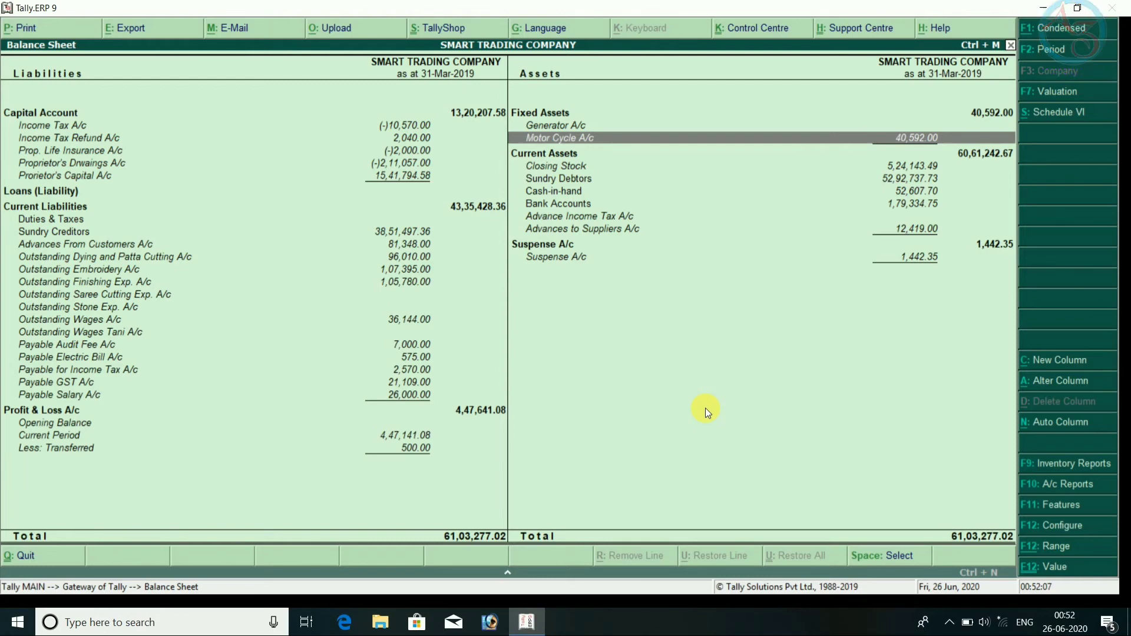
{"action": "key", "text": "Return"}
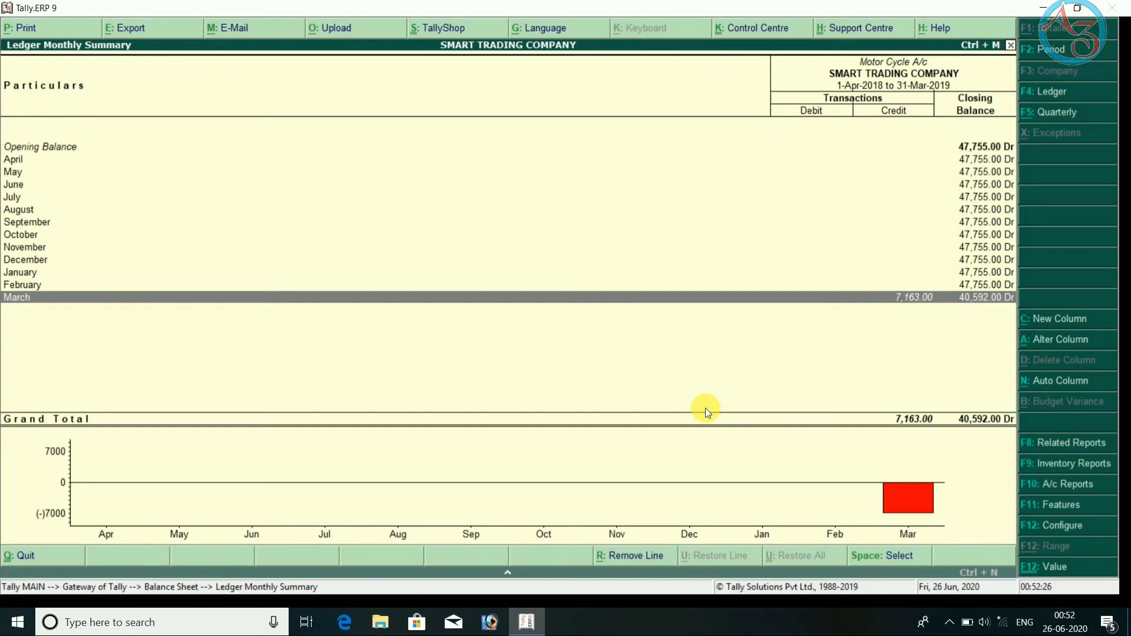
{"action": "key", "text": "Return"}
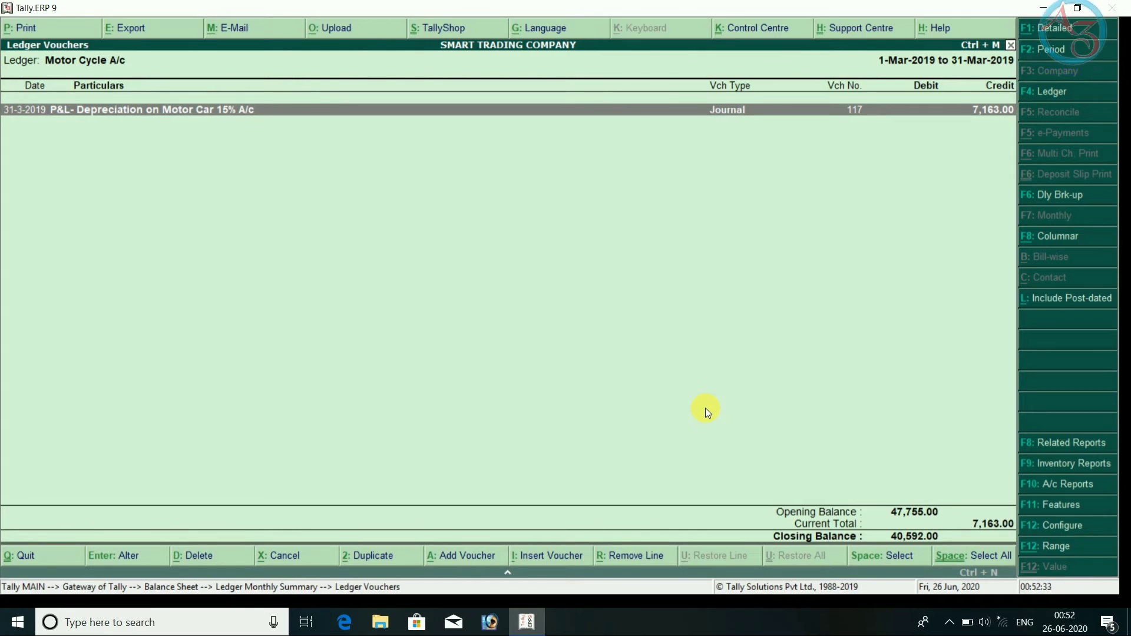
{"action": "key", "text": "Return"}
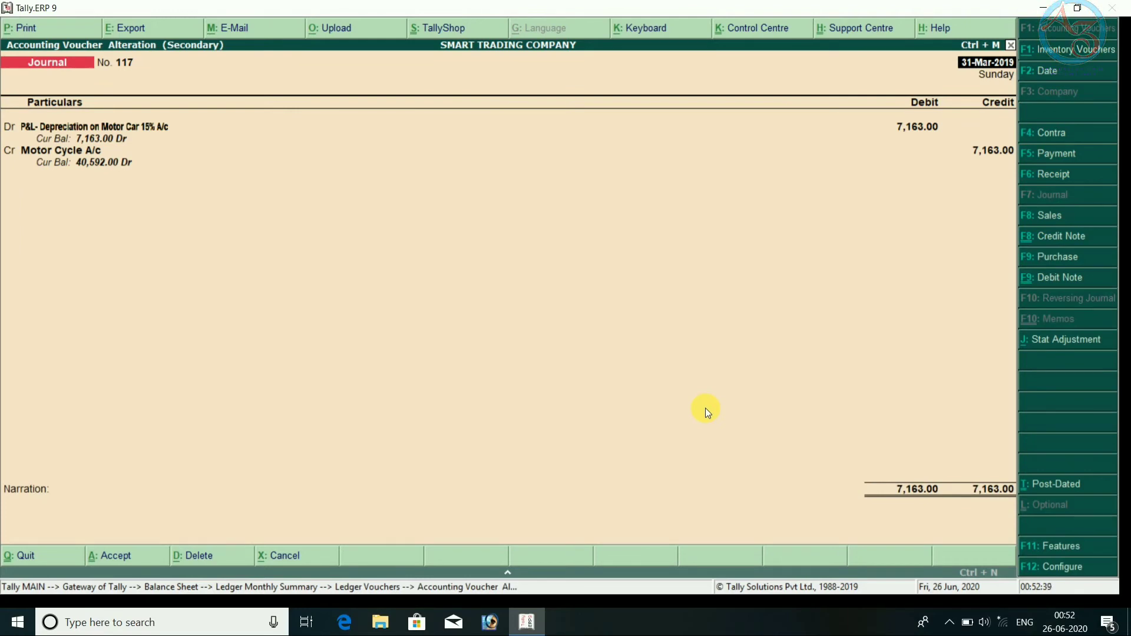
Step: Open the ledger alteration of P&L- Depreciation on Motor Car 15% A/c from the journal's debit line and check its group
{"action": "key", "text": "Return"}
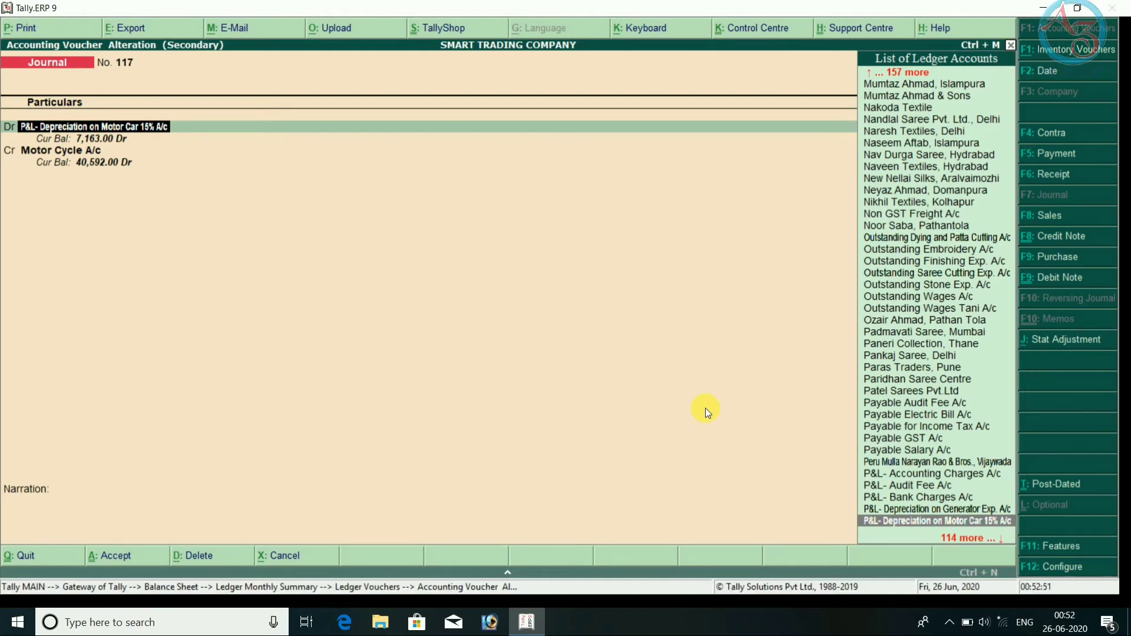
{"action": "key", "text": "ctrl+Return"}
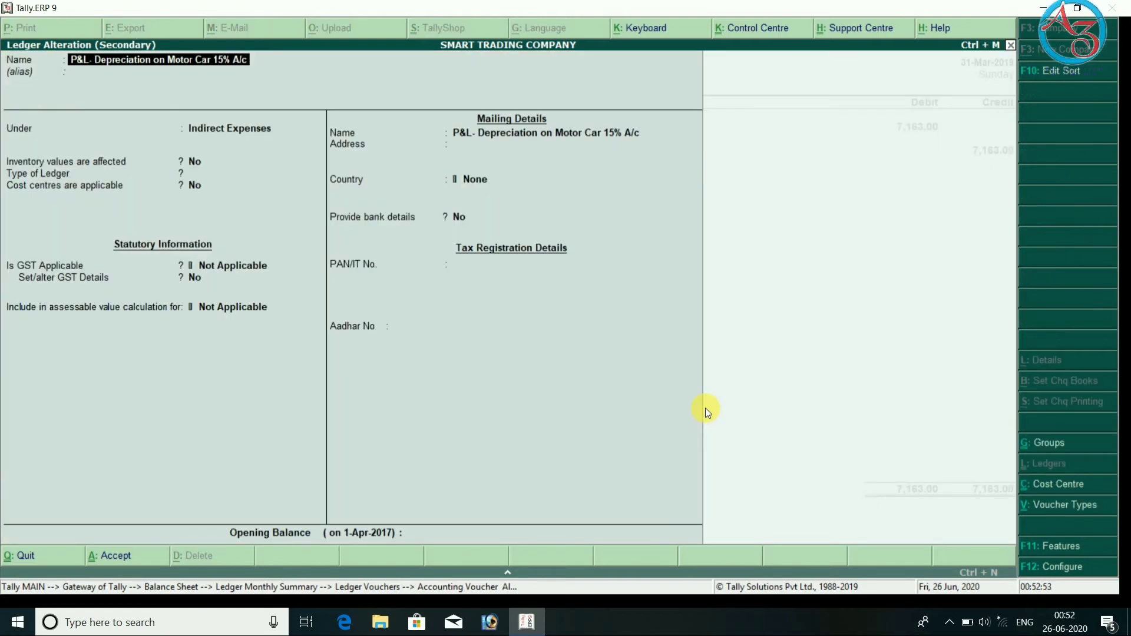
{"action": "key", "text": "Return"}
{"action": "key", "text": "Return"}
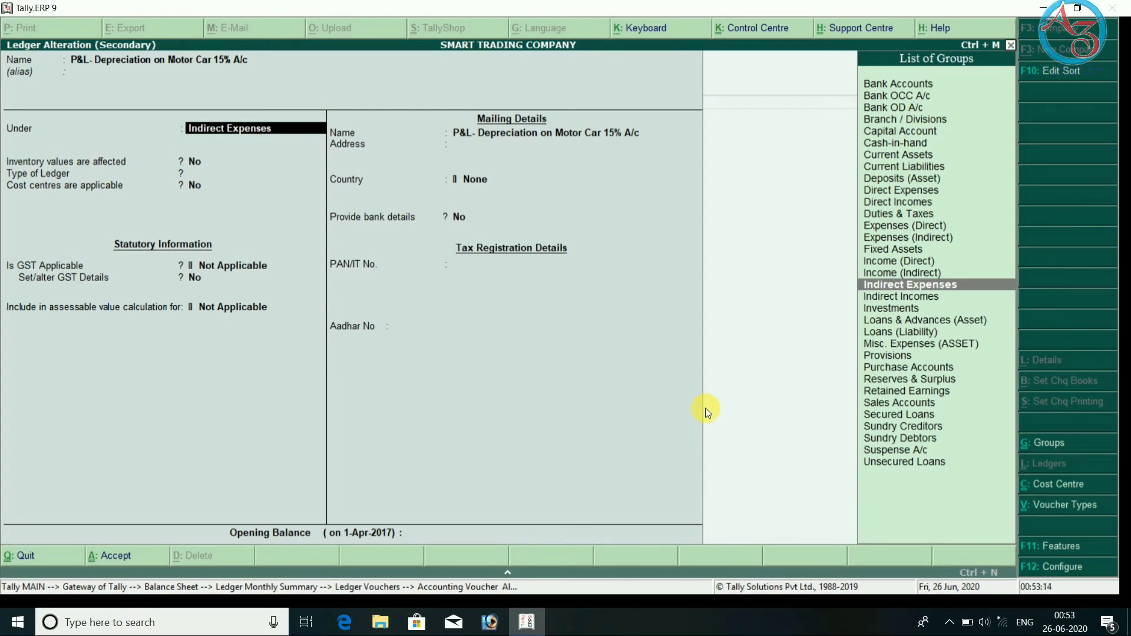
Step: Keep the depreciation ledger under Indirect Expenses, leave Type of Ledger as Not Applicable and accept the ledger alteration
{"action": "key", "text": "Return"}
{"action": "key", "text": "Return"}
{"action": "key", "text": "Return"}
{"action": "key", "text": "Return"}
{"action": "key", "text": "Return"}
{"action": "key", "text": "Return"}
{"action": "key", "text": "Return"}
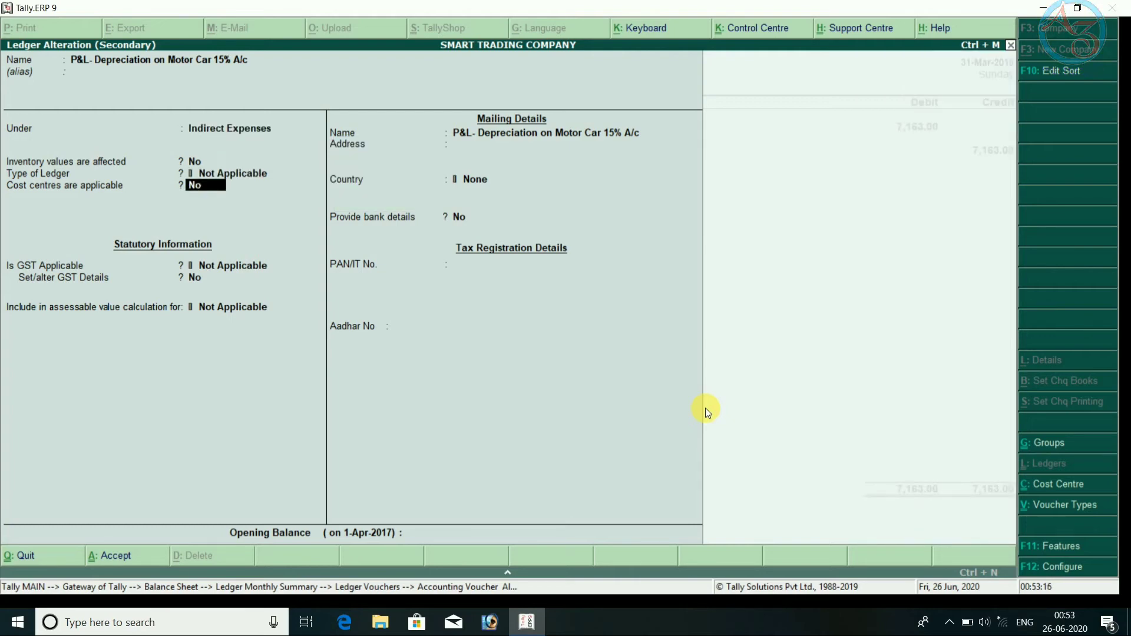
{"action": "key", "text": "Return"}
{"action": "key", "text": "Return"}
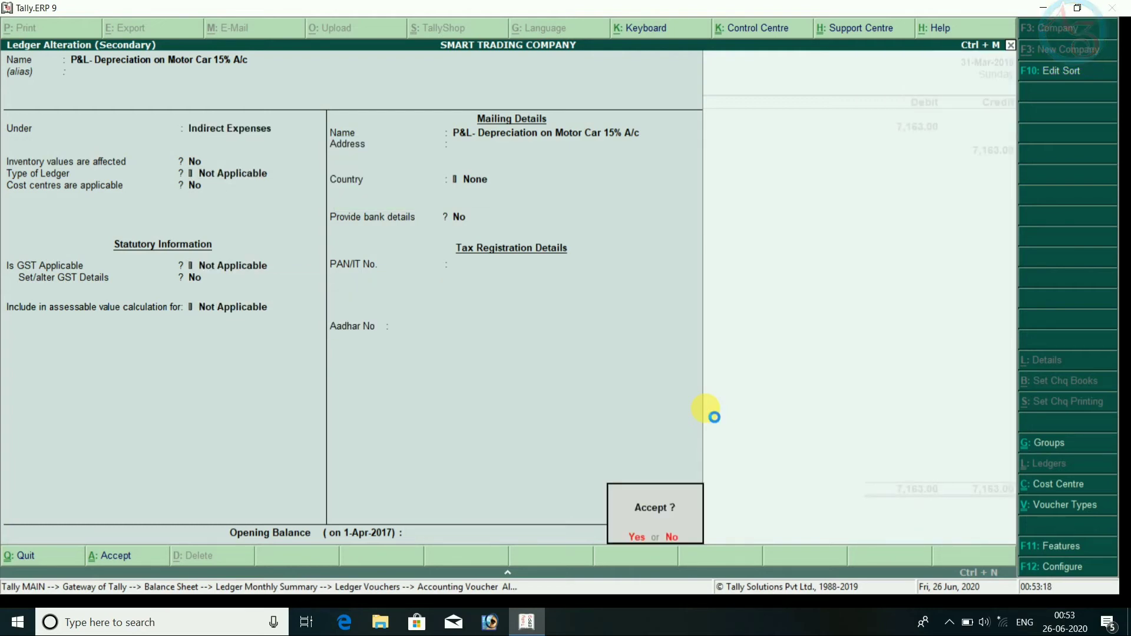
{"action": "key", "text": "Return"}
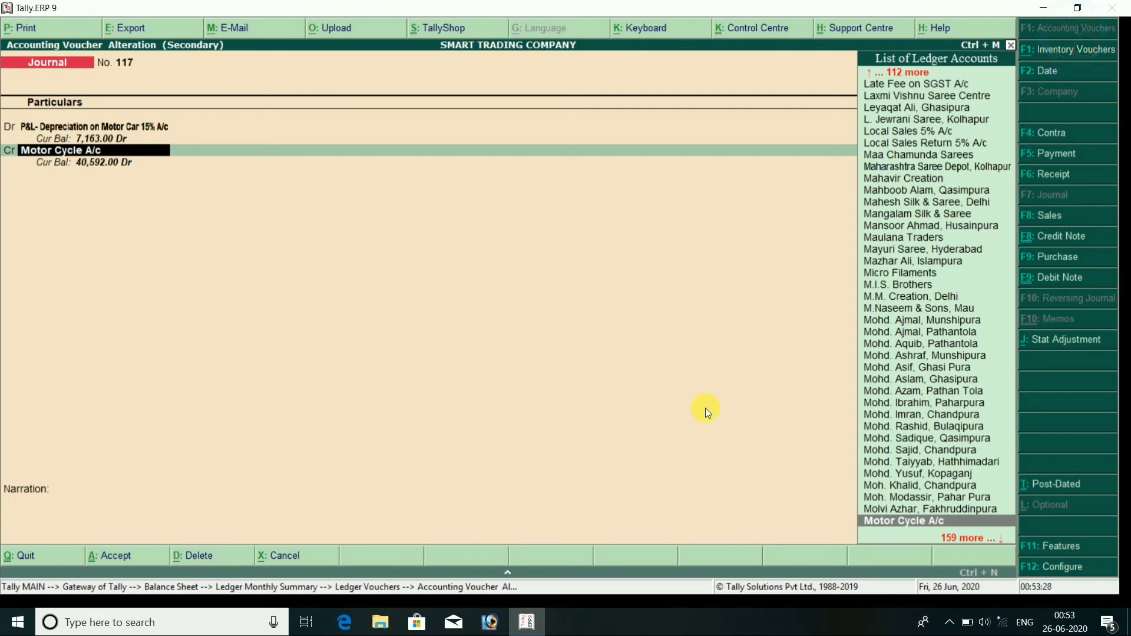
Step: Keep the Motor Cycle A/c credit of 7,163.00 and accept the depreciation journal with an empty narration
{"action": "key", "text": "Return"}
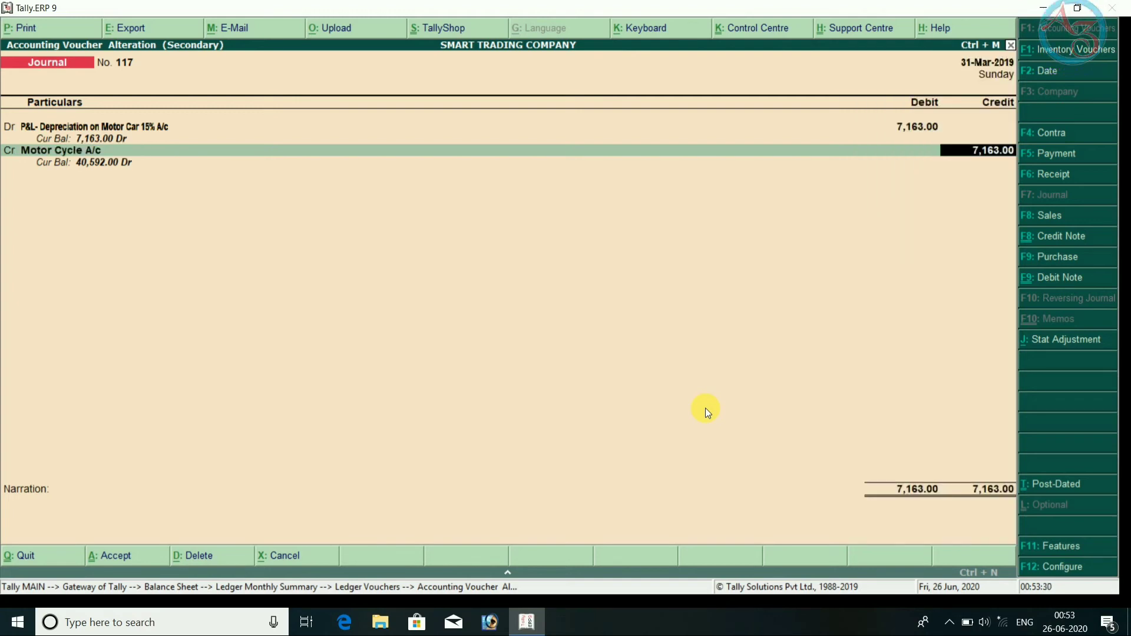
{"action": "key", "text": "Return"}
{"action": "key", "text": "Return"}
{"action": "key", "text": "Return"}
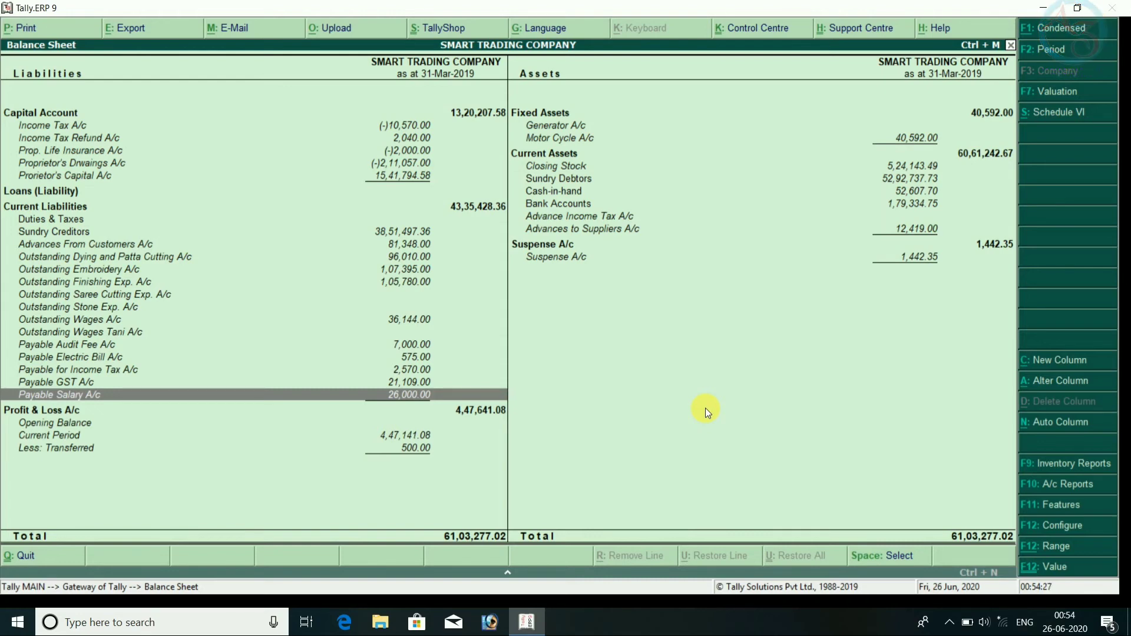
Step: Open Payable Salary A/c under Current Liabilities and drill down through March to the salary payment voucher of 31-3-2019
{"action": "key", "text": "Return"}
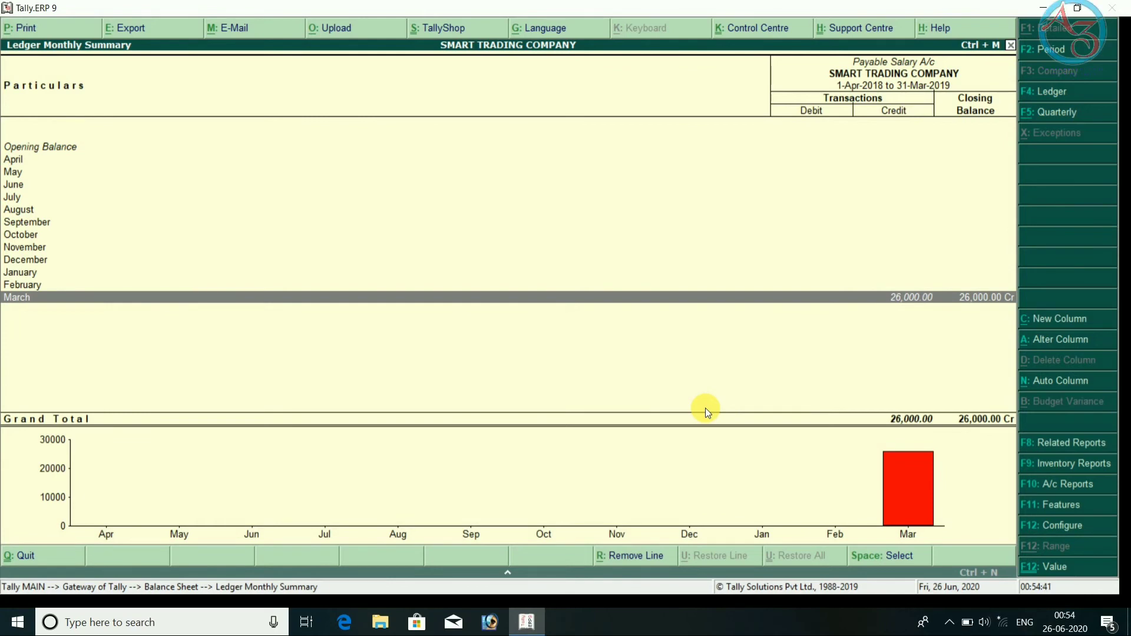
{"action": "key", "text": "Return"}
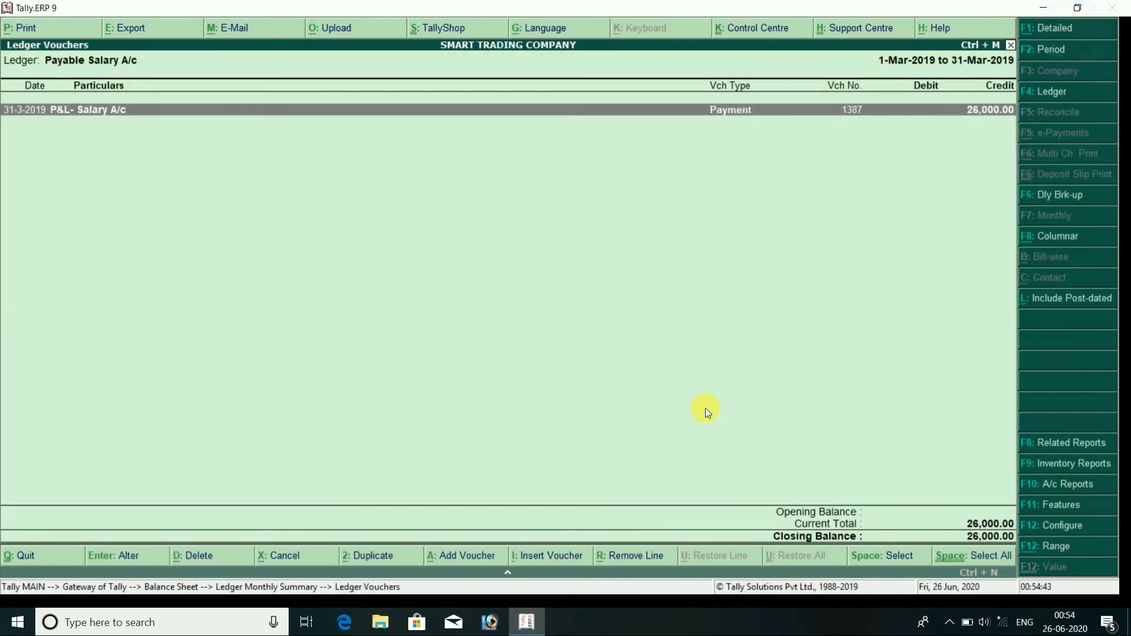
{"action": "key", "text": "Return"}
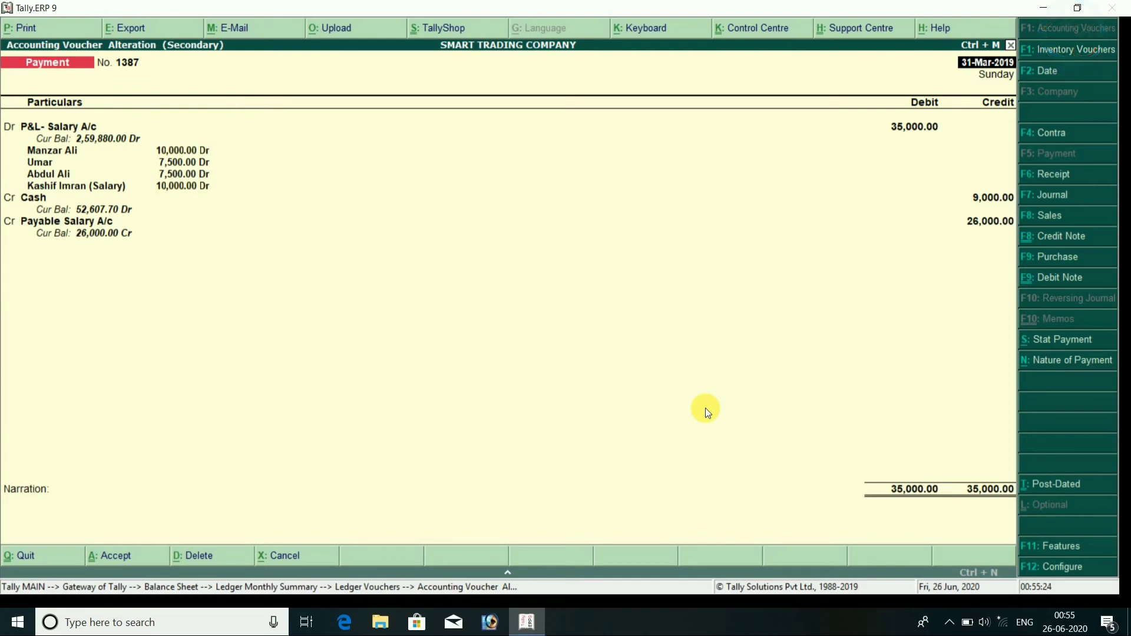
Step: Go through the salary payment's debit, cost-centre and cash lines and open the ledger alteration of Payable Salary A/c from its credit line
{"action": "key", "text": "Return"}
{"action": "key", "text": "Return"}
{"action": "key", "text": "Return"}
{"action": "key", "text": "Return"}
{"action": "key", "text": "Return"}
{"action": "key", "text": "Return"}
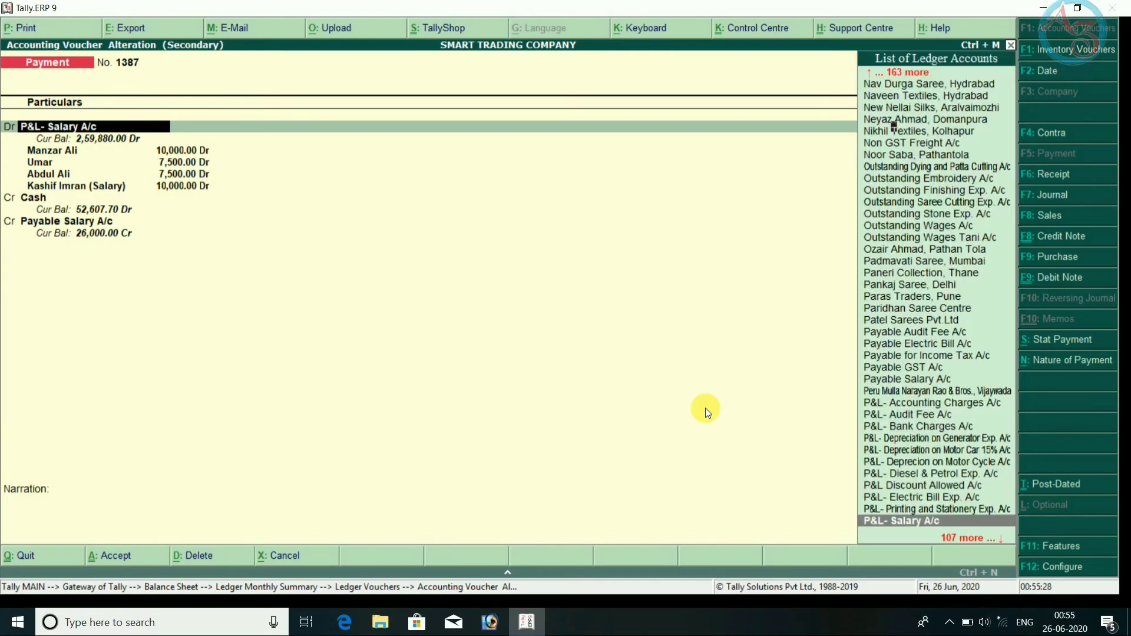
{"action": "key", "text": "Return"}
{"action": "key", "text": "Return"}
{"action": "key", "text": "Return"}
{"action": "key", "text": "Return"}
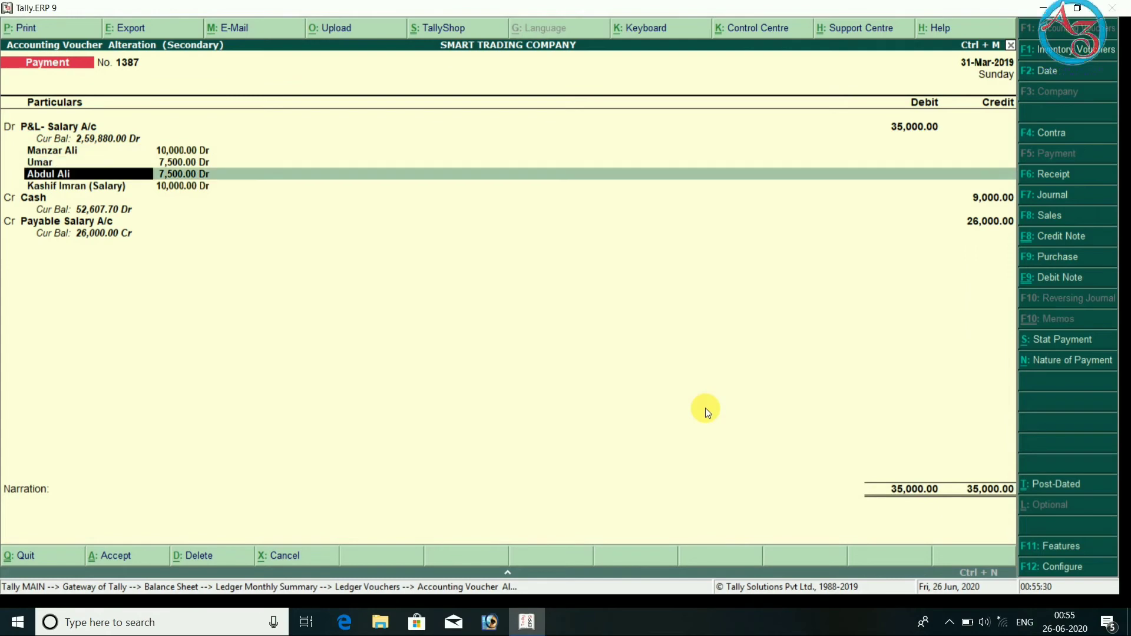
{"action": "key", "text": "Return"}
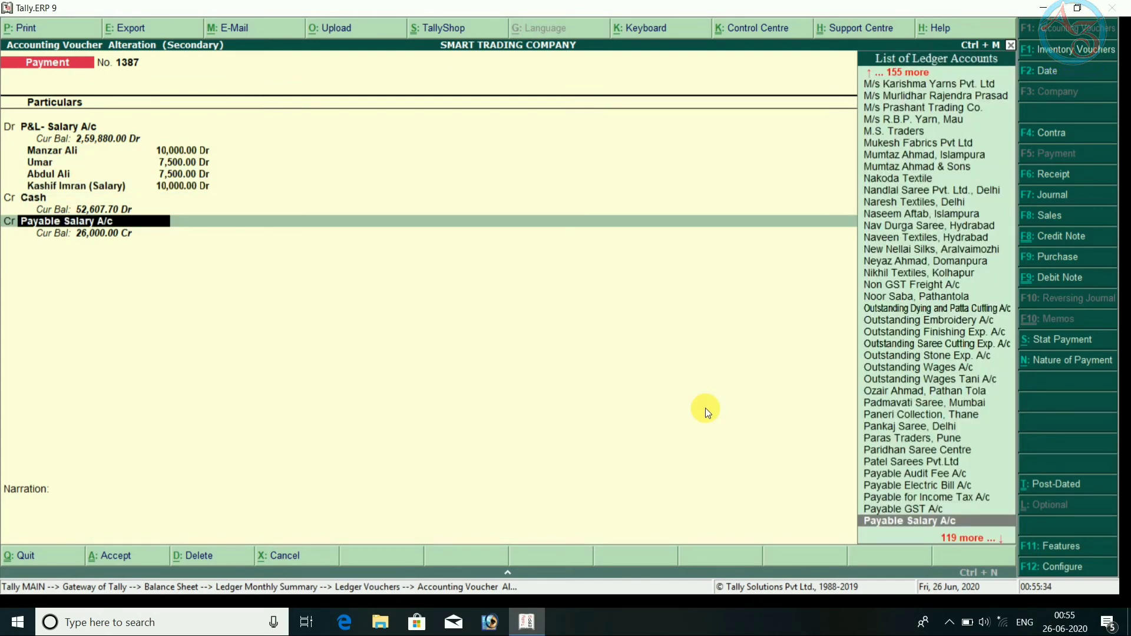
{"action": "key", "text": "ctrl+Return"}
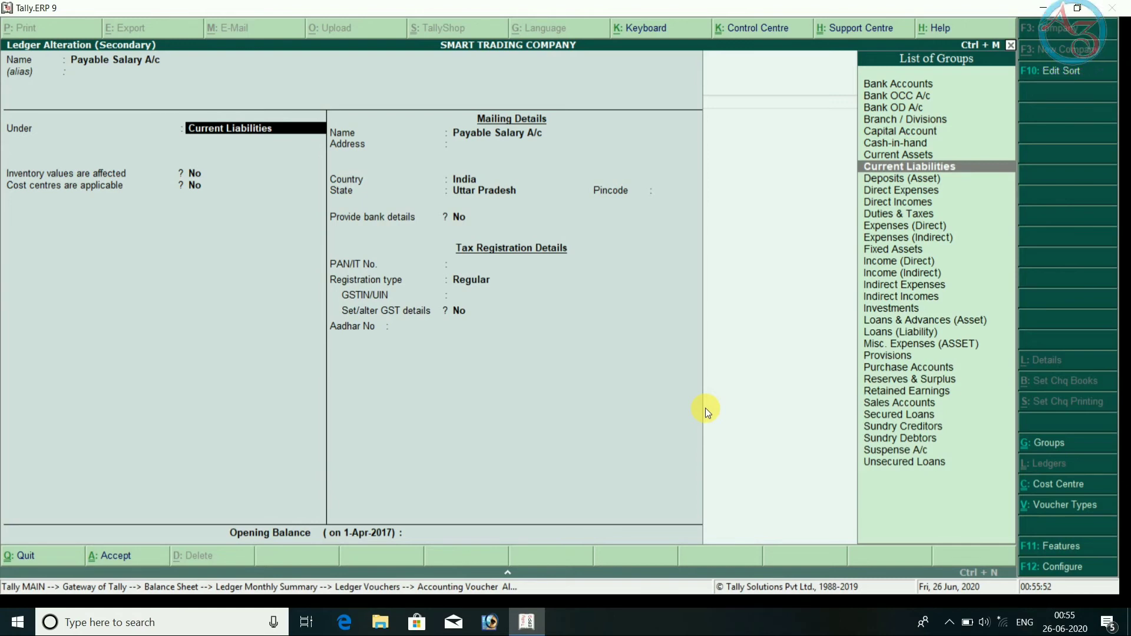
Step: Keep Payable Salary A/c under Current Liabilities with cost centres set to No and accept the ledger alteration
{"action": "key", "text": "Return"}
{"action": "key", "text": "Return"}
{"action": "key", "text": "Return"}
{"action": "key", "text": "Return"}
{"action": "key", "text": "Return"}
{"action": "key", "text": "Return"}
{"action": "key", "text": "Return"}
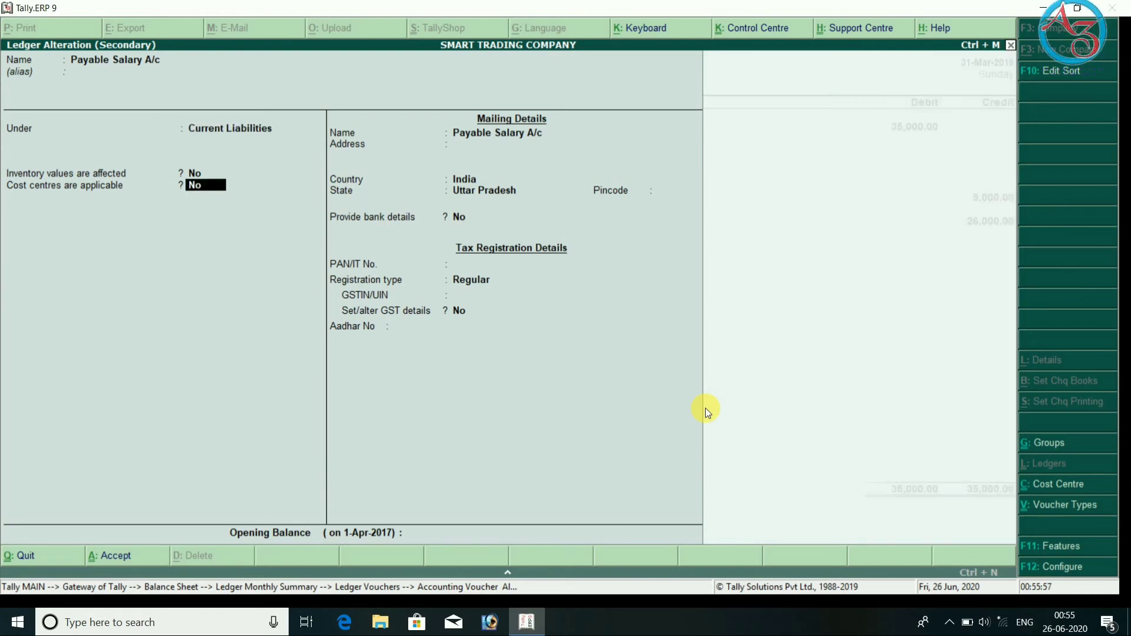
{"action": "key", "text": "Return"}
{"action": "key", "text": "Return"}
{"action": "key", "text": "Return"}
{"action": "key", "text": "Return"}
{"action": "key", "text": "Return"}
{"action": "key", "text": "Return"}
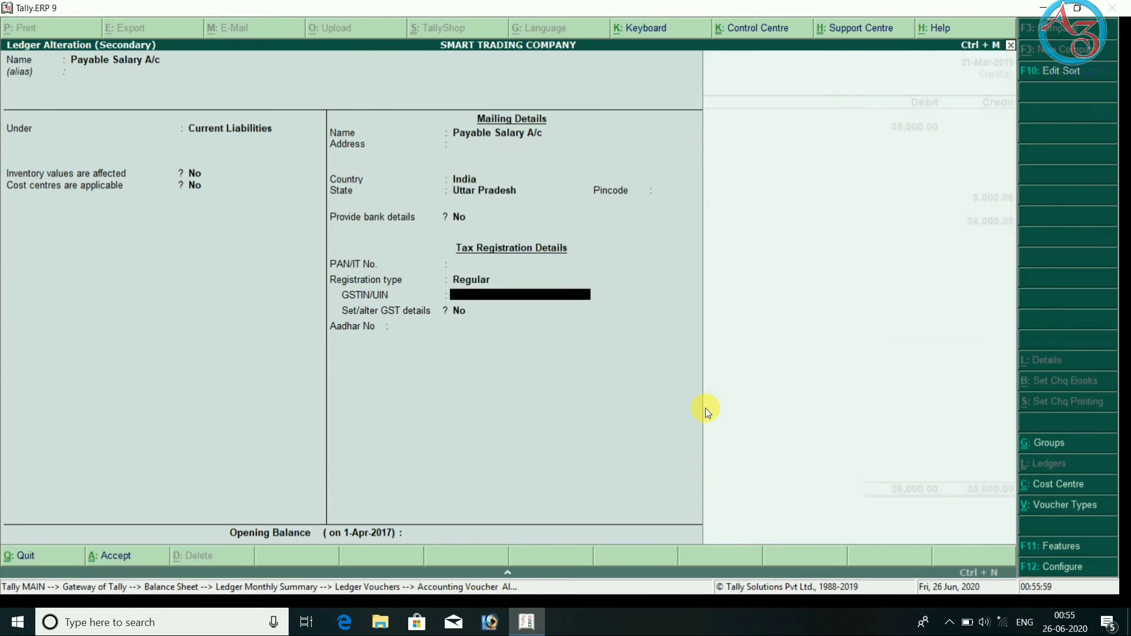
{"action": "key", "text": "Return"}
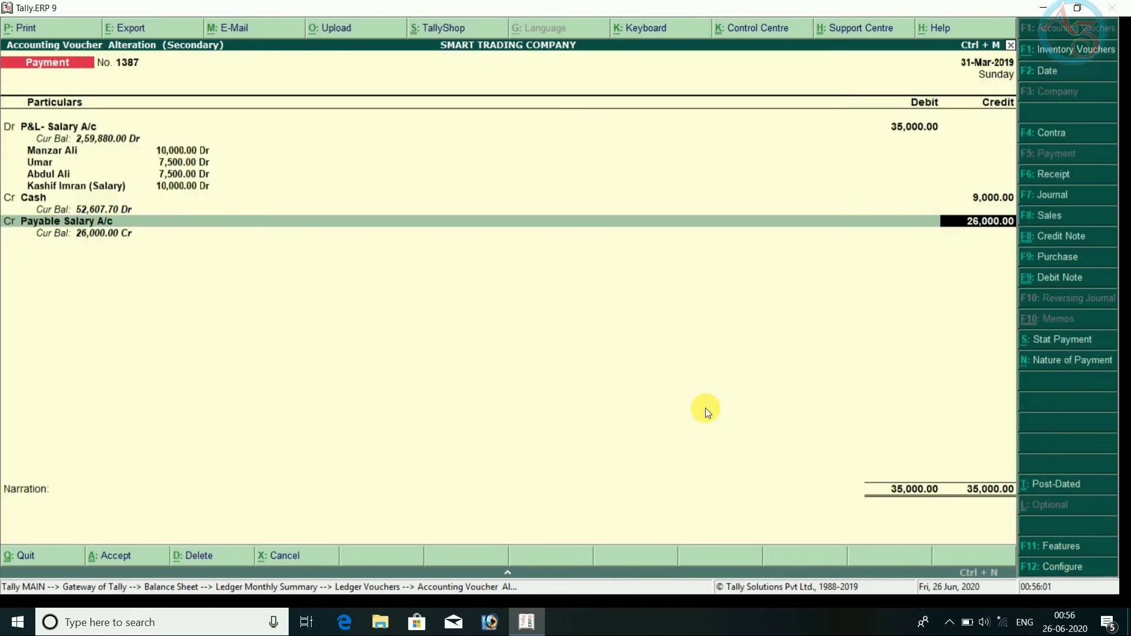
Step: Keep the Payable Salary A/c credit of 26,000.00 and accept the payment voucher with an empty narration
{"action": "key", "text": "Return"}
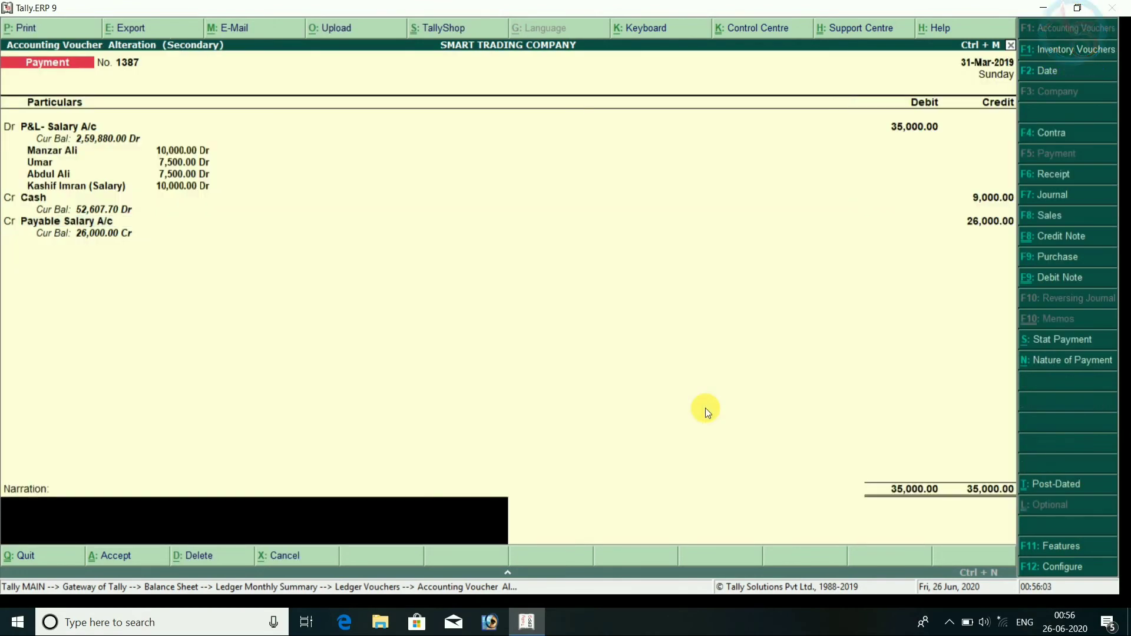
{"action": "key", "text": "Return"}
{"action": "key", "text": "Return"}
Step: Open Payable GST A/c under Current Liabilities in the Balance Sheet and drill down through March to the journal of 30-3-2019
{"action": "key", "text": "Down"}
{"action": "key", "text": "Down"}
{"action": "key", "text": "Down"}
{"action": "key", "text": "Down"}
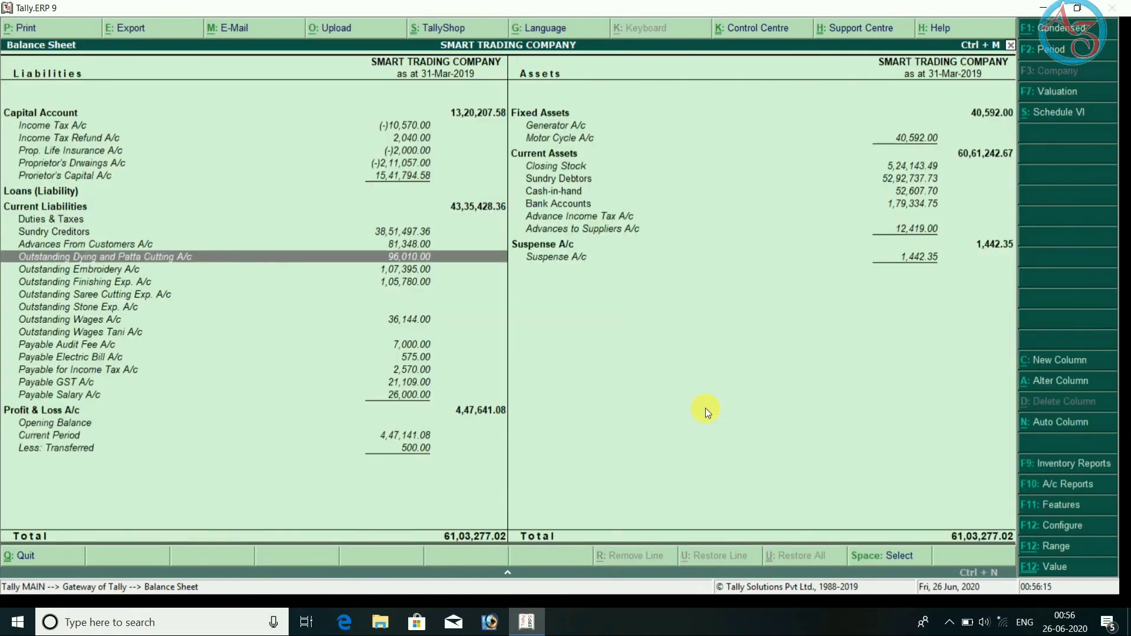
{"action": "key", "text": "Down"}
{"action": "key", "text": "Down"}
{"action": "key", "text": "Down"}
{"action": "key", "text": "Down"}
{"action": "key", "text": "Down"}
{"action": "key", "text": "Down"}
{"action": "key", "text": "Down"}
{"action": "key", "text": "Down"}
{"action": "key", "text": "Down"}
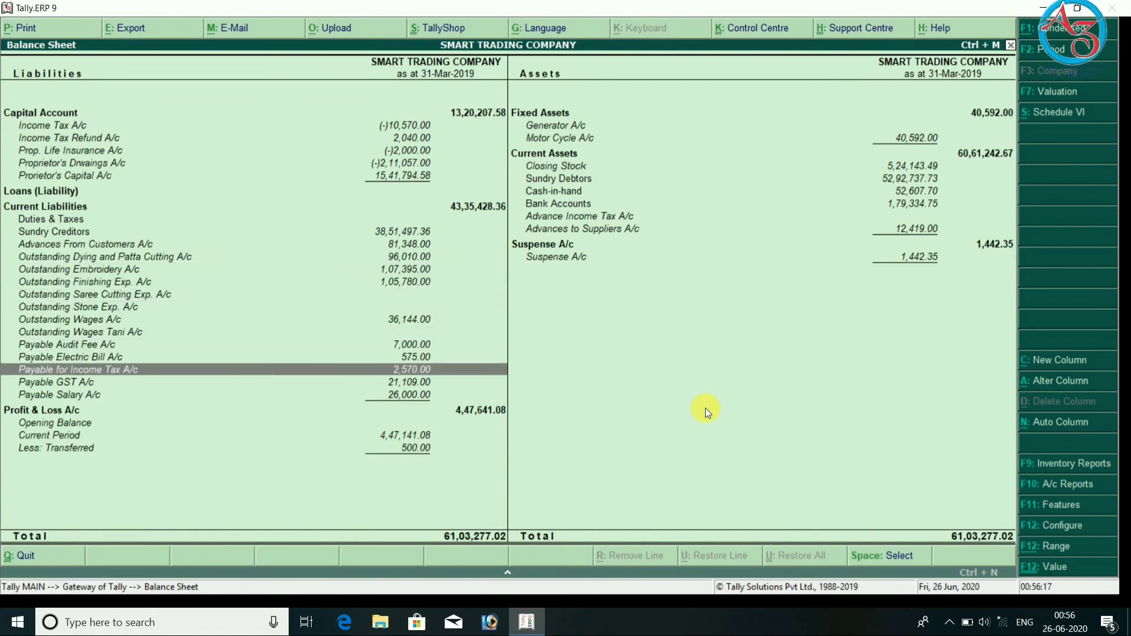
{"action": "key", "text": "Down"}
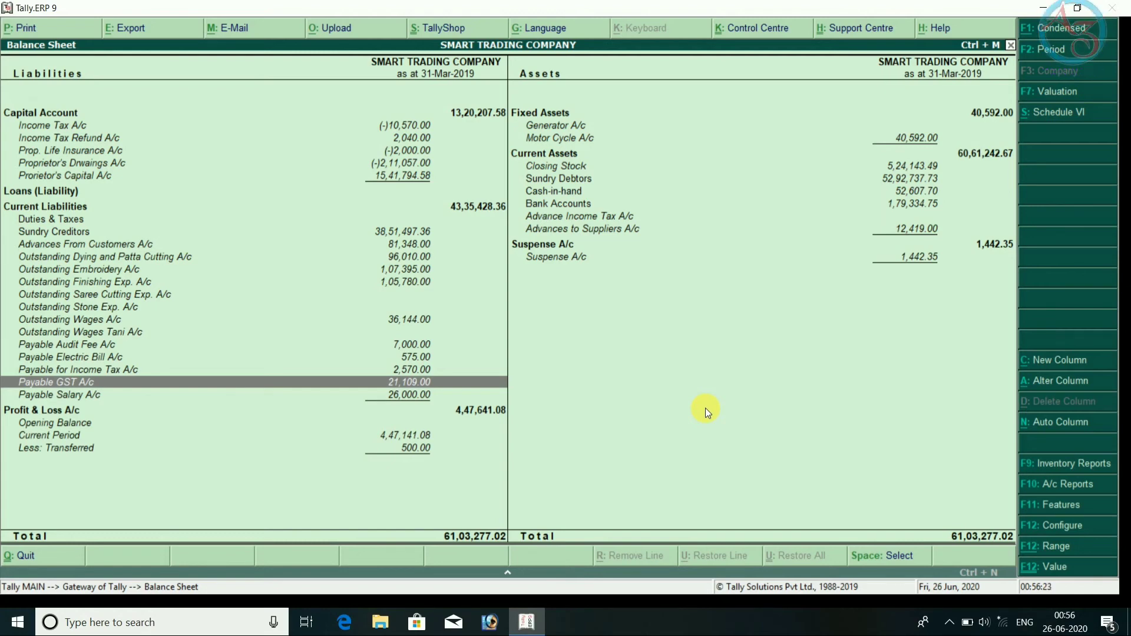
{"action": "key", "text": "Return"}
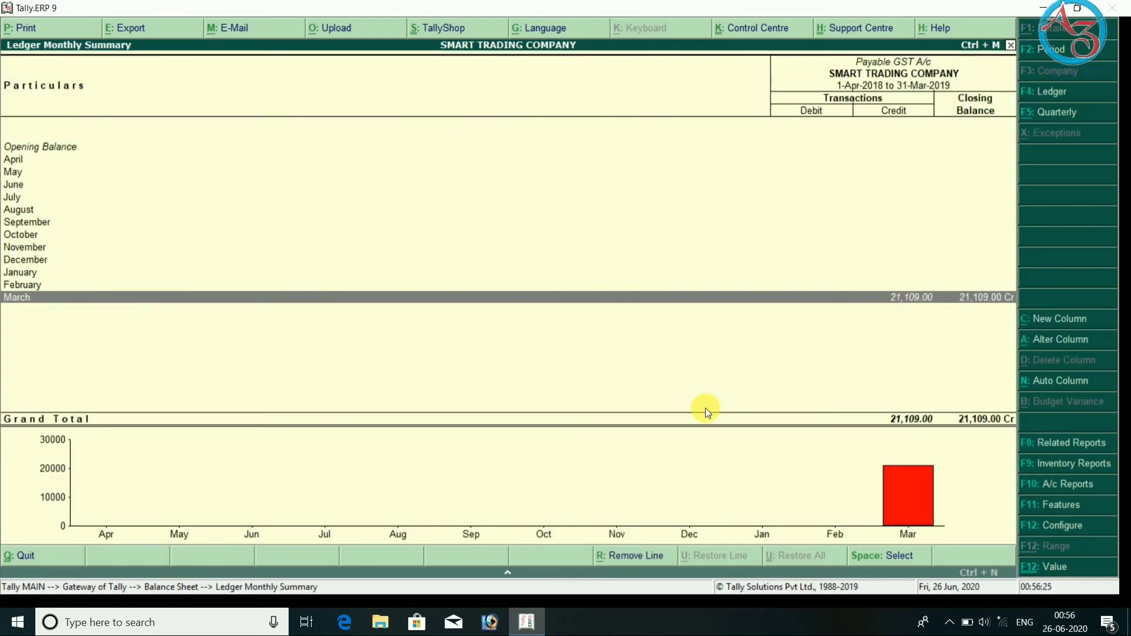
{"action": "key", "text": "Return"}
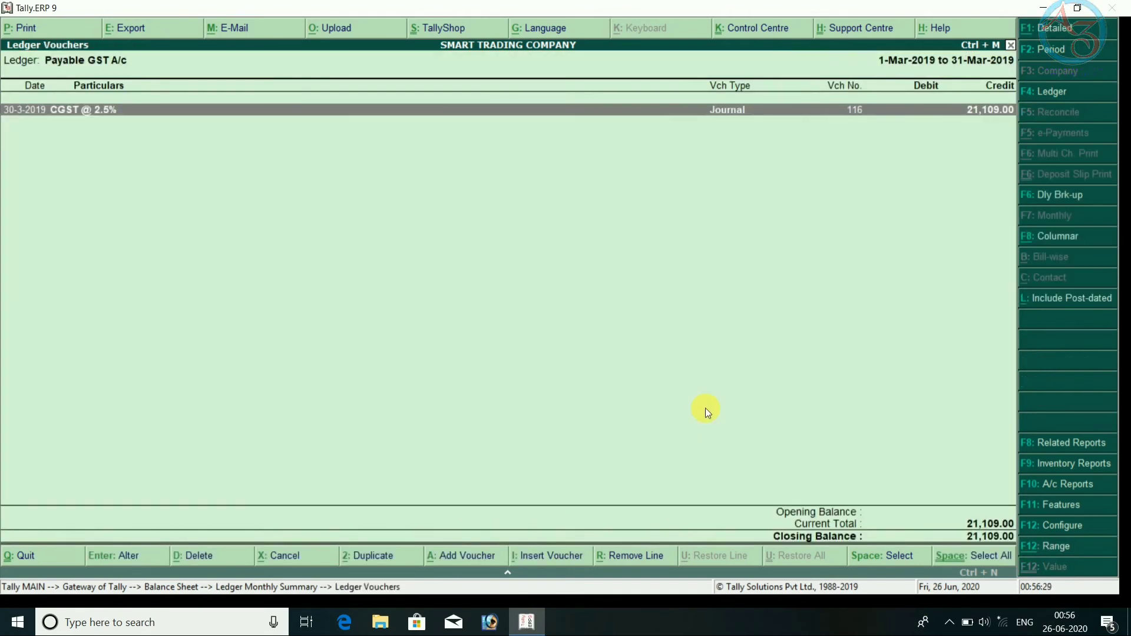
{"action": "key", "text": "Return"}
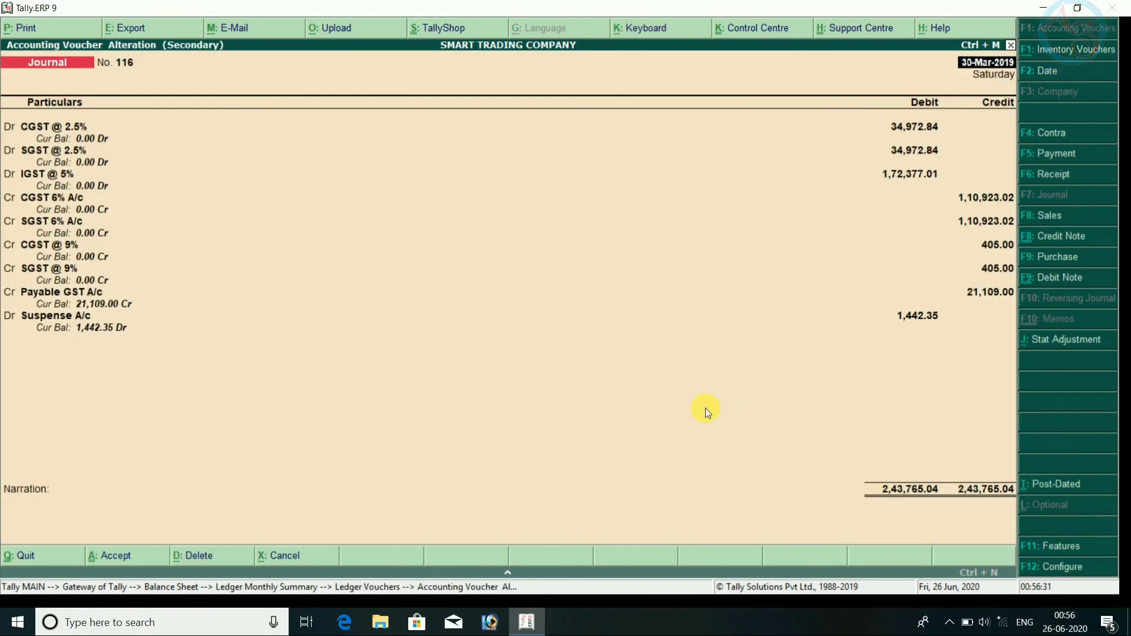
Step: Review the journal's CGST, SGST and IGST debit and credit lines up to the Payable GST A/c credit amount
{"action": "key", "text": "Down"}
{"action": "key", "text": "Down"}
{"action": "key", "text": "Down"}
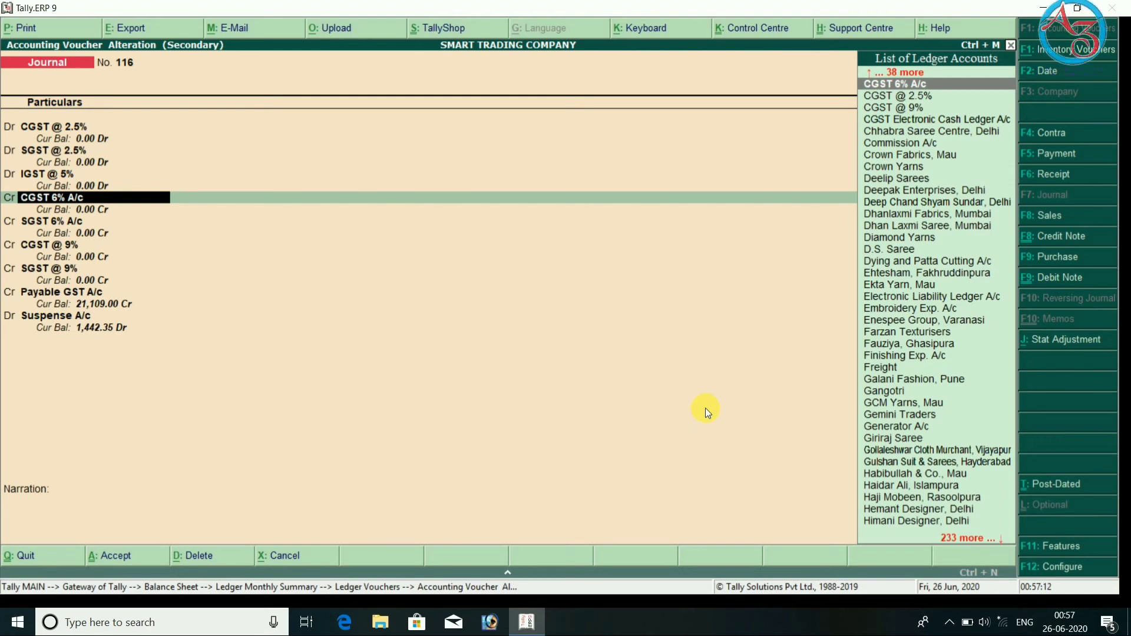
{"action": "key", "text": "Return"}
{"action": "key", "text": "Return"}
{"action": "key", "text": "Return"}
{"action": "key", "text": "Return"}
{"action": "key", "text": "Return"}
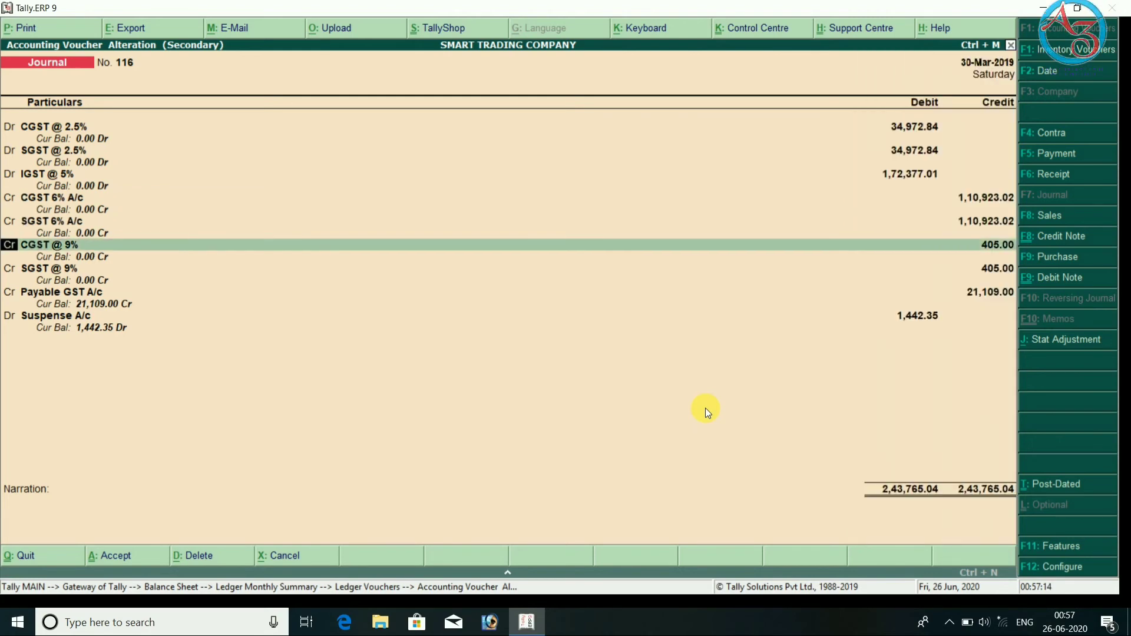
{"action": "key", "text": "Return"}
{"action": "key", "text": "Return"}
{"action": "key", "text": "Return"}
{"action": "key", "text": "Return"}
{"action": "key", "text": "Return"}
{"action": "key", "text": "Return"}
{"action": "key", "text": "Return"}
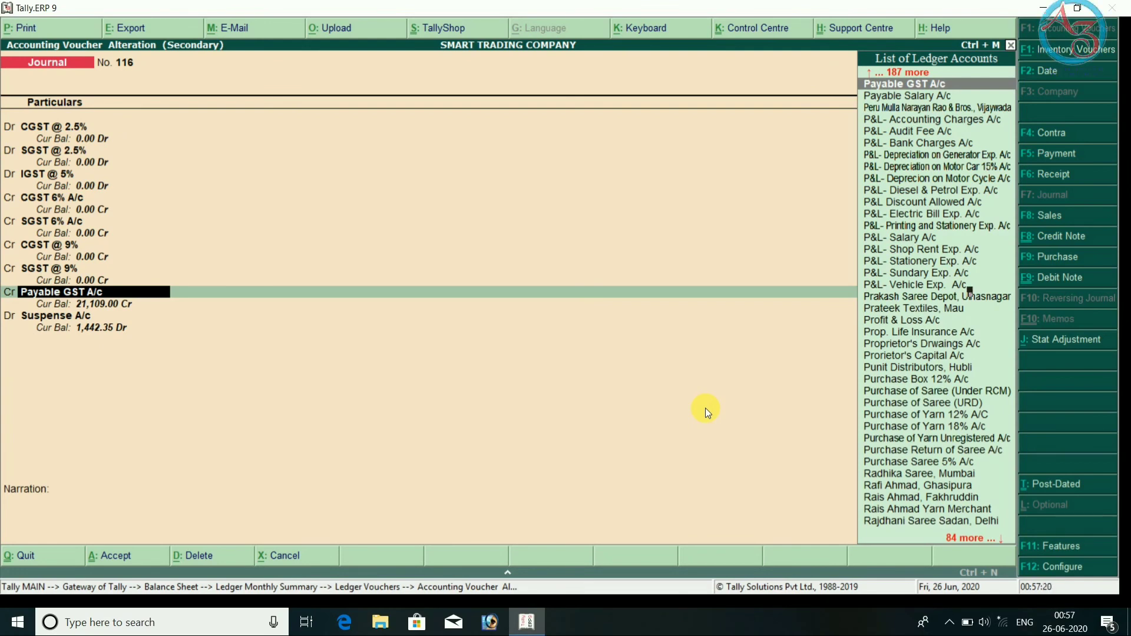
{"action": "key", "text": "Return"}
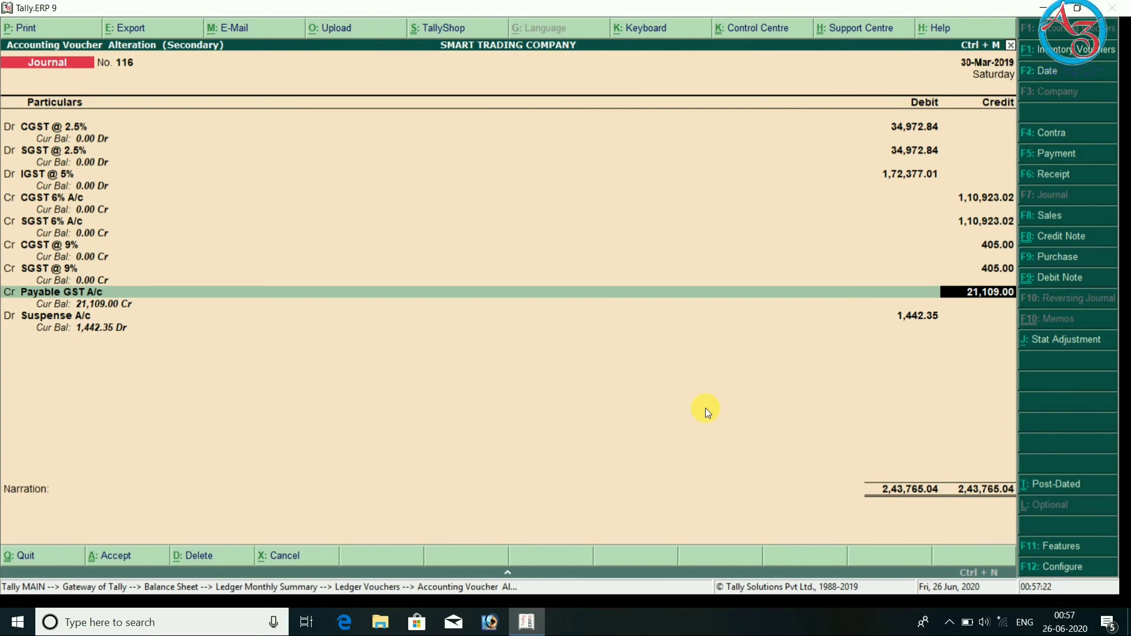
Step: Open the ledger alteration of Payable GST A/c from its credit line, check its group and close it without changes
{"action": "key", "text": "BackSpace"}
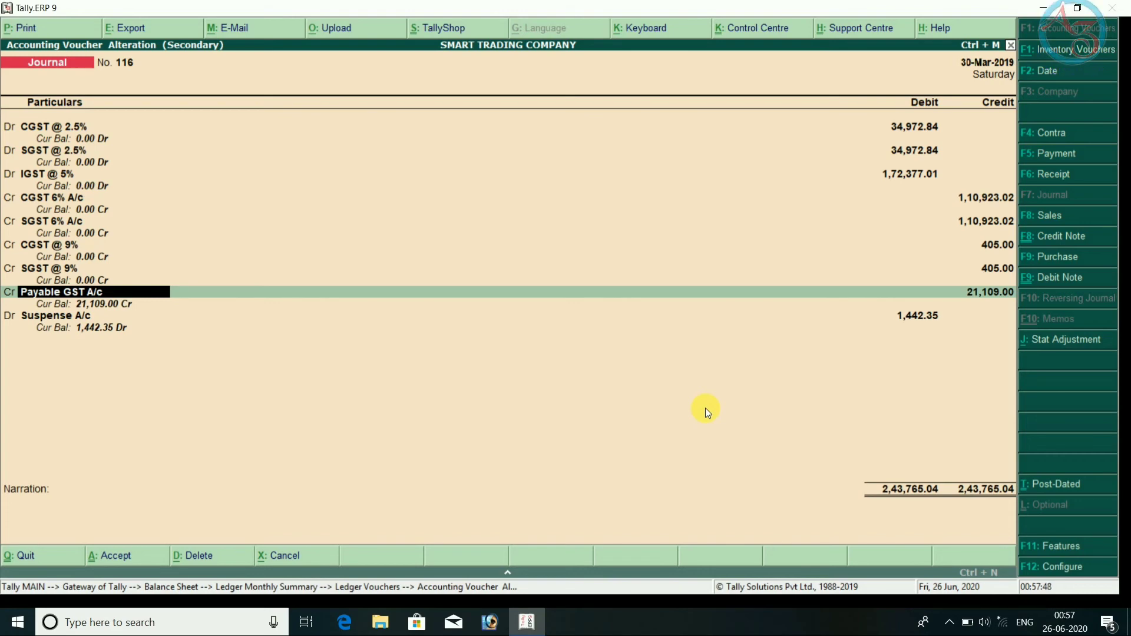
{"action": "key", "text": "ctrl+Return"}
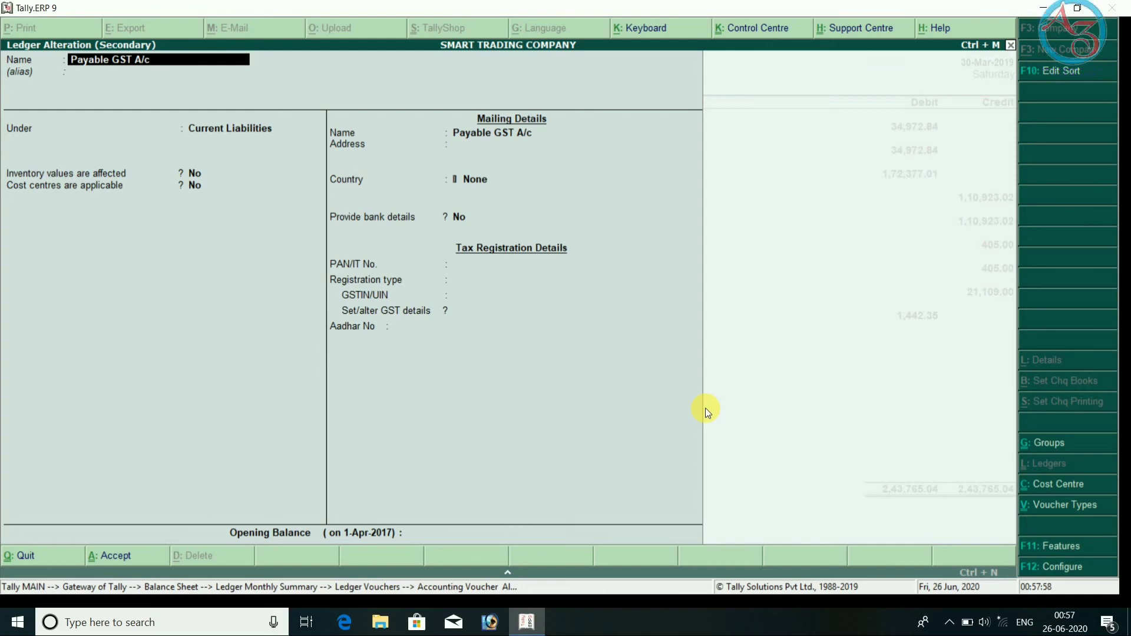
{"action": "key", "text": "Escape"}
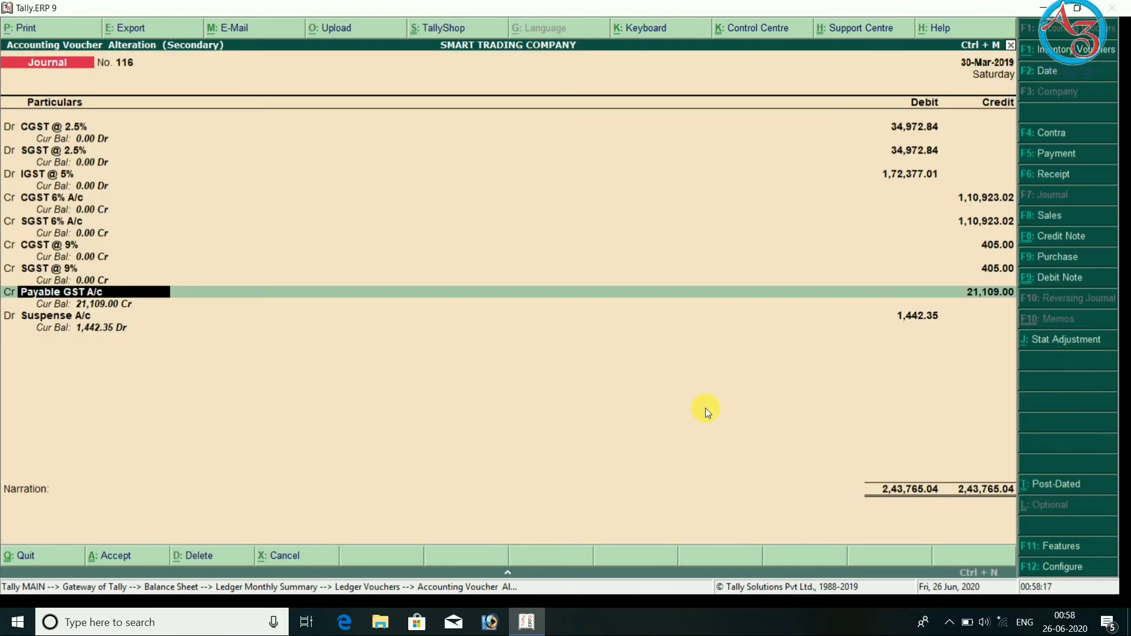
Step: Keep the Payable GST A/c credit of 21,109.00 and the Suspense A/c debit of 1,442.35, and accept the GST journal
{"action": "key", "text": "Return"}
{"action": "key", "text": "Return"}
{"action": "key", "text": "Return"}
{"action": "key", "text": "Return"}
{"action": "key", "text": "Return"}
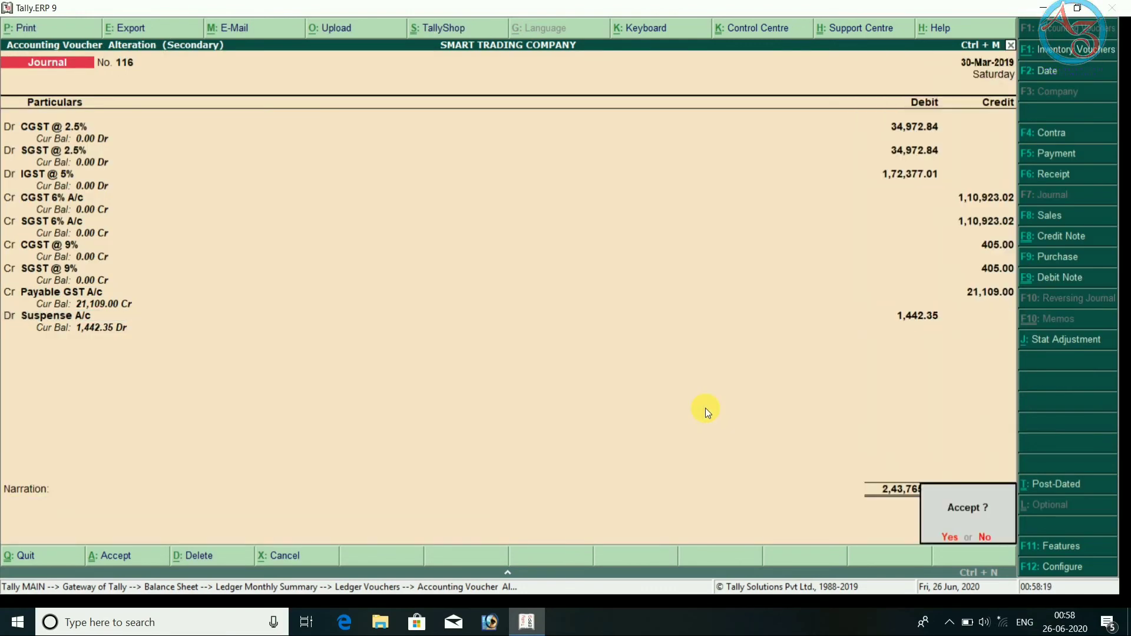
{"action": "key", "text": "Return"}
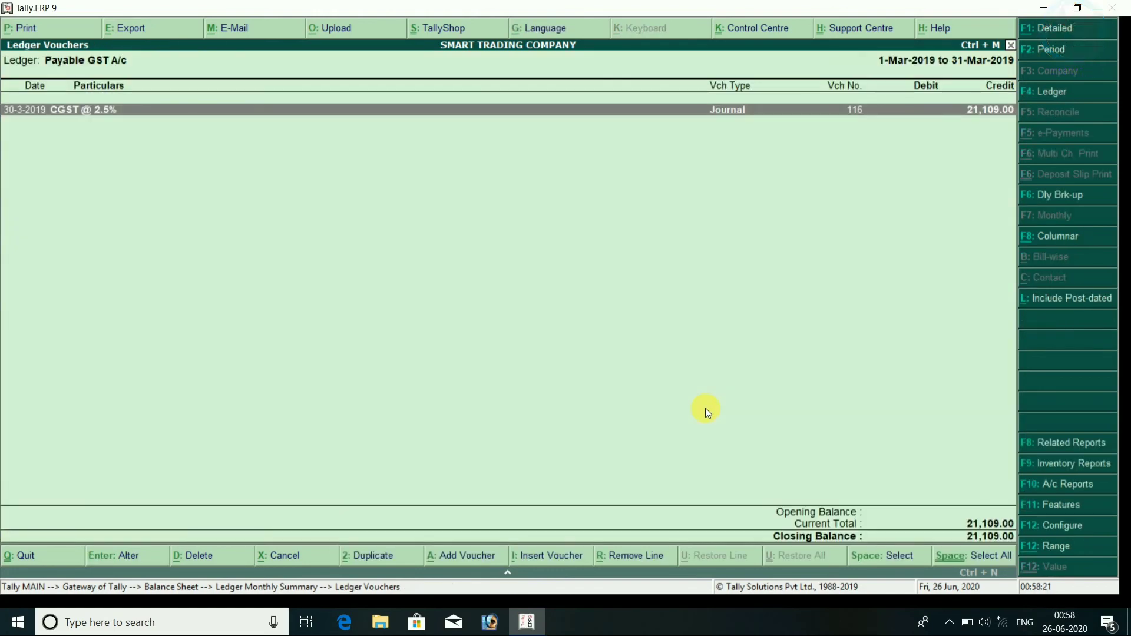
Step: Return to the Balance Sheet and drill down from Payable for Income Tax A/c through March to the journal of 31-3-2019
{"action": "key", "text": "Escape"}
{"action": "key", "text": "Escape"}
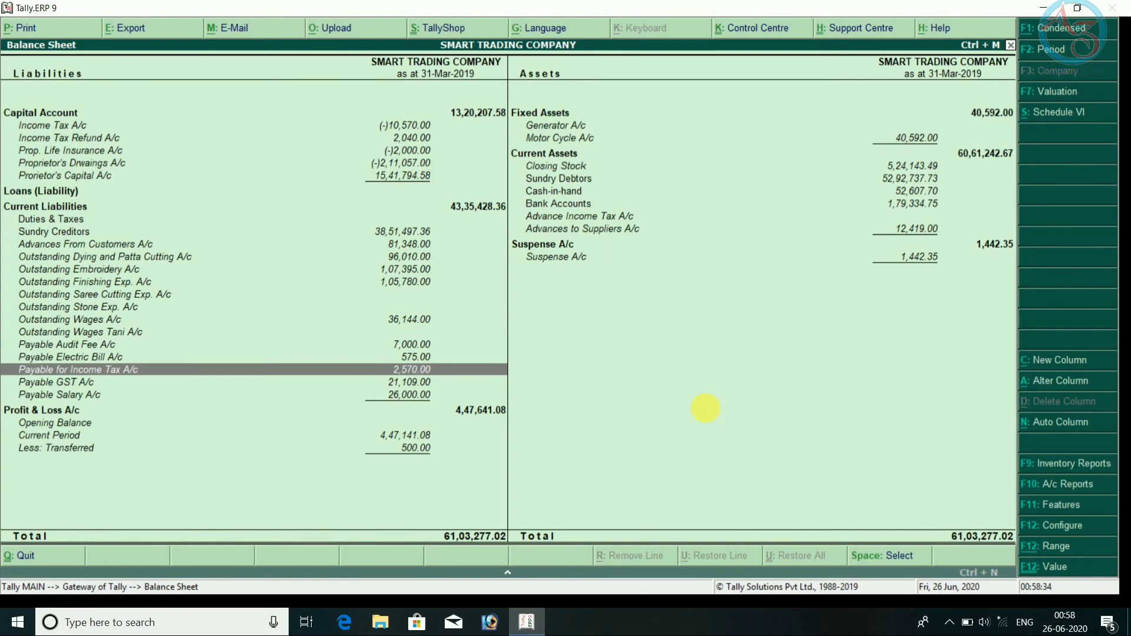
{"action": "key", "text": "Return"}
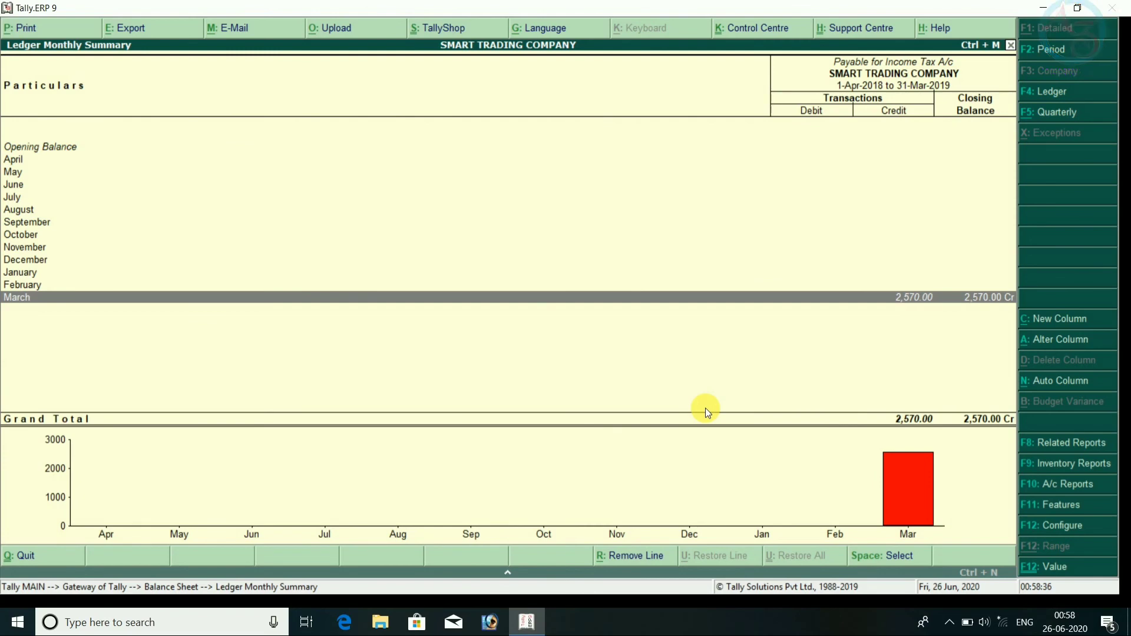
{"action": "key", "text": "Return"}
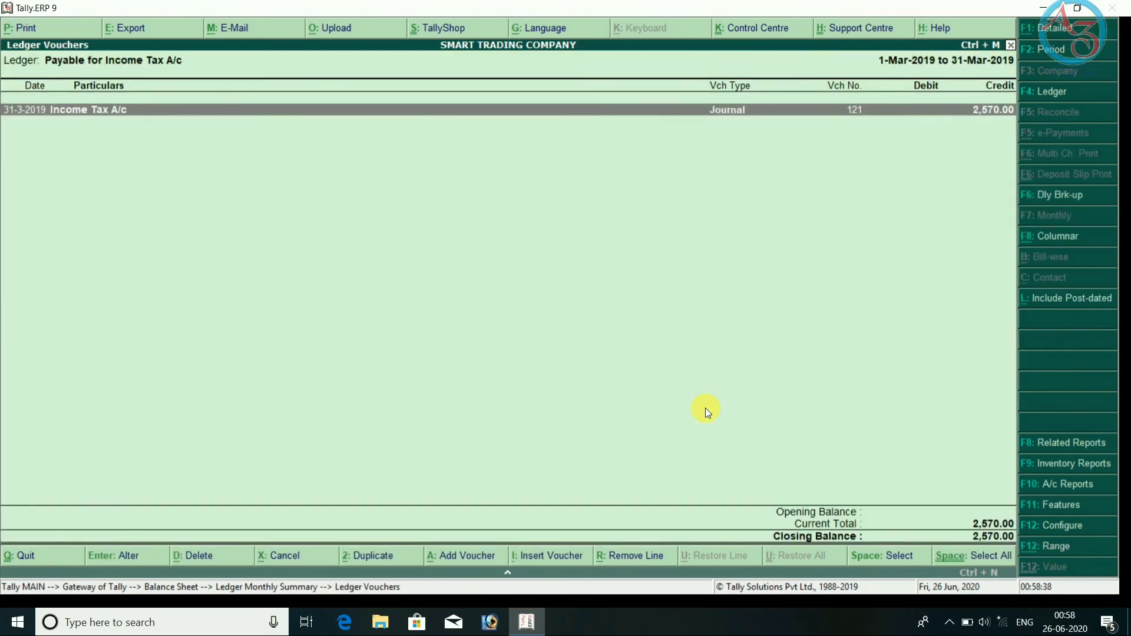
{"action": "key", "text": "Return"}
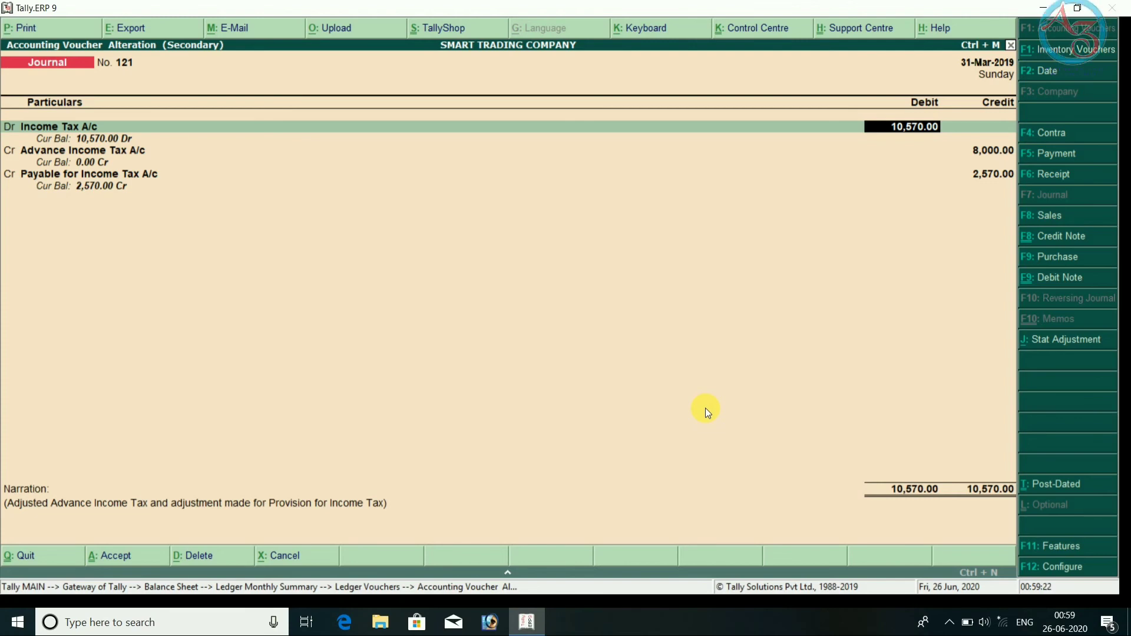
Step: Review the income tax journal's Income Tax, Advance Income Tax and Payable for Income Tax lines, keeping the amounts and narration
{"action": "key", "text": "Return"}
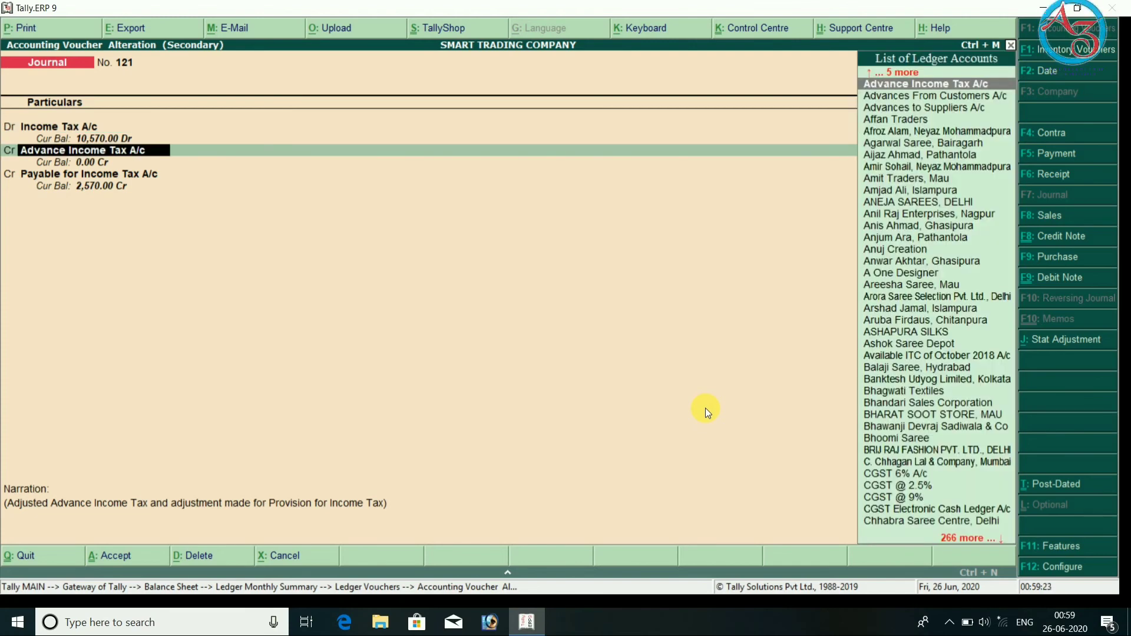
{"action": "key", "text": "Return"}
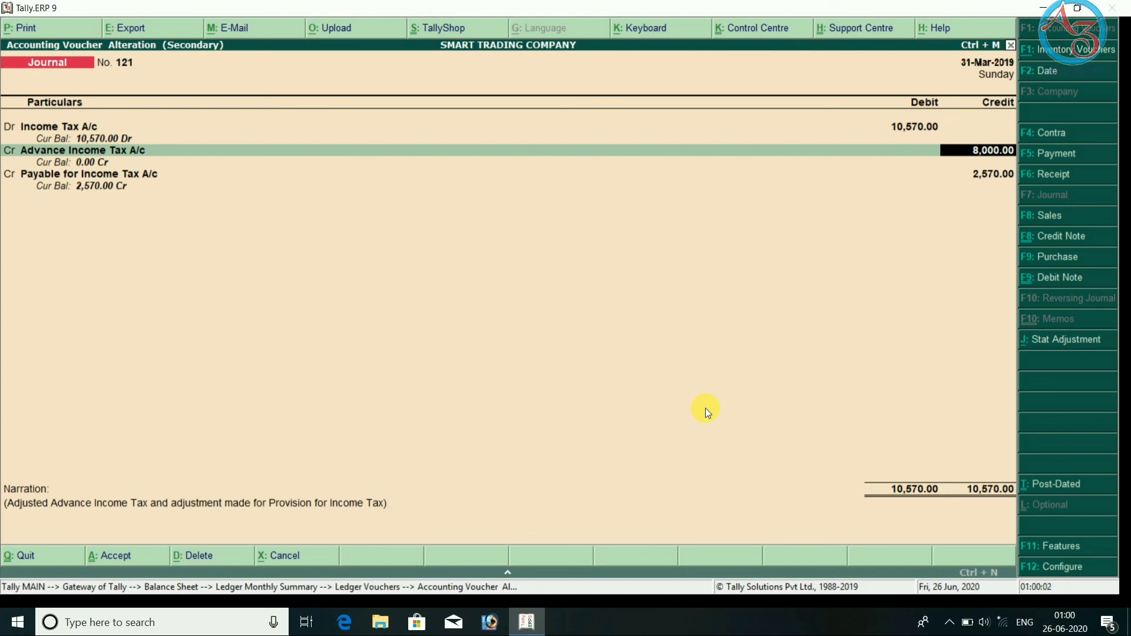
{"action": "key", "text": "Return"}
{"action": "key", "text": "Return"}
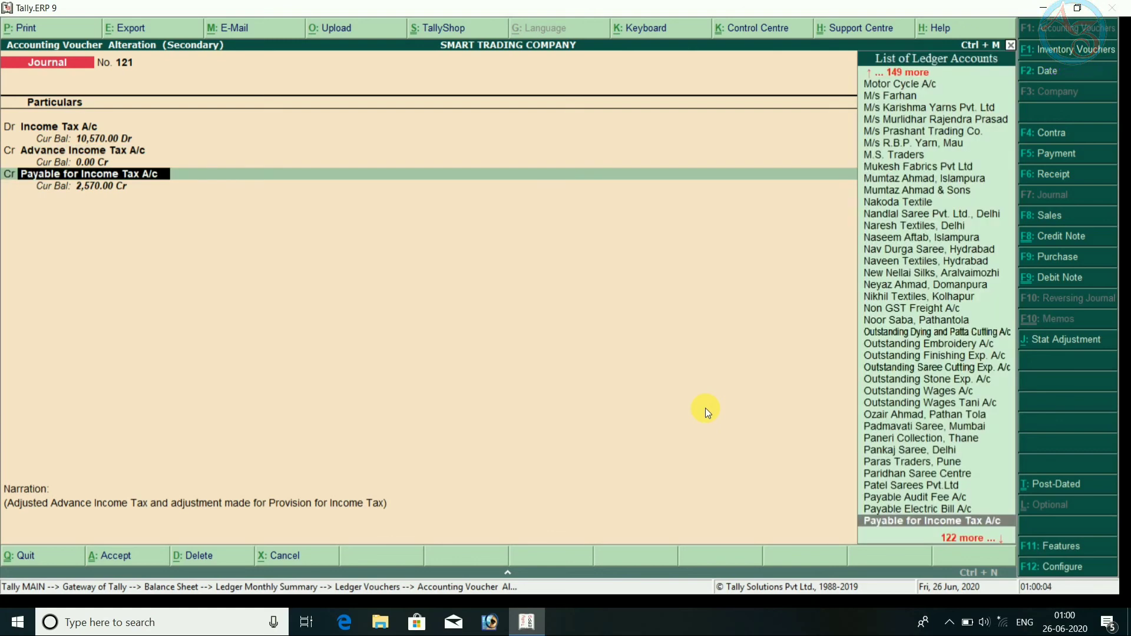
{"action": "key", "text": "Return"}
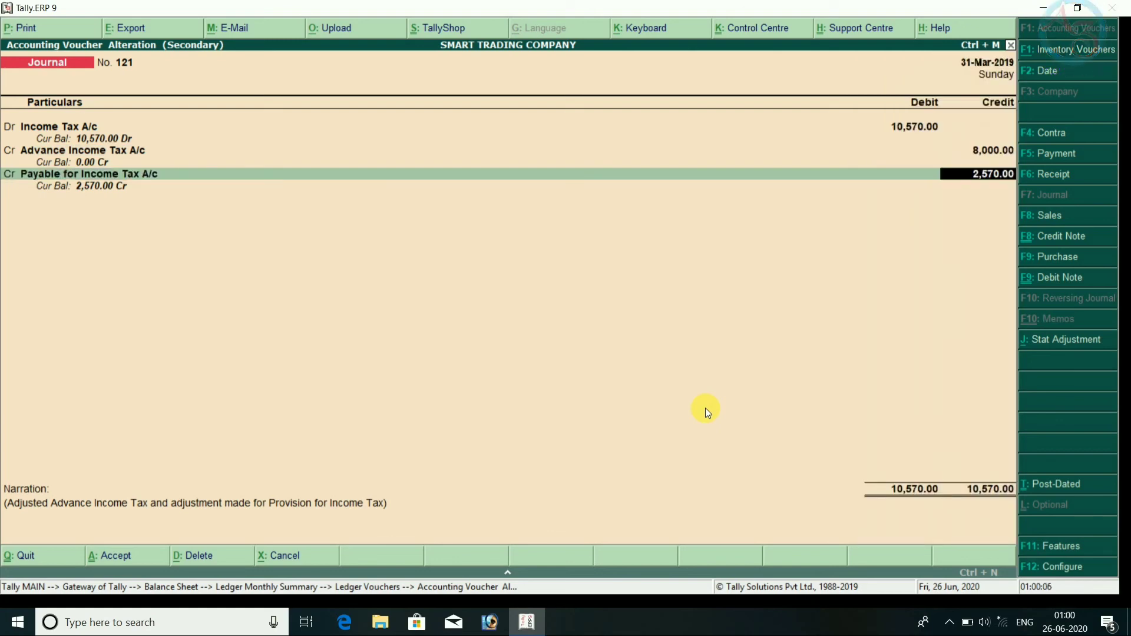
{"action": "key", "text": "Return"}
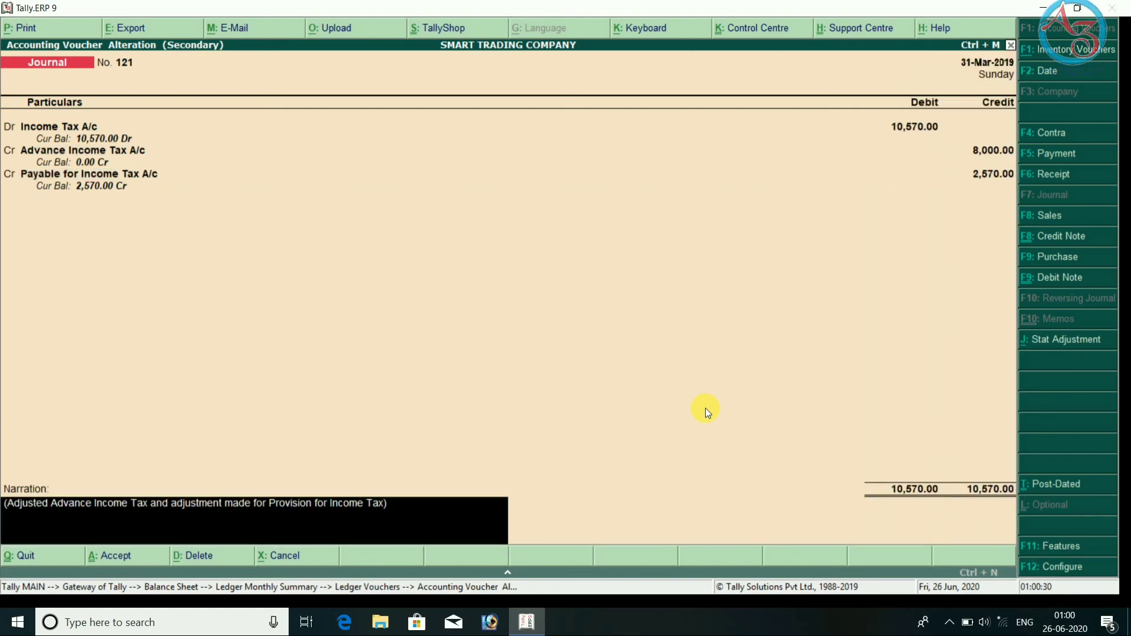
{"action": "key", "text": "Return"}
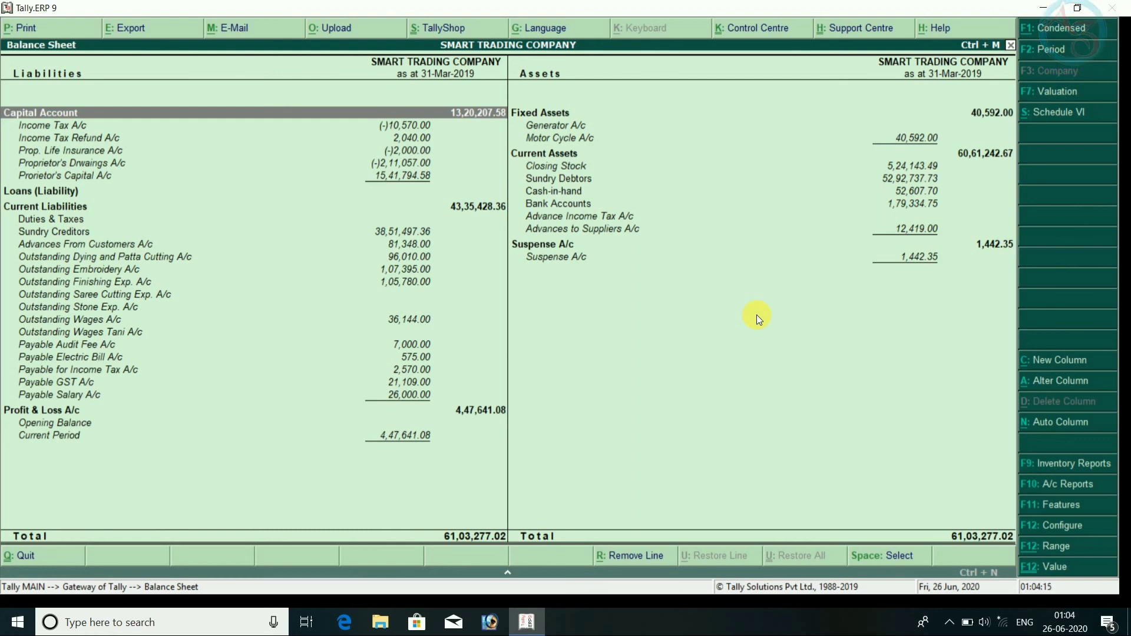
Step: Review the Balance Sheet's liabilities from Capital Account through the payable accounts down to Profit & Loss A/c
{"action": "key", "text": "Down"}
{"action": "key", "text": "Down"}
{"action": "key", "text": "Down"}
{"action": "key", "text": "Down"}
{"action": "key", "text": "Down"}
{"action": "key", "text": "Down"}
{"action": "key", "text": "Down"}
{"action": "key", "text": "Down"}
{"action": "key", "text": "Down"}
{"action": "key", "text": "Down"}
{"action": "key", "text": "Down"}
{"action": "key", "text": "Down"}
{"action": "key", "text": "Down"}
{"action": "key", "text": "Down"}
{"action": "key", "text": "Down"}
{"action": "key", "text": "Down"}
{"action": "key", "text": "Down"}
{"action": "key", "text": "Down"}
{"action": "key", "text": "Down"}
{"action": "key", "text": "Down"}
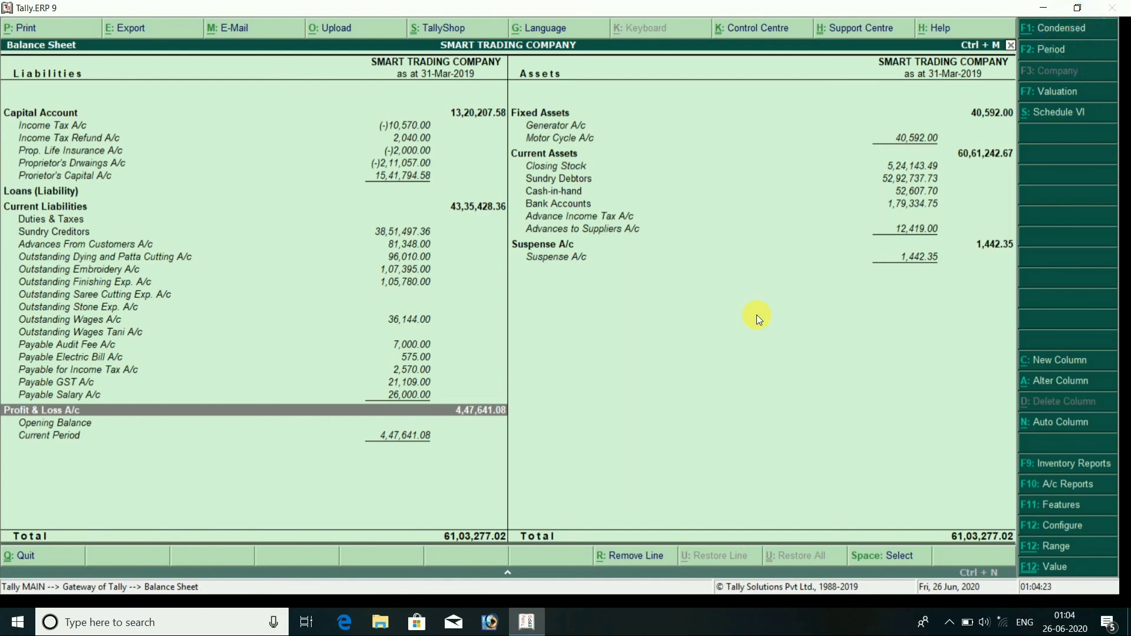
Step: Leave the Balance Sheet for the Gateway of Tally and decline to quit the program
{"action": "key", "text": "Escape"}
{"action": "key", "text": "Escape"}
{"action": "key", "text": "n"}
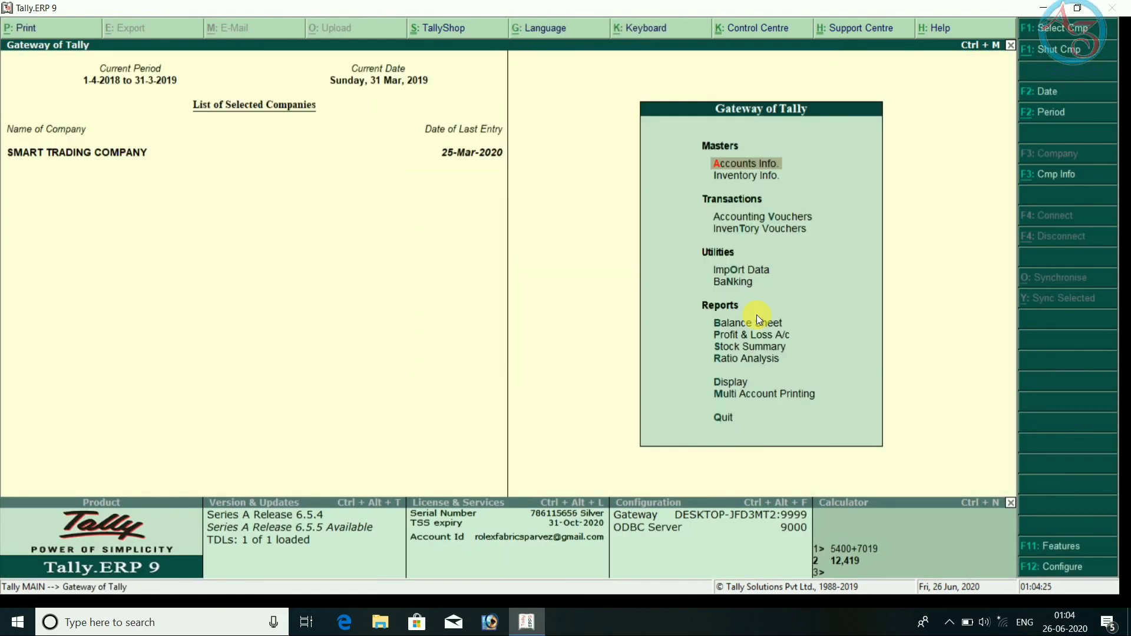
Step: Start a journal voucher dated 31-Mar-2019 and debit Profit & Loss A/c with 4,47,641.08
{"action": "key", "text": "Down"}
{"action": "key", "text": "Down"}
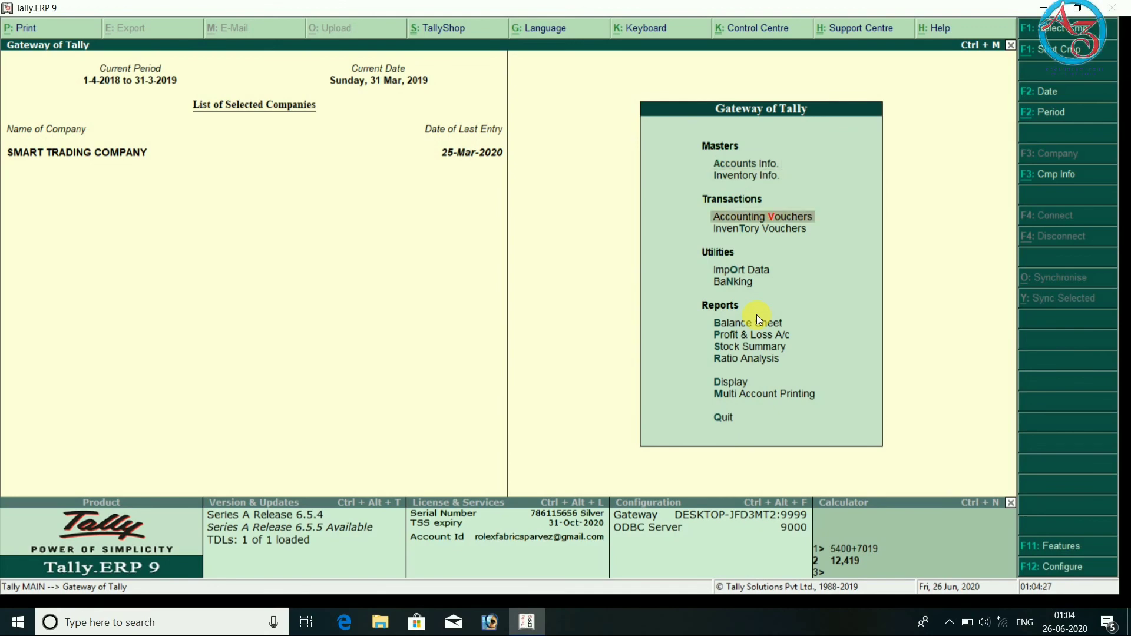
{"action": "key", "text": "Return"}
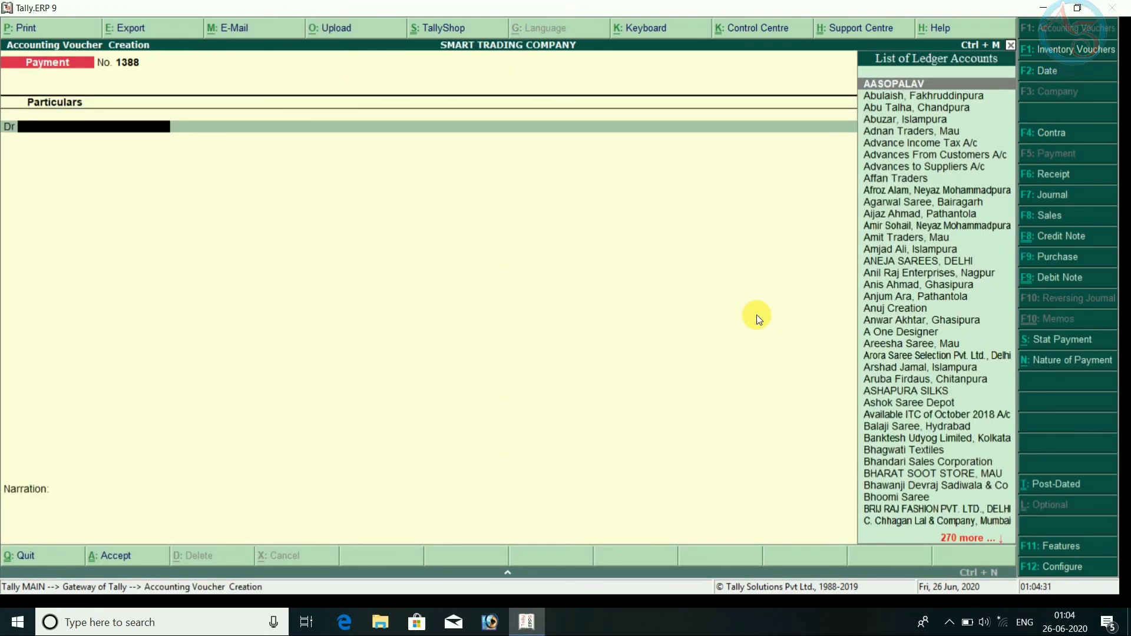
{"action": "key", "text": "F7"}
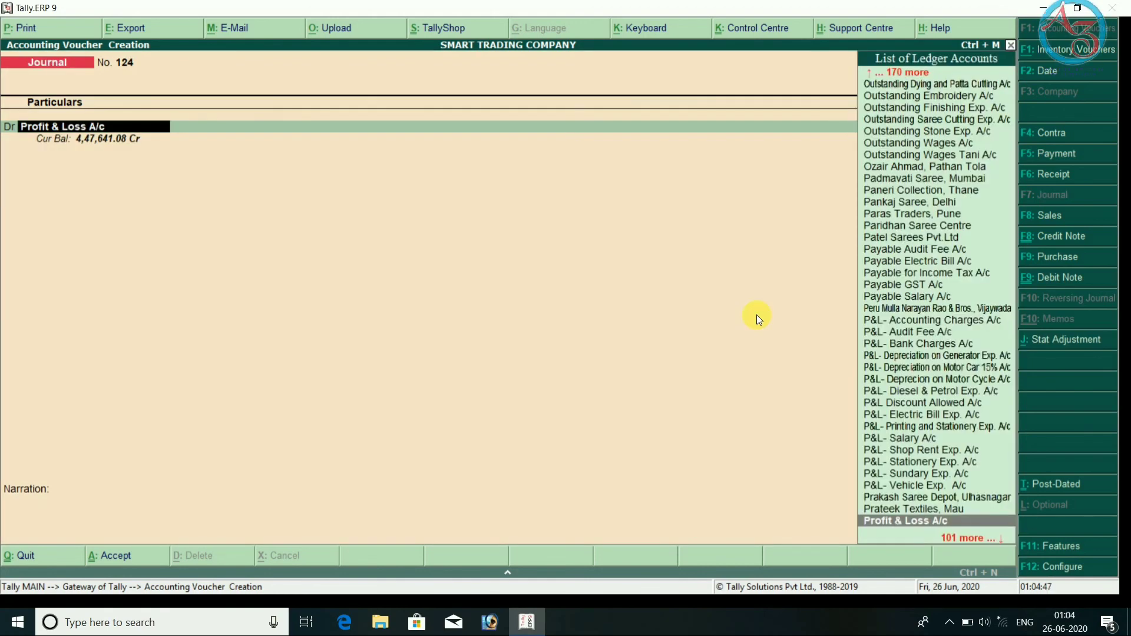
{"action": "key", "text": "Return"}
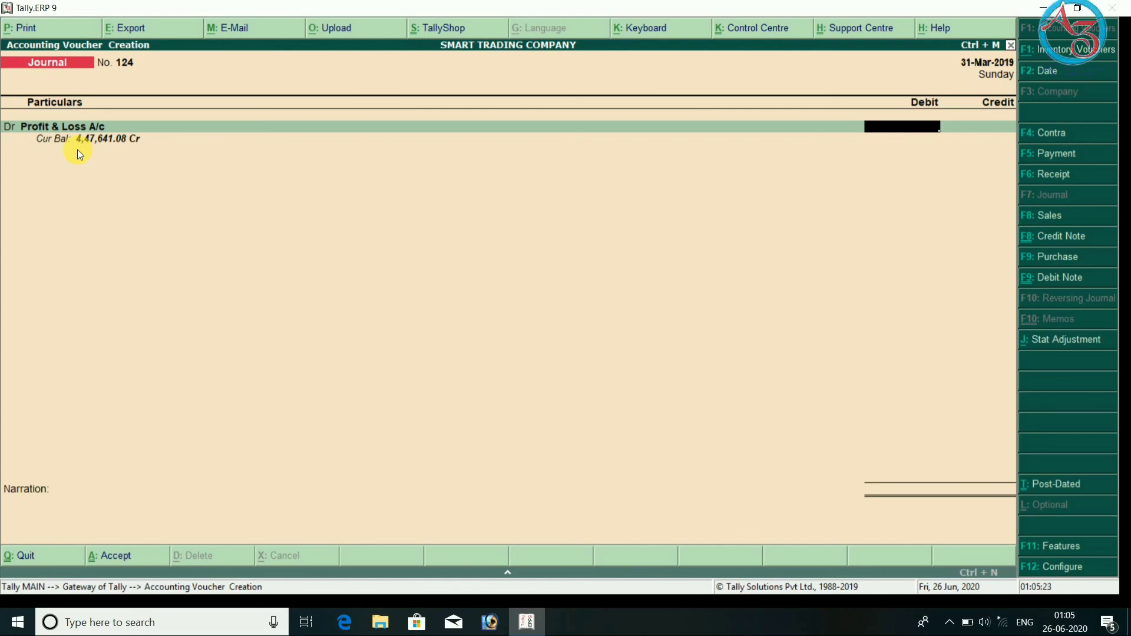
{"action": "type", "text": "4,47,"}
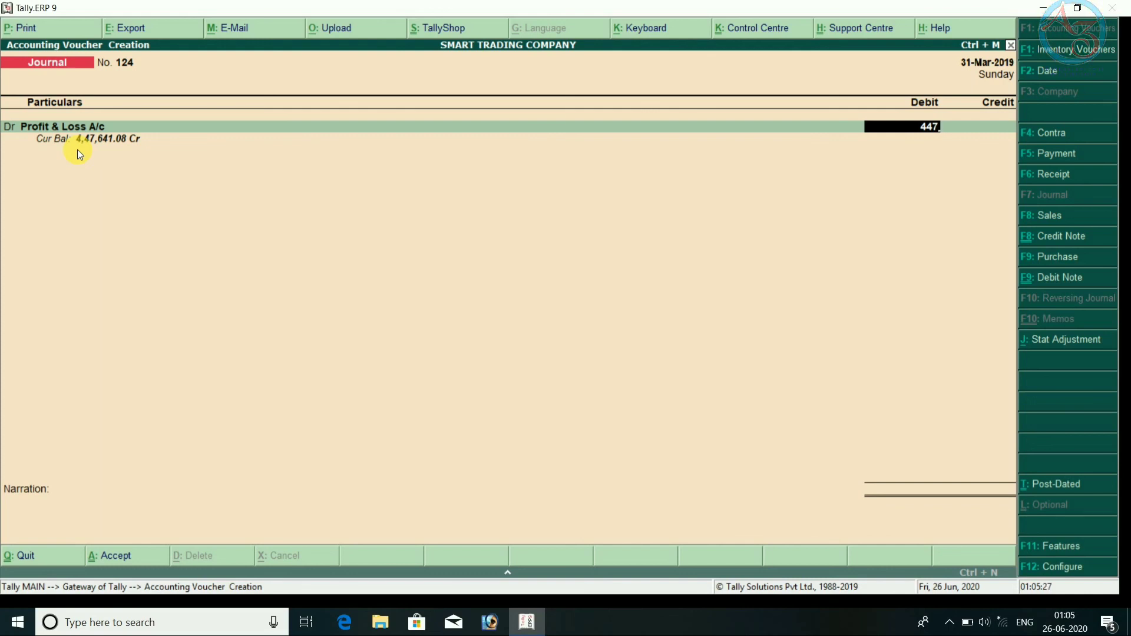
{"action": "type", "text": "641.08"}
{"action": "key", "text": "Return"}
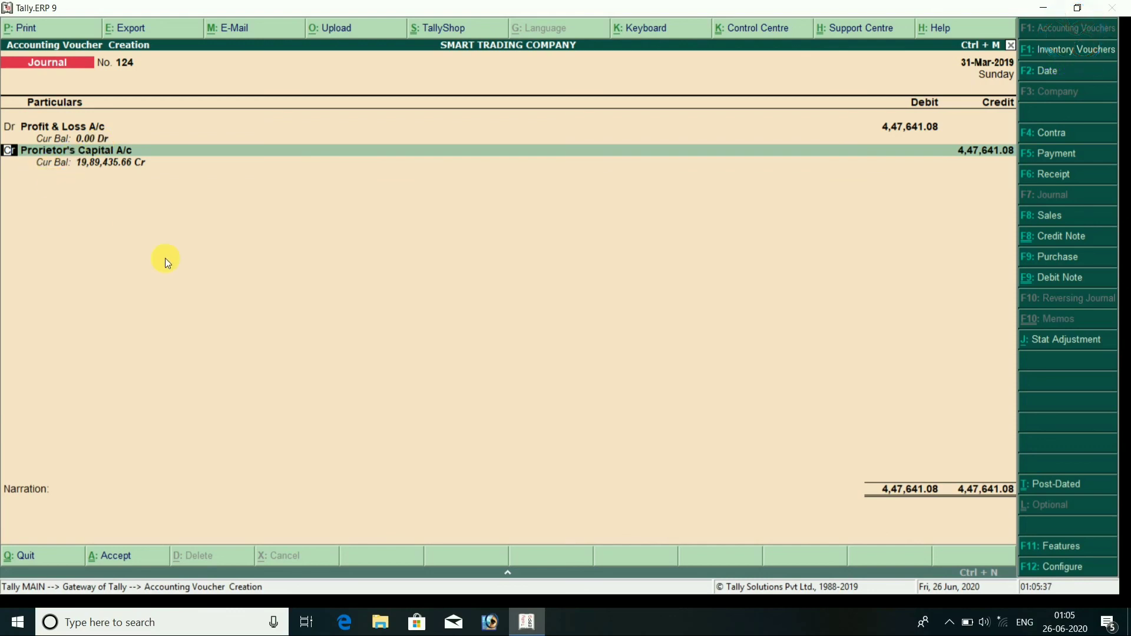
Step: Credit Prorietor's Capital A/c with 4,47,641.08 and save the journal voucher without a narration
{"action": "key", "text": "Return"}
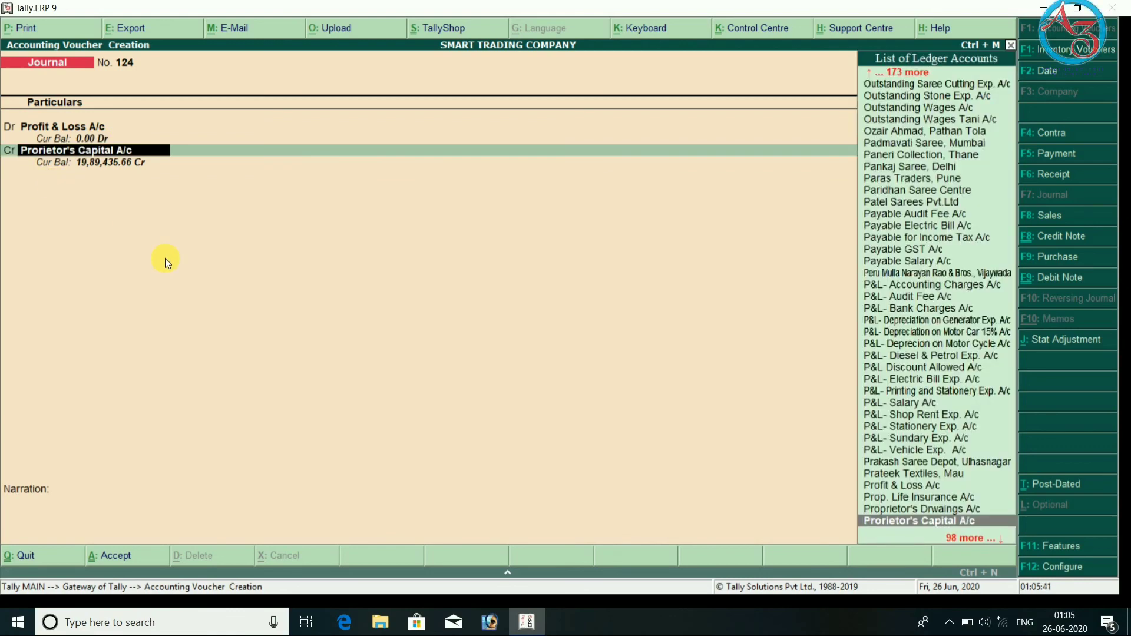
{"action": "key", "text": "Return"}
{"action": "key", "text": "Return"}
{"action": "key", "text": "Return"}
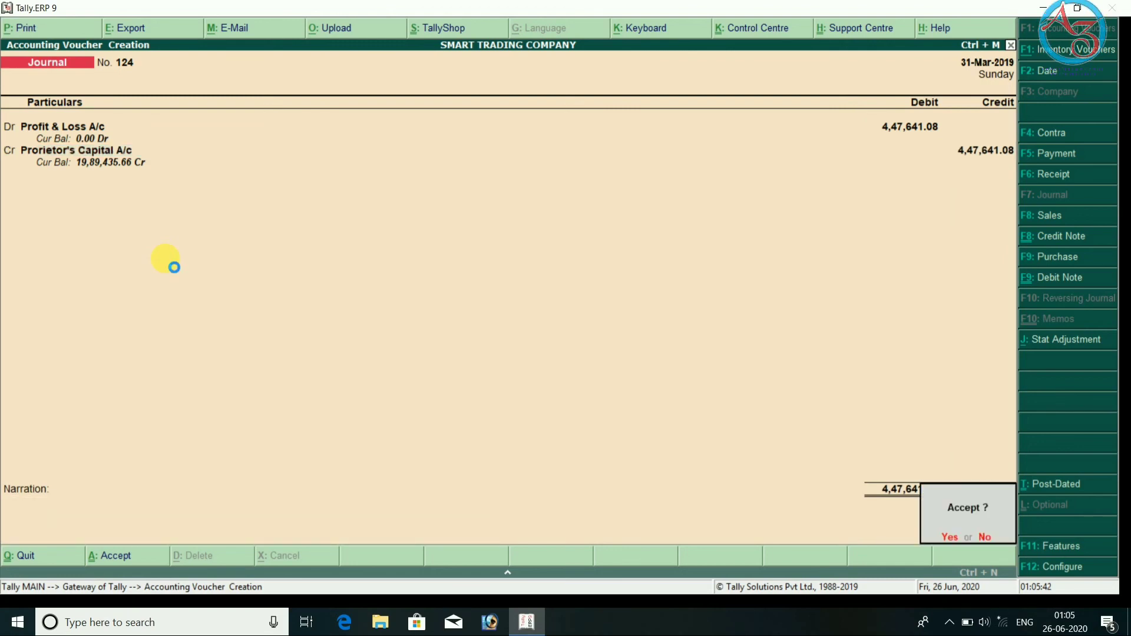
{"action": "key", "text": "Return"}
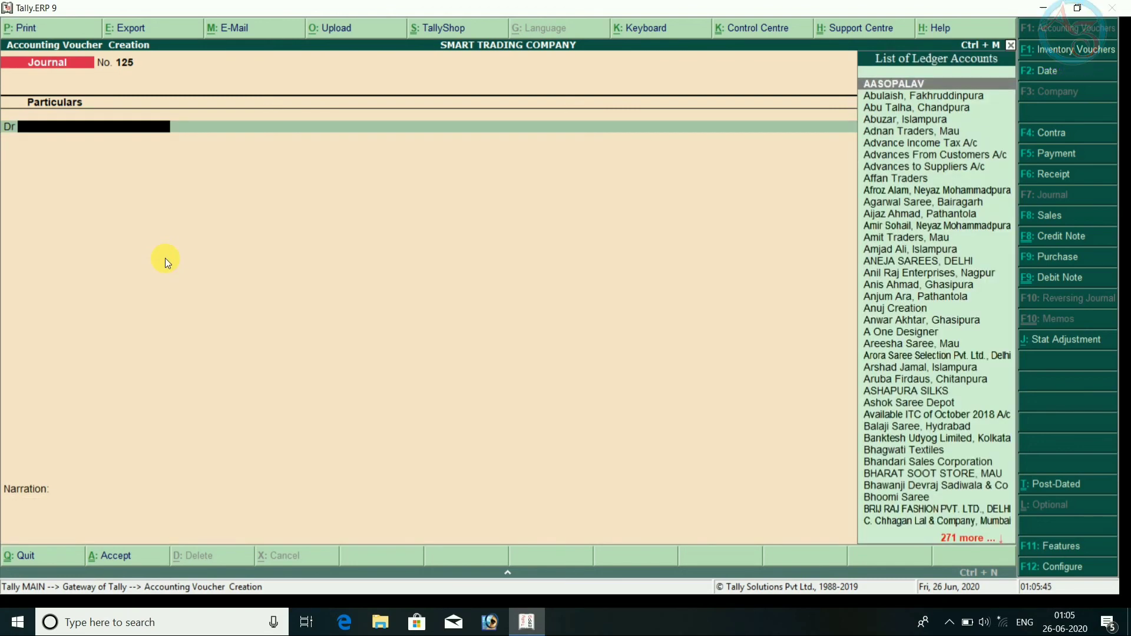
Step: Leave voucher creation and open the Balance Sheet in its detailed view
{"action": "key", "text": "Escape"}
{"action": "key", "text": "Return"}
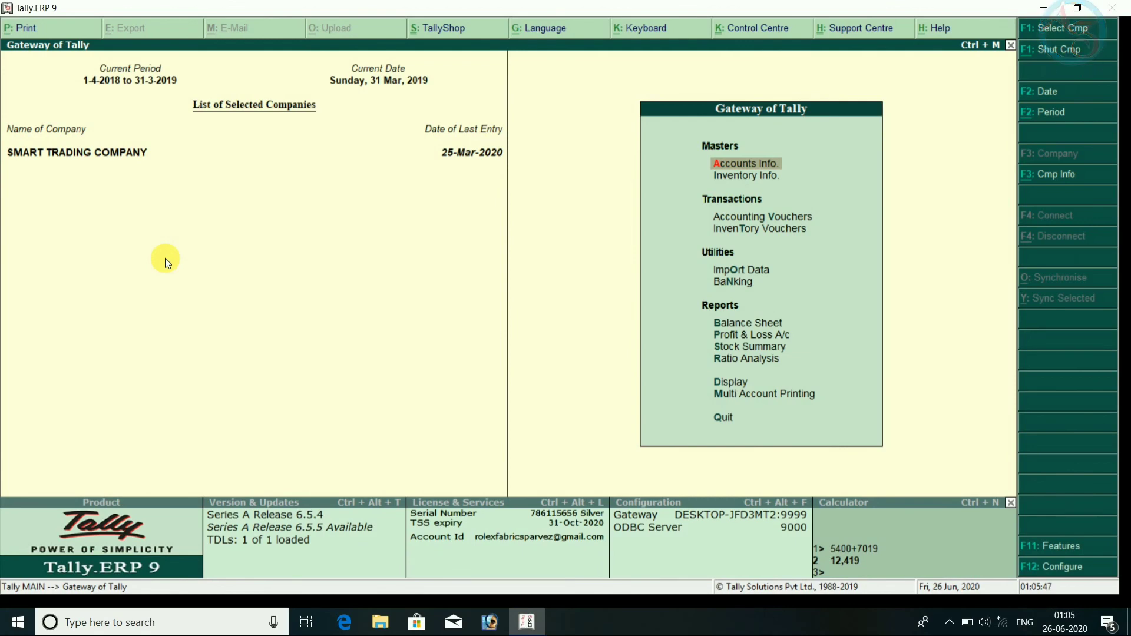
{"action": "key", "text": "b"}
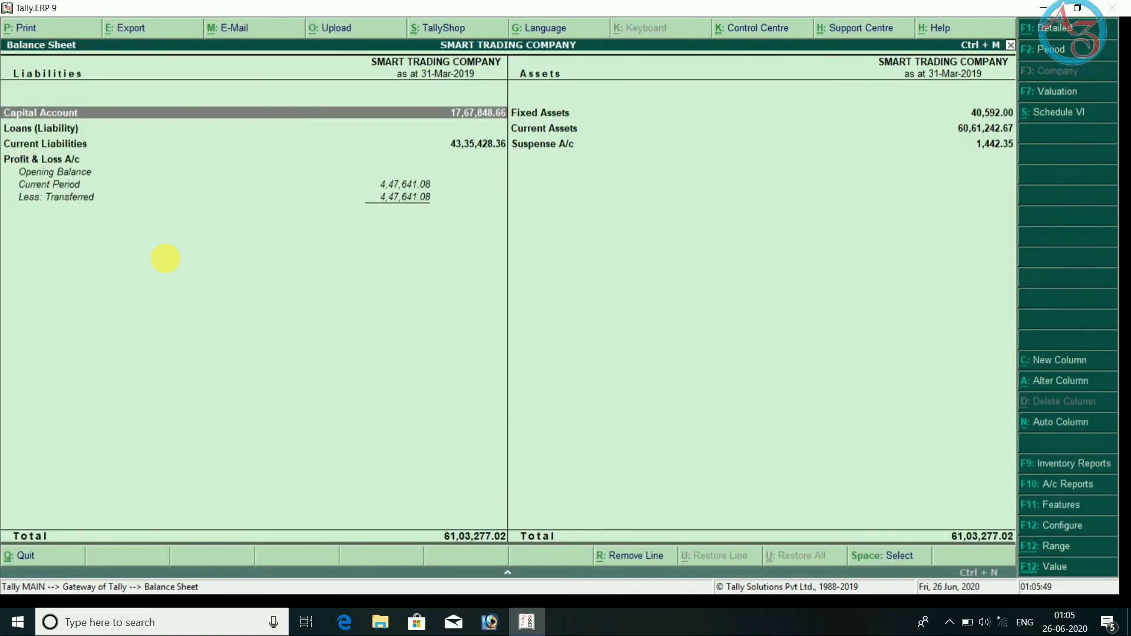
{"action": "key", "text": "alt+F1"}
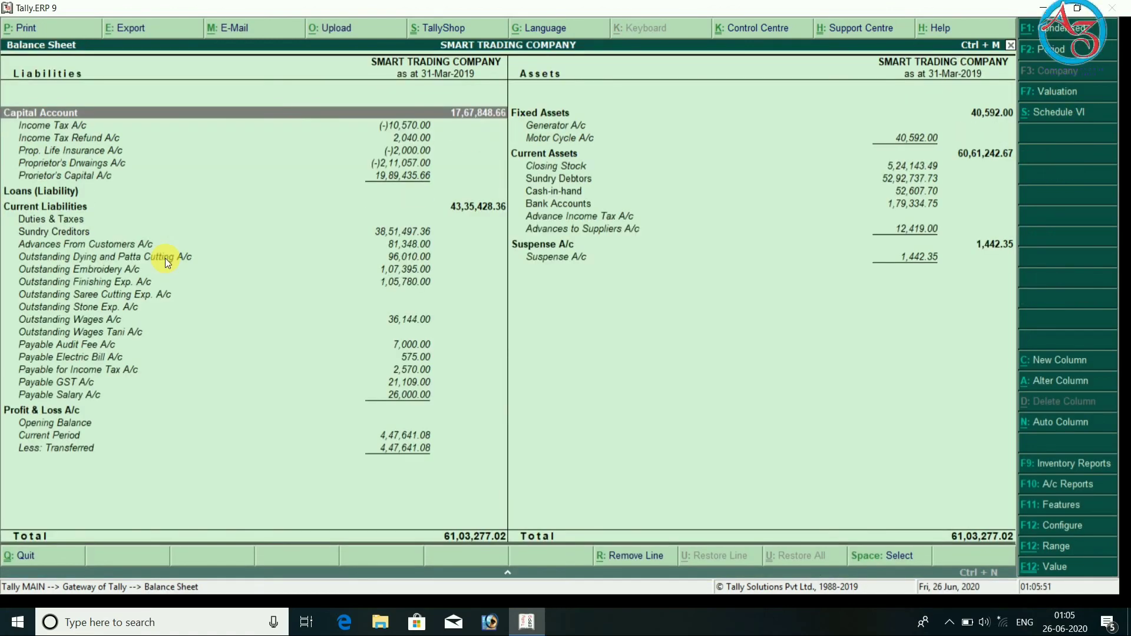
Step: Set the Balance Sheet period from 1-4-2018 to 31-3-2019
{"action": "key", "text": "F2"}
{"action": "key", "text": "Return"}
{"action": "type", "text": "31"}
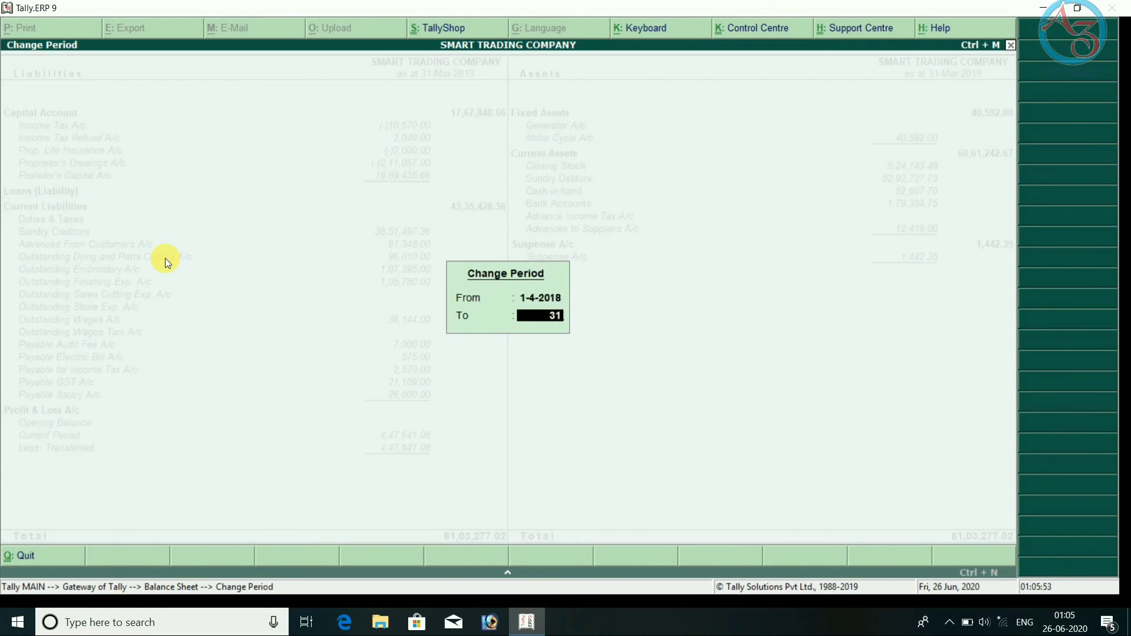
{"action": "type", "text": ".3"}
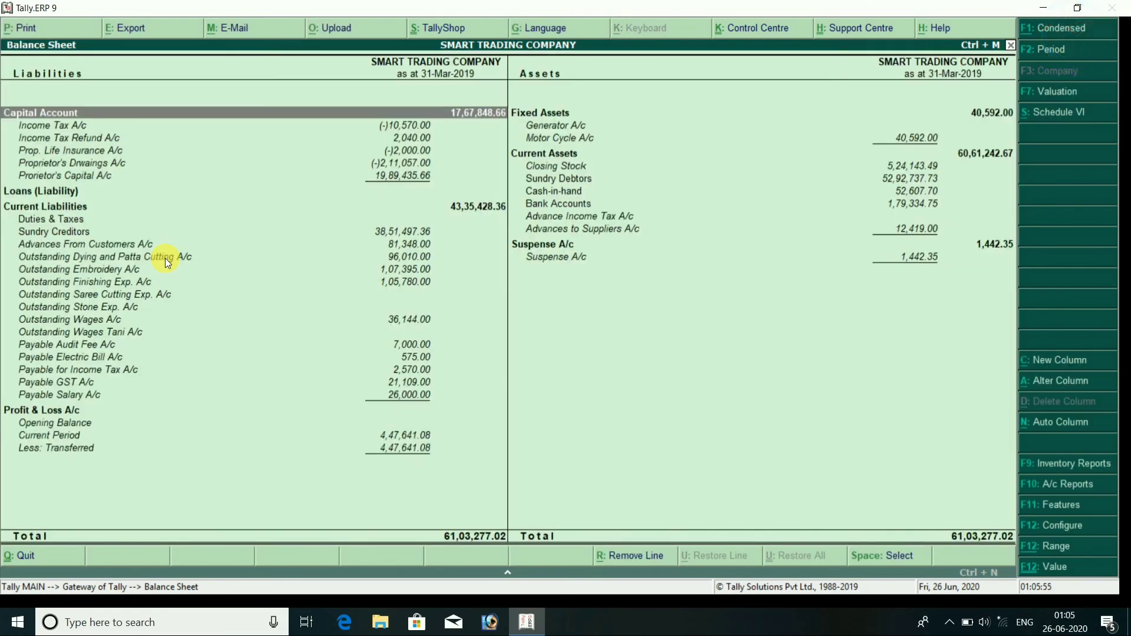
Step: Review the Balance Sheet's liabilities from Capital Account down to Profit & Loss A/c, including its transferred amount
{"action": "key", "text": "Down"}
{"action": "key", "text": "Down"}
{"action": "key", "text": "Down"}
{"action": "key", "text": "Down"}
{"action": "key", "text": "Down"}
{"action": "key", "text": "Down"}
{"action": "key", "text": "Down"}
{"action": "key", "text": "Down"}
{"action": "key", "text": "Down"}
{"action": "key", "text": "Down"}
{"action": "key", "text": "Down"}
{"action": "key", "text": "Down"}
{"action": "key", "text": "Down"}
{"action": "key", "text": "Down"}
{"action": "key", "text": "Down"}
{"action": "key", "text": "Down"}
{"action": "key", "text": "Down"}
{"action": "key", "text": "Down"}
{"action": "key", "text": "Down"}
{"action": "key", "text": "Down"}
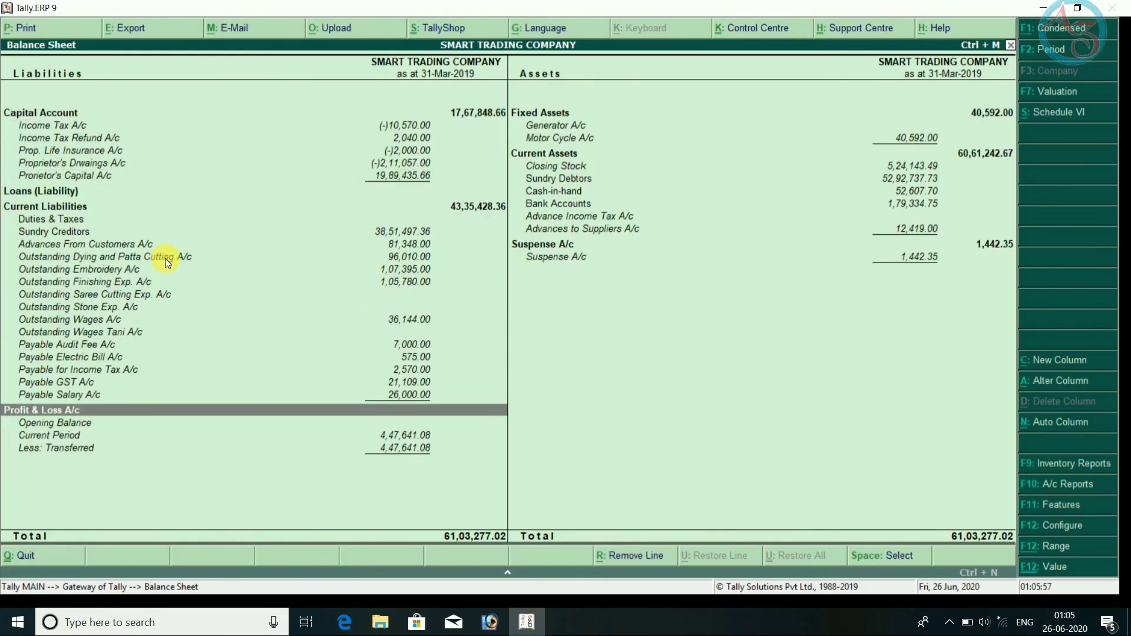
{"action": "left_click", "coordinate": [165, 258]}
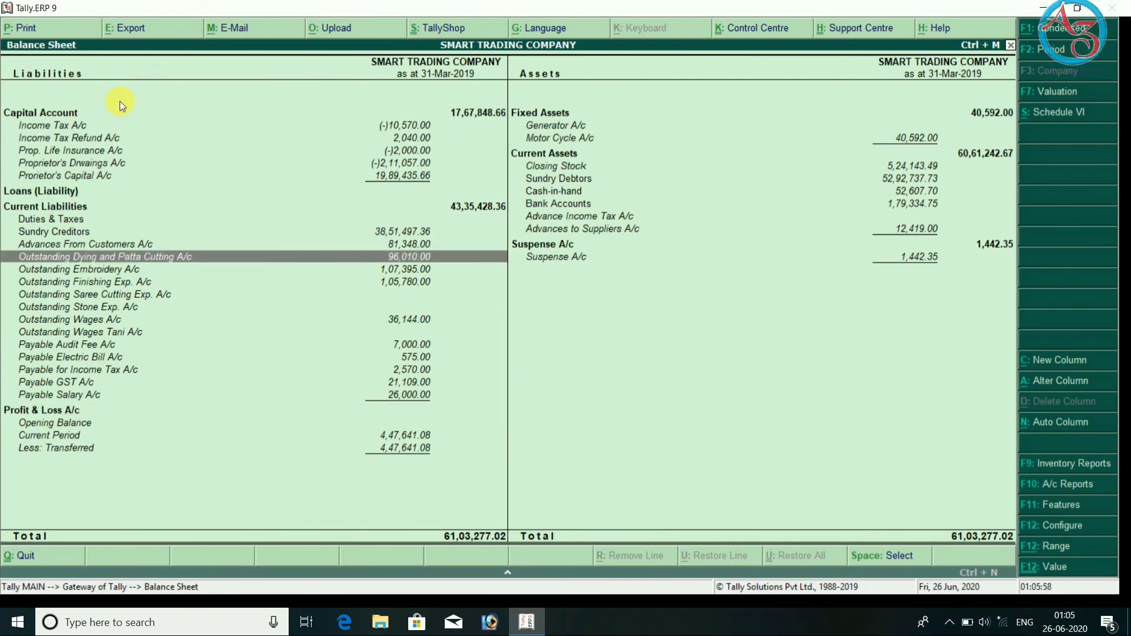
Step: Check the monthly summary of Prorietor's Capital A/c for the March transfer, and return to the Balance Sheet
{"action": "left_click", "coordinate": [80, 177]}
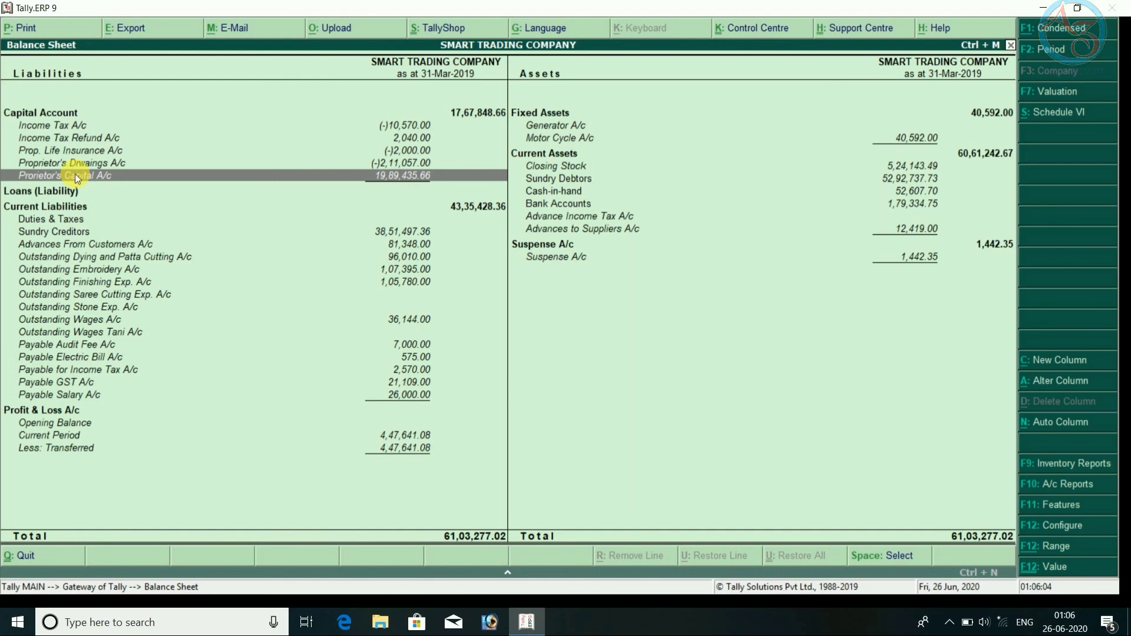
{"action": "left_click", "coordinate": [78, 177]}
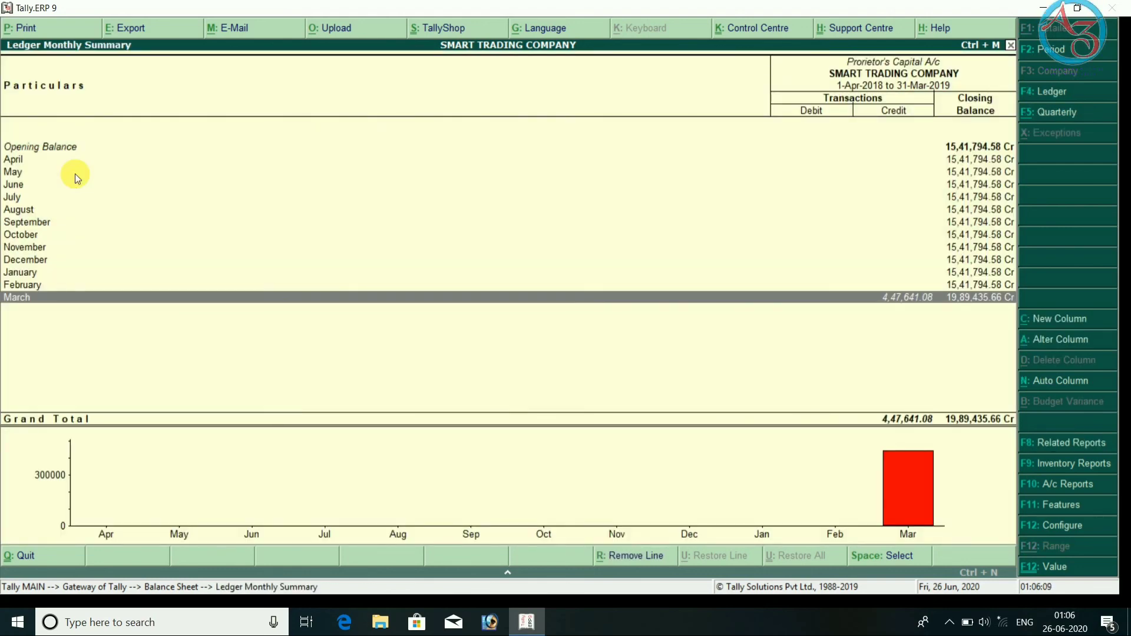
{"action": "key", "text": "Escape"}
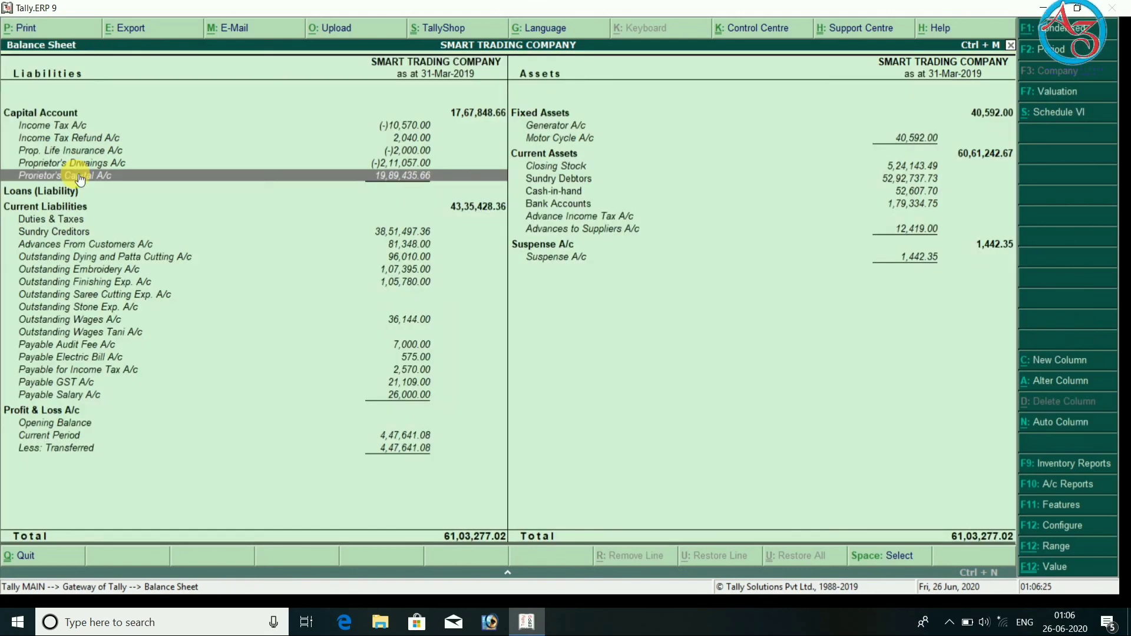